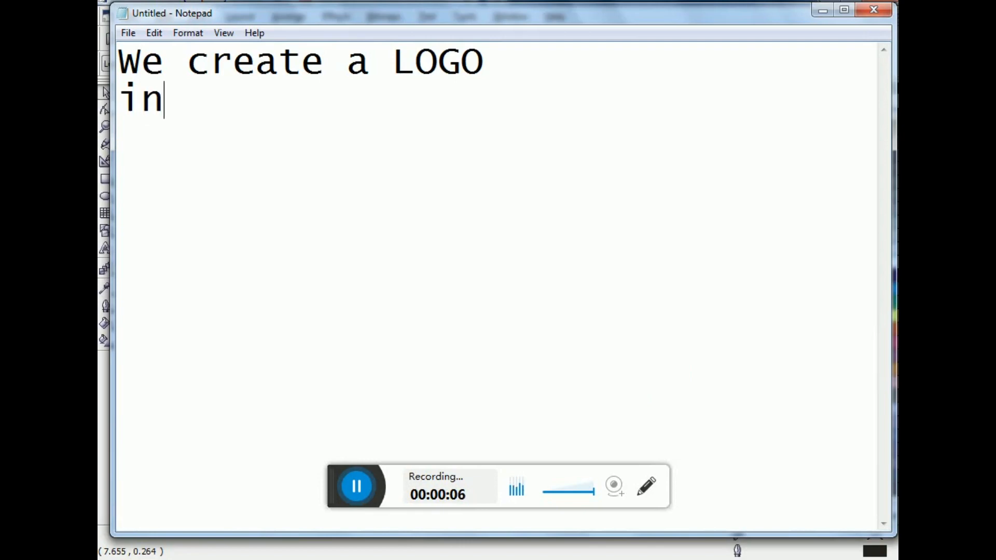
Complete the Notepad note reading "We create a LOGO in Corel Draw", "Learn and Earn" and "LE...." on separate lines.
{"action": "type", "text": "el Draw  Lea"}
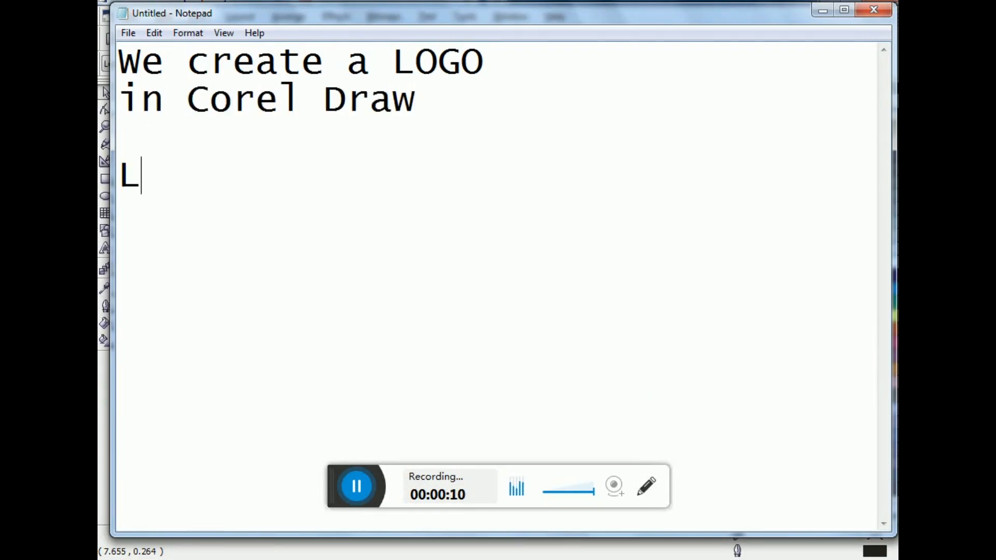
{"action": "type", "text": "rn and"}
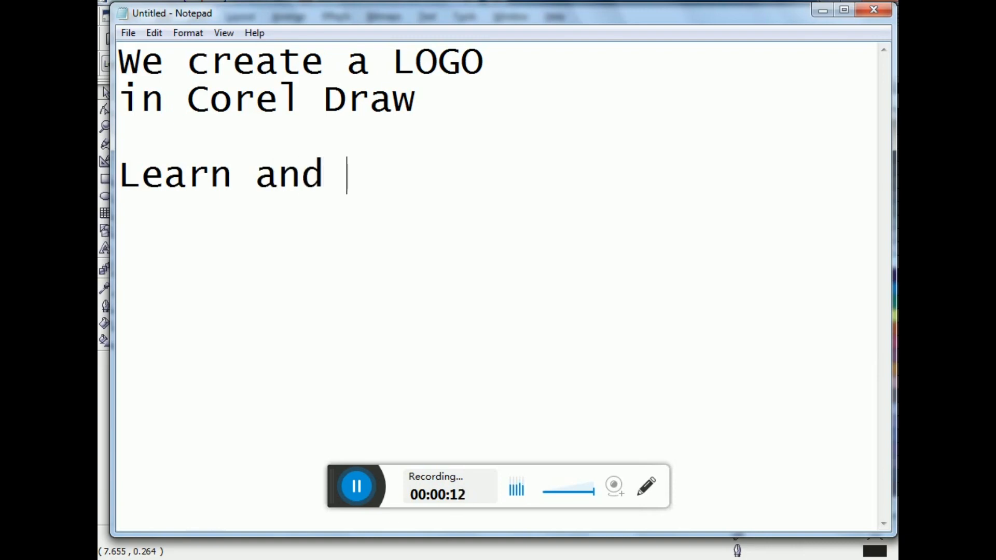
{"action": "type", "text": " Earn  "}
{"action": "type", "text": "LE...."}
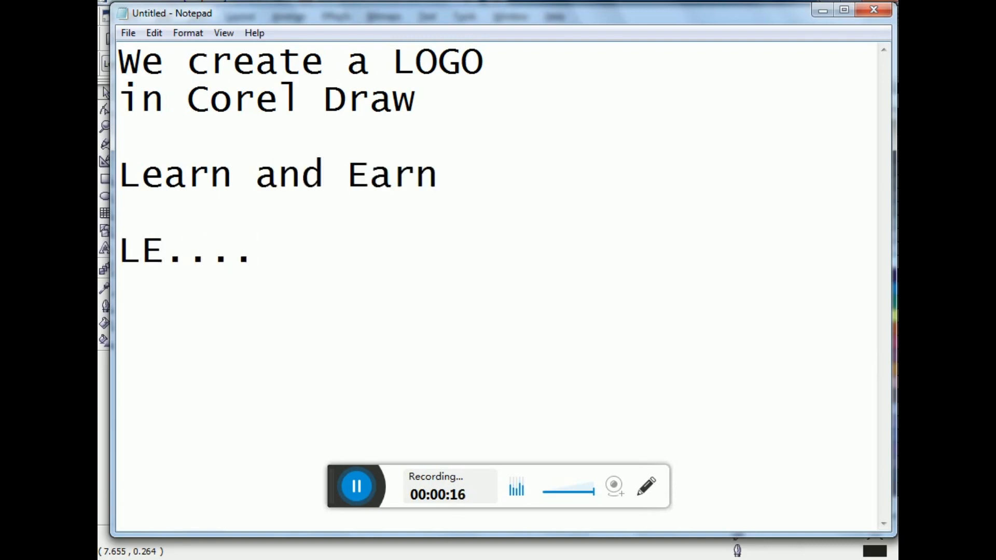
Switch to CorelDRAW, draw a tall rectangle about 0.54 by 2.35 inches on the page, and narrow it to about 0.33 inches.
{"action": "key", "text": "alt+Tab"}
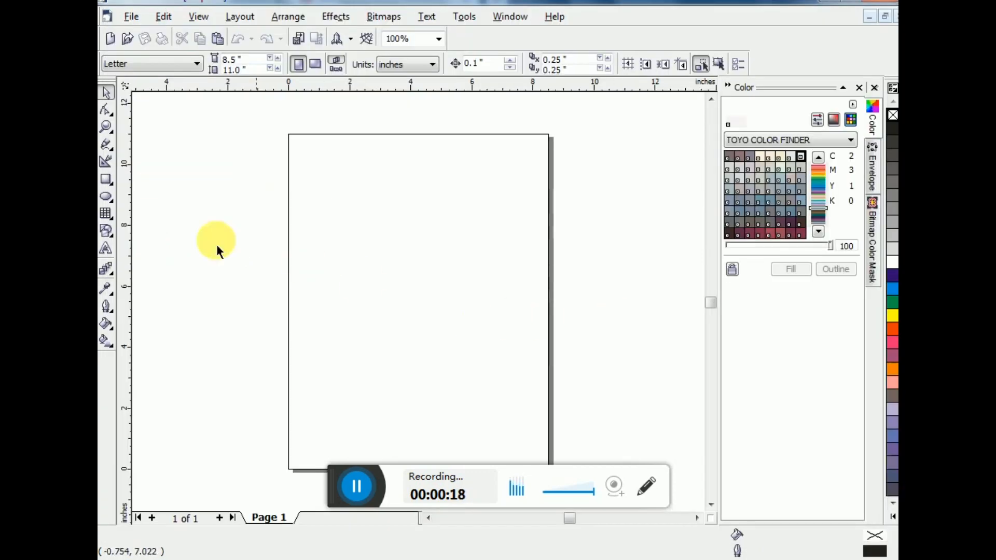
{"action": "left_click", "coordinate": [107, 180]}
{"action": "left_click_drag", "start_coordinate": [358, 206], "coordinate": [374, 278]}
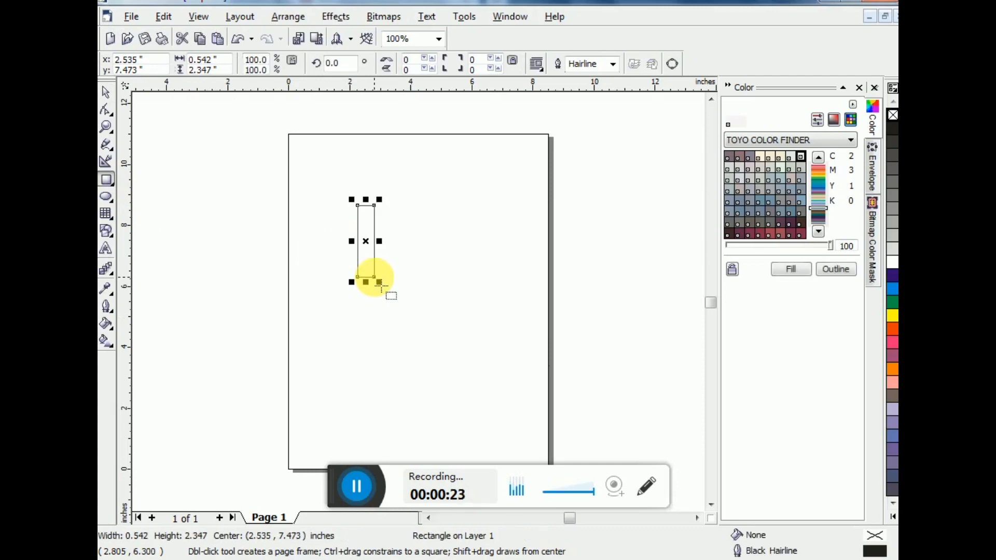
{"action": "key", "text": "z"}
{"action": "left_click_drag", "start_coordinate": [322, 173], "coordinate": [481, 336]}
{"action": "key", "text": "space"}
{"action": "left_click_drag", "start_coordinate": [361, 273], "coordinate": [337, 270]}
Create a horizontal copy of the tall rectangle, rotated 270° about the same centre to form a cross.
{"action": "key", "text": "space"}
{"action": "key", "text": "space"}
{"action": "left_click", "coordinate": [327, 196]}
{"action": "left_click_drag", "start_coordinate": [328, 165], "coordinate": [402, 286]}
{"action": "key", "text": "space"}
{"action": "key", "text": "ctrl+z"}
{"action": "key", "text": "space"}
{"action": "left_click", "coordinate": [327, 173]}
{"action": "left_click_drag", "start_coordinate": [332, 166], "coordinate": [414, 280]}
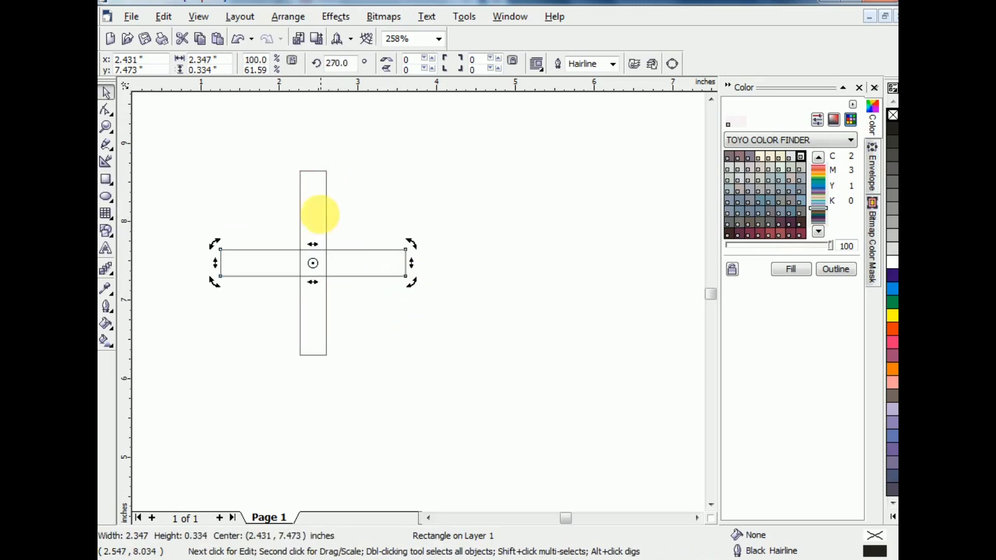
Align the two crossed rectangles along their bottom and left edges to form an L.
{"action": "left_click", "coordinate": [332, 215], "text": "shift"}
{"action": "key", "text": "b"}
{"action": "key", "text": "l"}
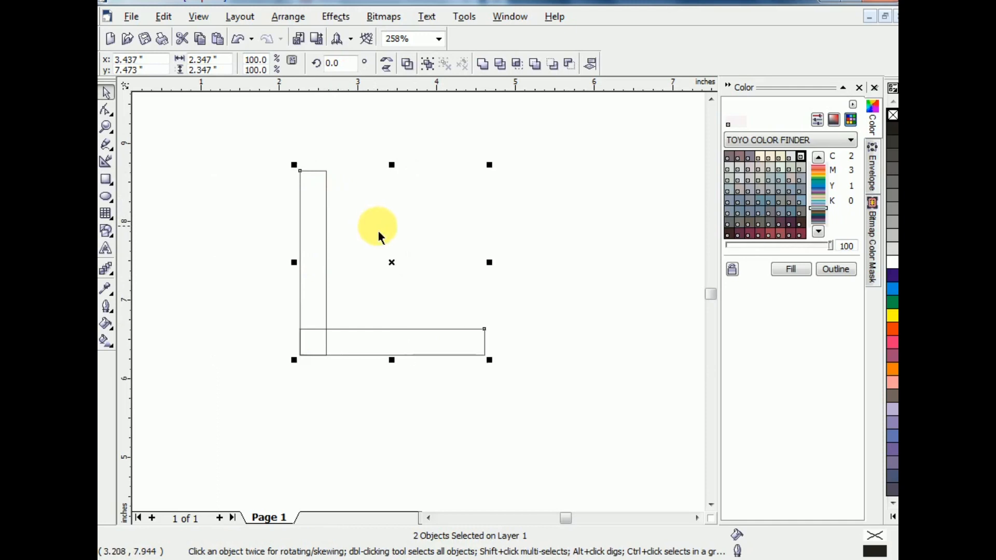
Shorten the horizontal rectangle from its free end to about 1.55 inches, keeping its corner end in place.
{"action": "left_click", "coordinate": [459, 243]}
{"action": "left_click_drag", "start_coordinate": [216, 308], "coordinate": [420, 349]}
{"action": "left_click_drag", "start_coordinate": [274, 156], "coordinate": [467, 403]}
{"action": "left_click", "coordinate": [289, 316]}
{"action": "left_click_drag", "start_coordinate": [256, 300], "coordinate": [434, 349]}
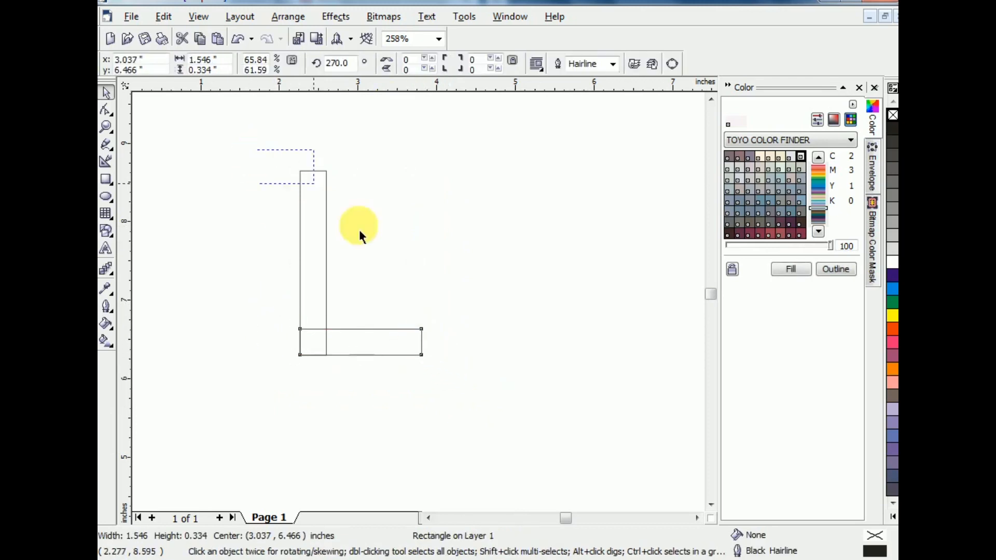
Weld the vertical and horizontal rectangles into a single L-shaped curve.
{"action": "left_click_drag", "start_coordinate": [258, 151], "coordinate": [481, 367]}
{"action": "left_click", "coordinate": [289, 17]}
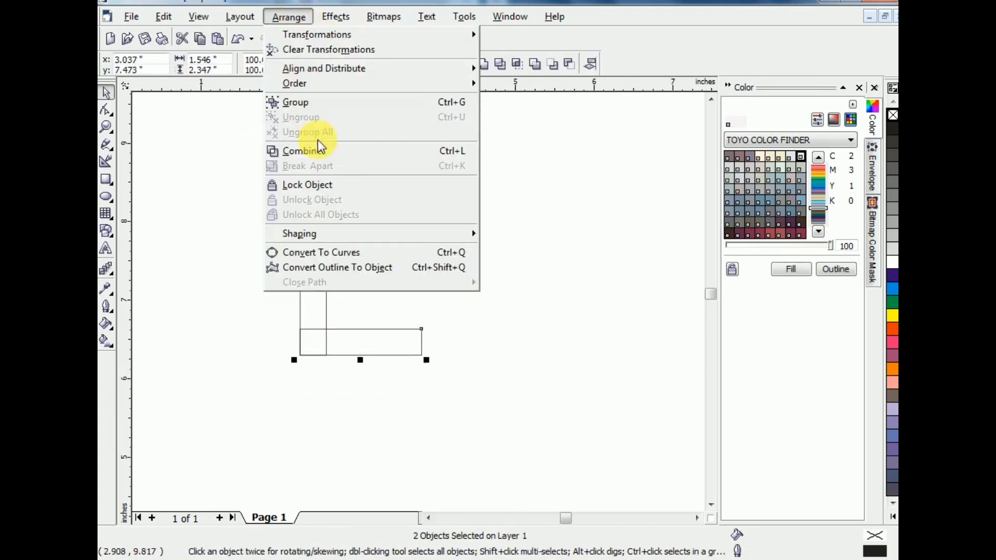
{"action": "mouse_move", "coordinate": [334, 235]}
{"action": "left_click", "coordinate": [515, 238]}
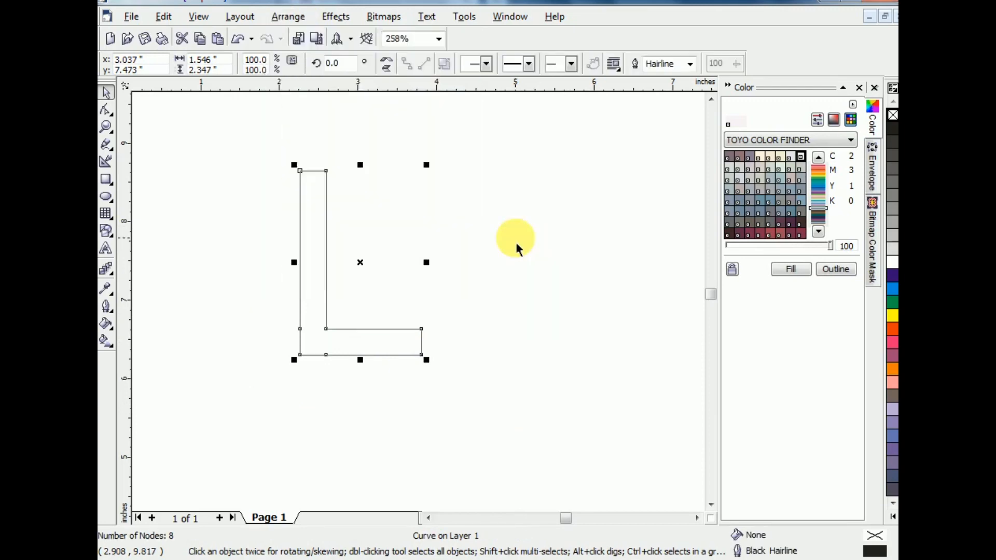
Switch to Notepad and replace the note with "Move by mouse (press Ctrl)", "and then" and "Weld... in shapping".
{"action": "key", "text": "alt+Tab"}
{"action": "key", "text": "ctrl+a"}
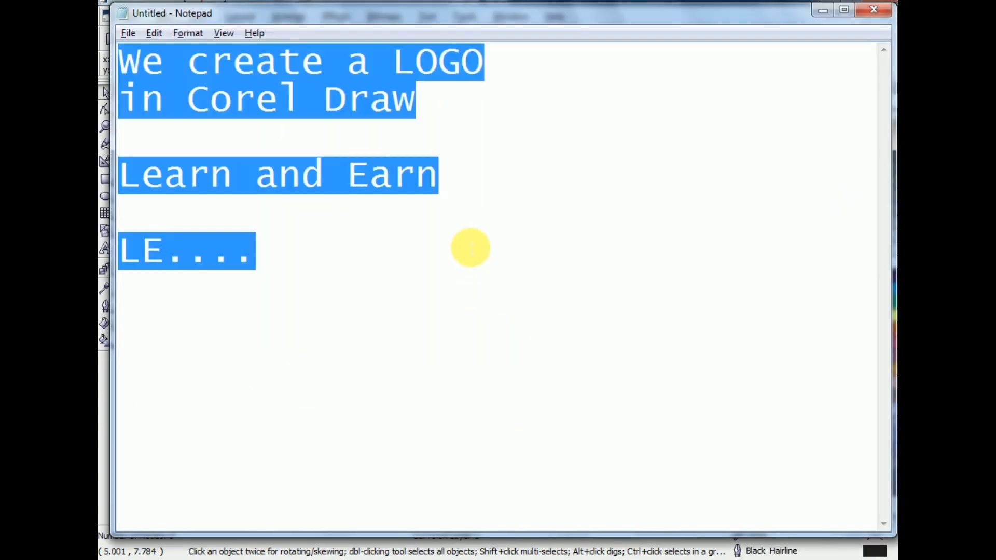
{"action": "type", "text": "Move by mouse"}
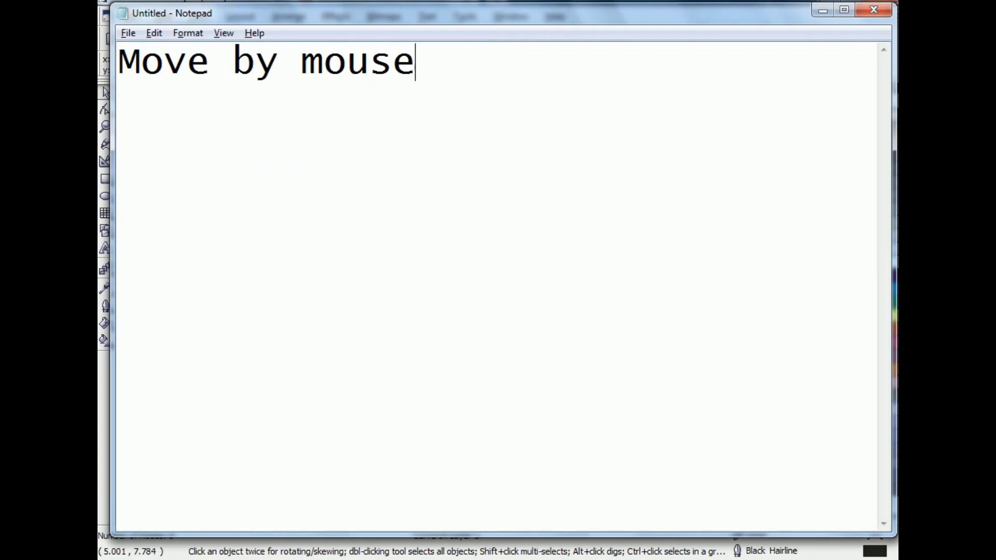
{"action": "type", "text": " (press Ctrol"}
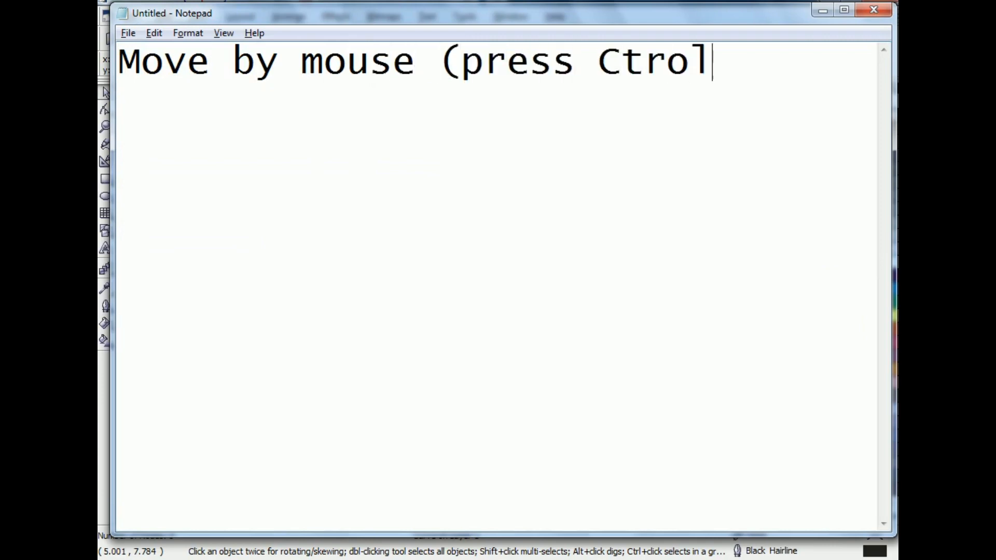
{"action": "key", "text": "BackSpace"}
{"action": "key", "text": "BackSpace"}
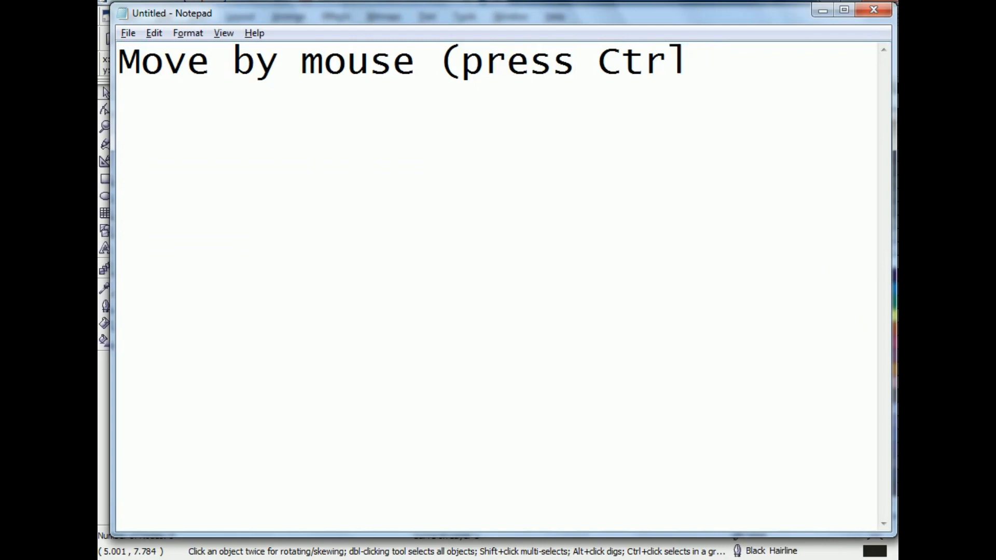
{"action": "type", "text": "nd then  "}
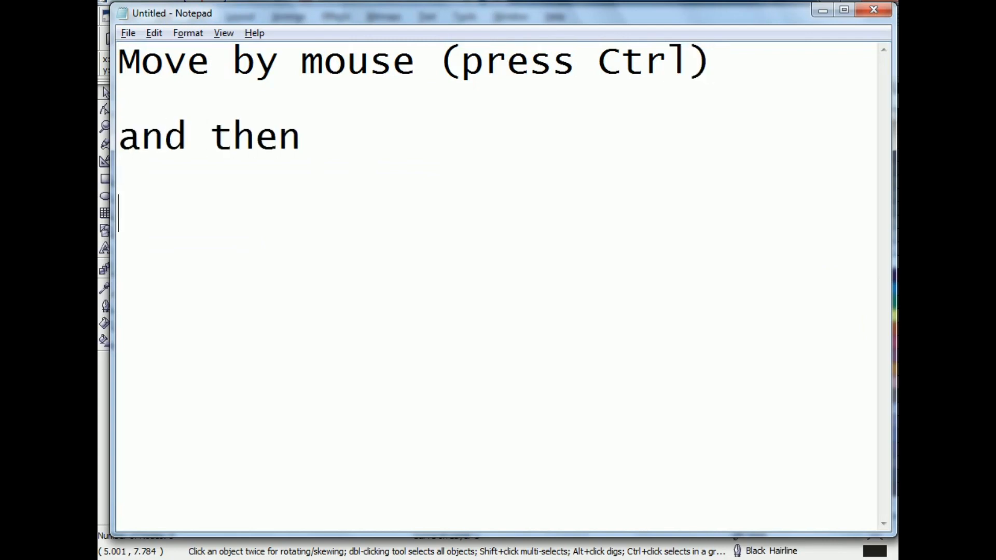
{"action": "type", "text": "Wel"}
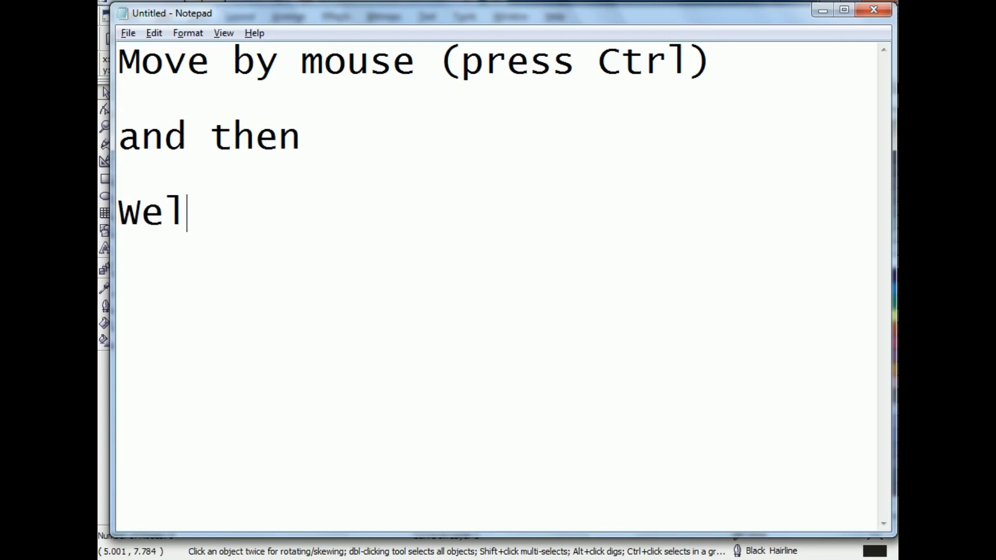
{"action": "type", "text": "d... in shapp"}
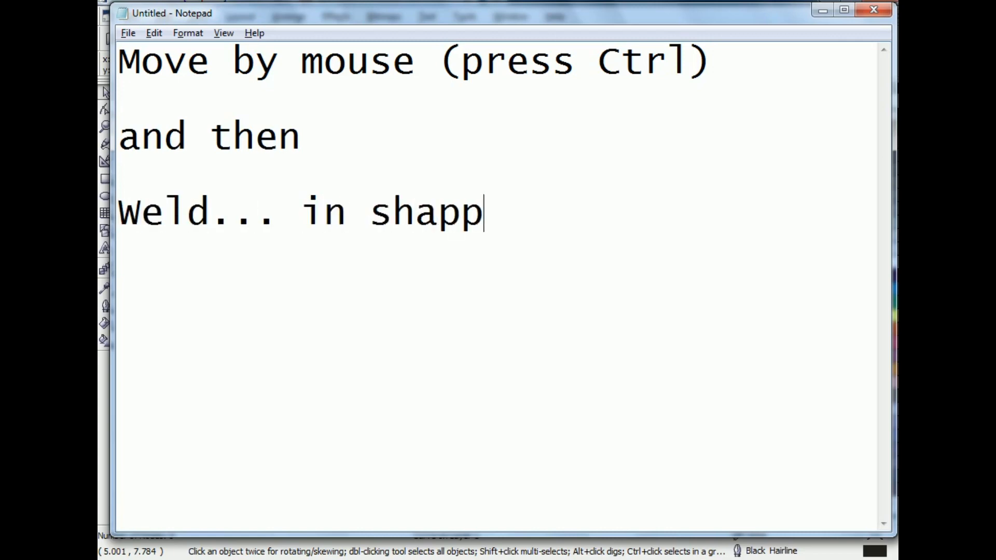
{"action": "type", "text": "ing"}
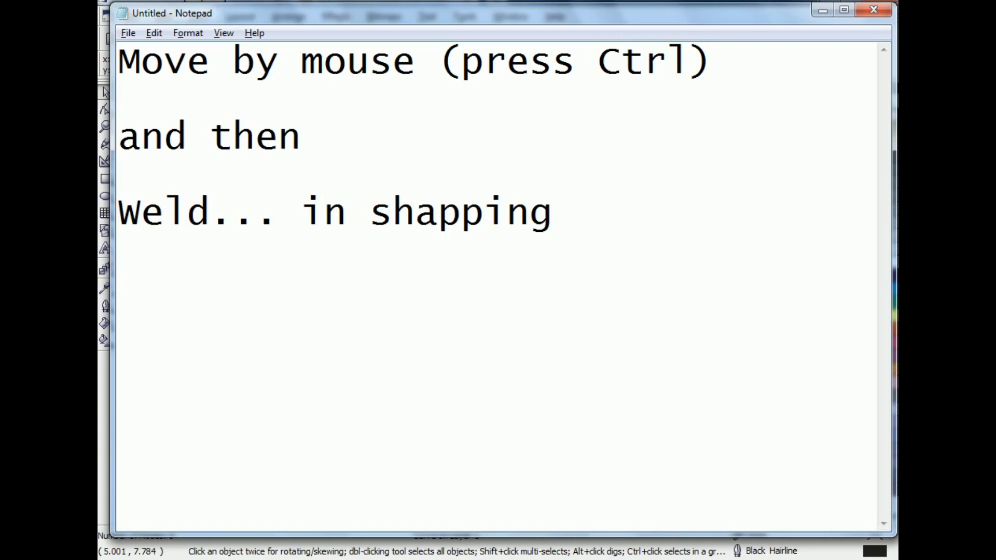
Add "(Arrange)" to the end of the note's Weld line after a brief look at the L shape in CorelDRAW.
{"action": "left_click", "coordinate": [372, 559]}
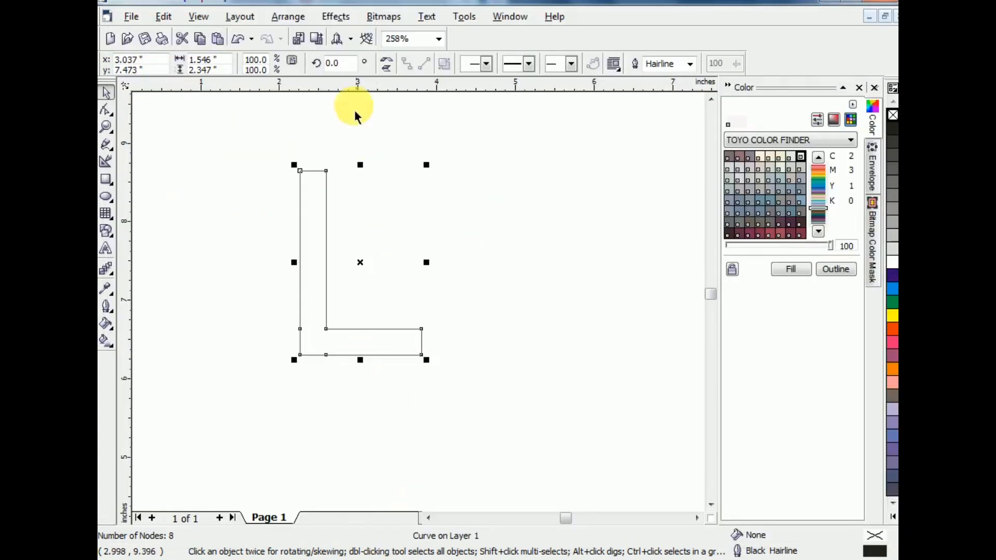
{"action": "key", "text": "alt+Tab"}
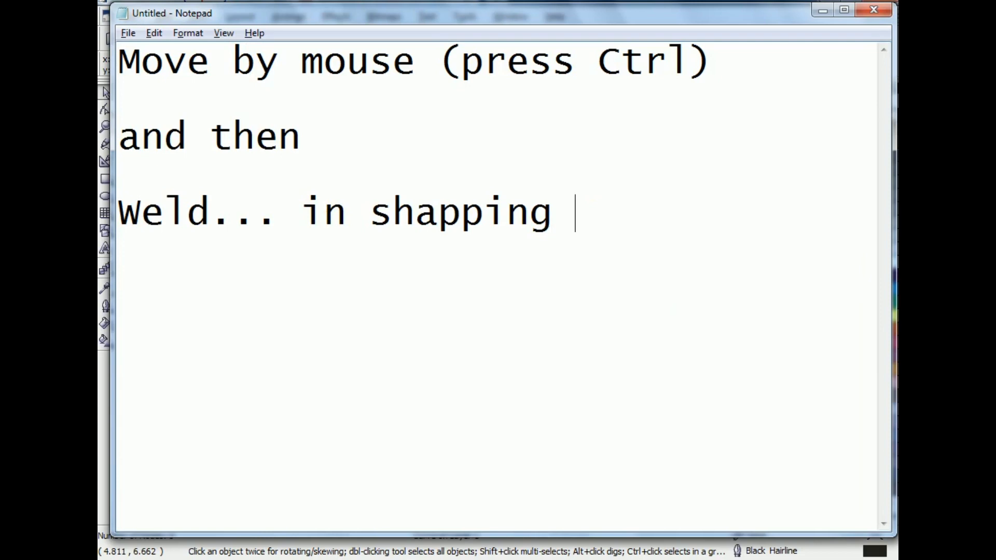
{"action": "type", "text": "(Arrange"}
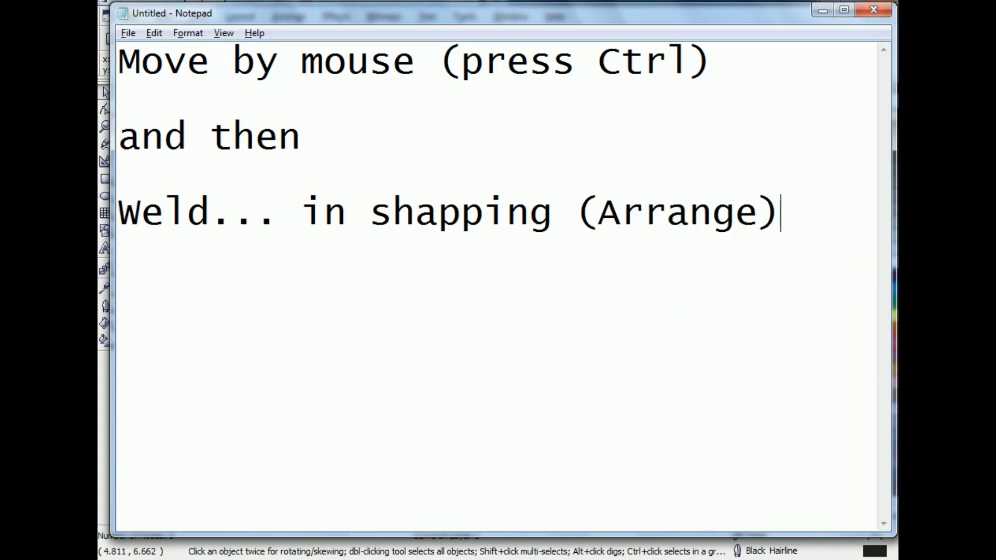
Clear the entire Notepad note and return to CorelDRAW.
{"action": "key", "text": "ctrl+a"}
{"action": "key", "text": "Delete"}
{"action": "key", "text": "alt+Tab"}
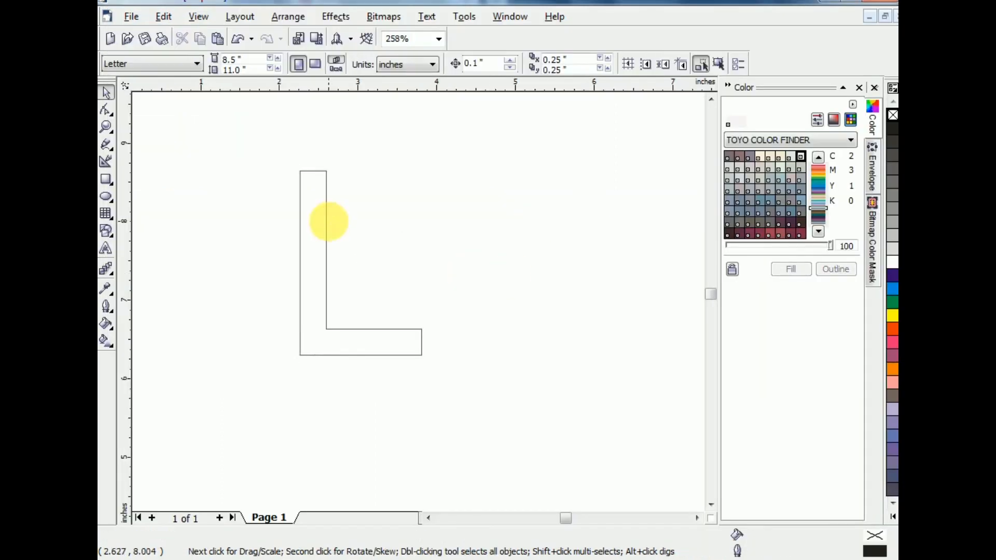
Draw a straight horizontal freehand line about 0.33 inches long across the width of the L's vertical arm, near its upper end.
{"action": "key", "text": "F2"}
{"action": "left_click_drag", "start_coordinate": [288, 147], "coordinate": [396, 248]}
{"action": "left_click", "coordinate": [106, 150]}
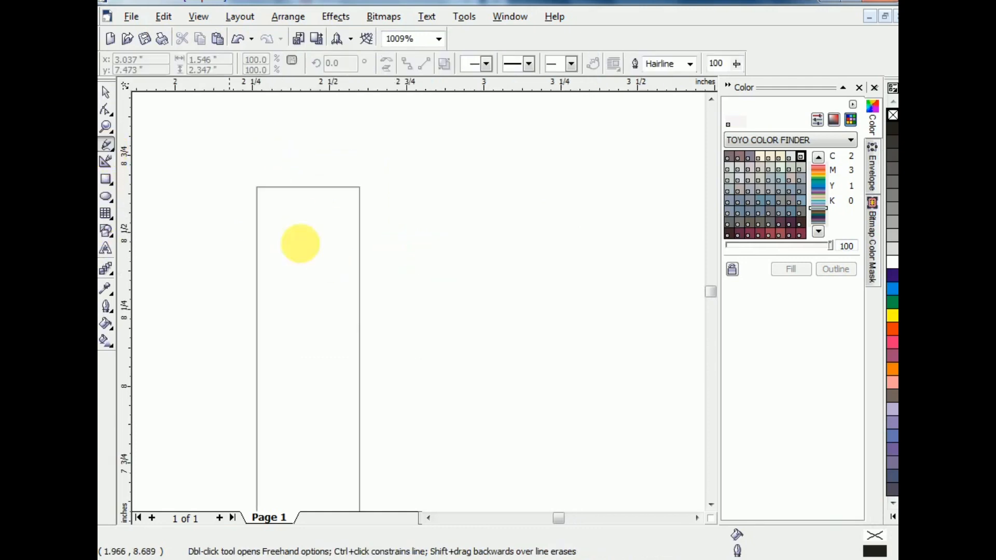
{"action": "left_click", "coordinate": [264, 256]}
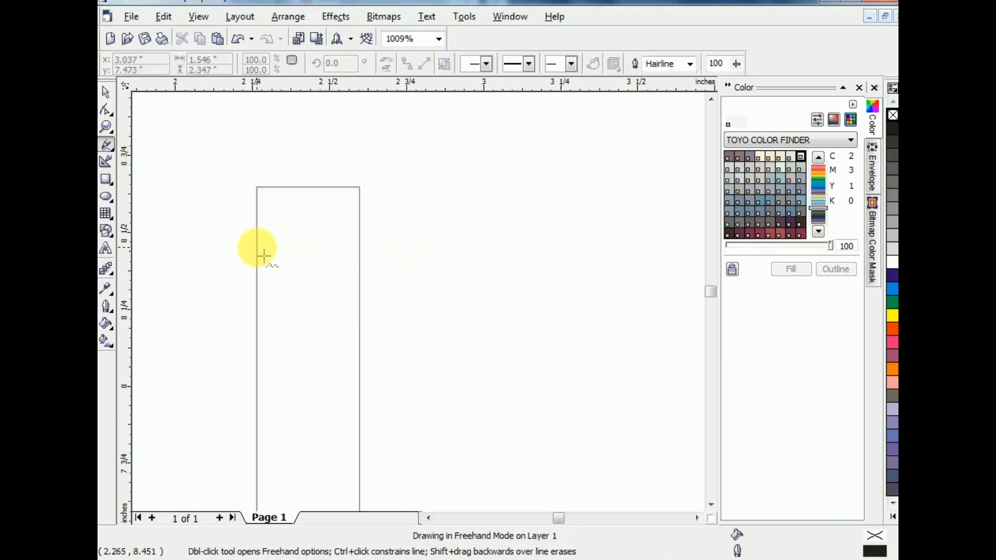
{"action": "left_click", "coordinate": [362, 241], "text": "ctrl"}
{"action": "key", "text": "space"}
{"action": "key", "text": "F3"}
{"action": "key", "text": "F3"}
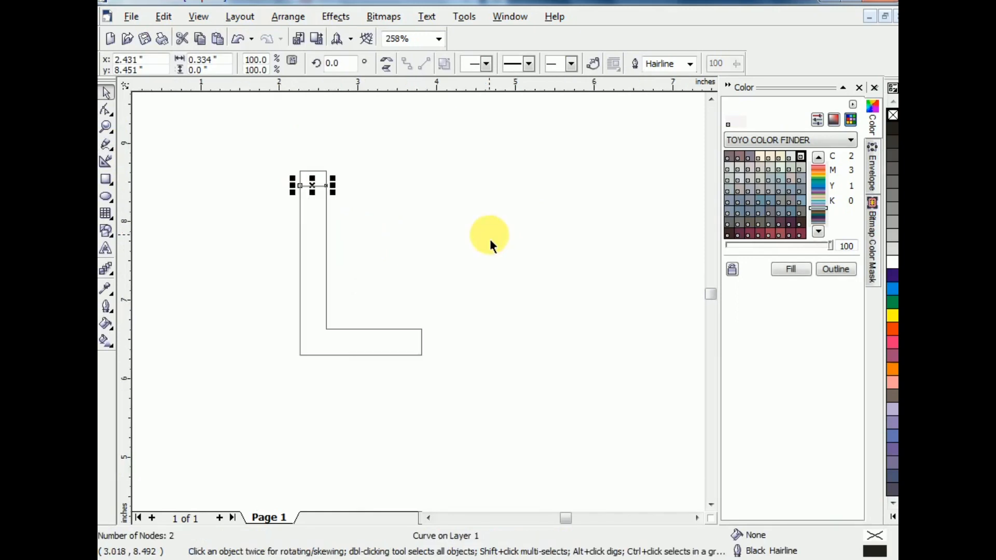
Draw a circle about 2.03 inches in diameter beside the L's vertical arm and convert it to curves.
{"action": "key", "text": "F2"}
{"action": "left_click_drag", "start_coordinate": [318, 194], "coordinate": [486, 312]}
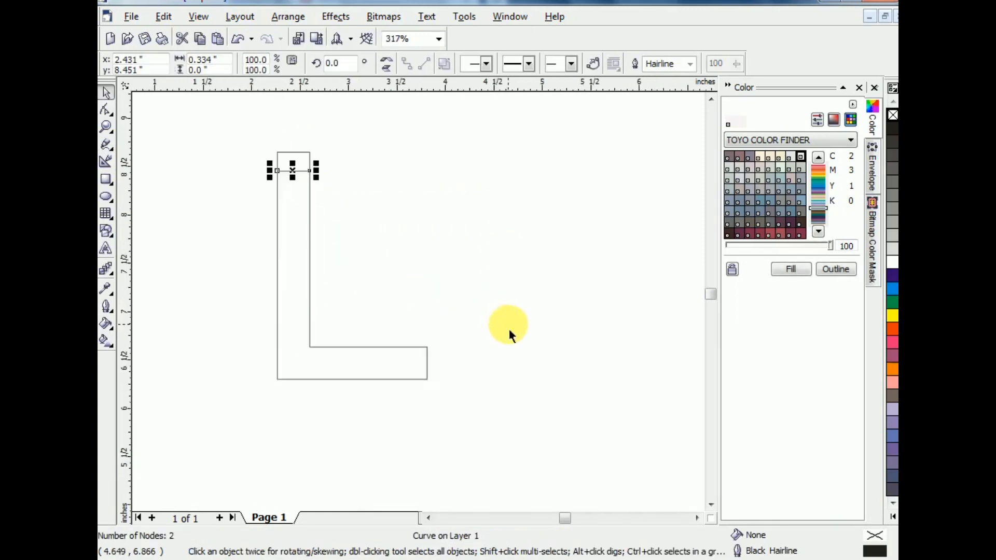
{"action": "left_click", "coordinate": [106, 198]}
{"action": "left_click_drag", "start_coordinate": [358, 166], "coordinate": [540, 347]}
{"action": "key", "text": "space"}
{"action": "key", "text": "ctrl+q"}
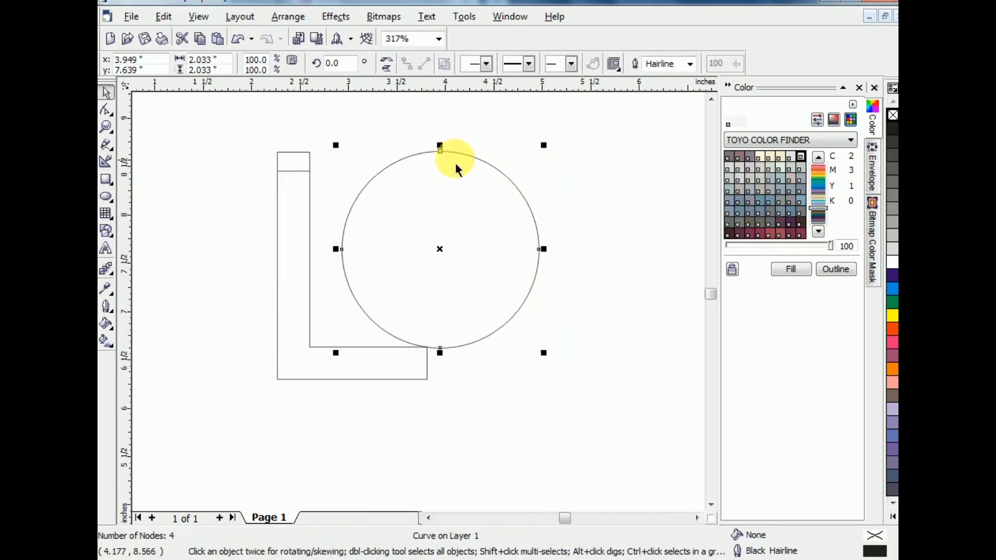
Align the short line to the circle's left edge and horizontal centreline.
{"action": "left_click", "coordinate": [303, 170]}
{"action": "left_click", "coordinate": [373, 186], "text": "shift"}
{"action": "key", "text": "e"}
{"action": "key", "text": "l"}
Create a concentric copy of the circle scaled down to about 1.37 inches, reaching the inner end of the short line.
{"action": "left_click", "coordinate": [389, 188]}
{"action": "left_click", "coordinate": [376, 178]}
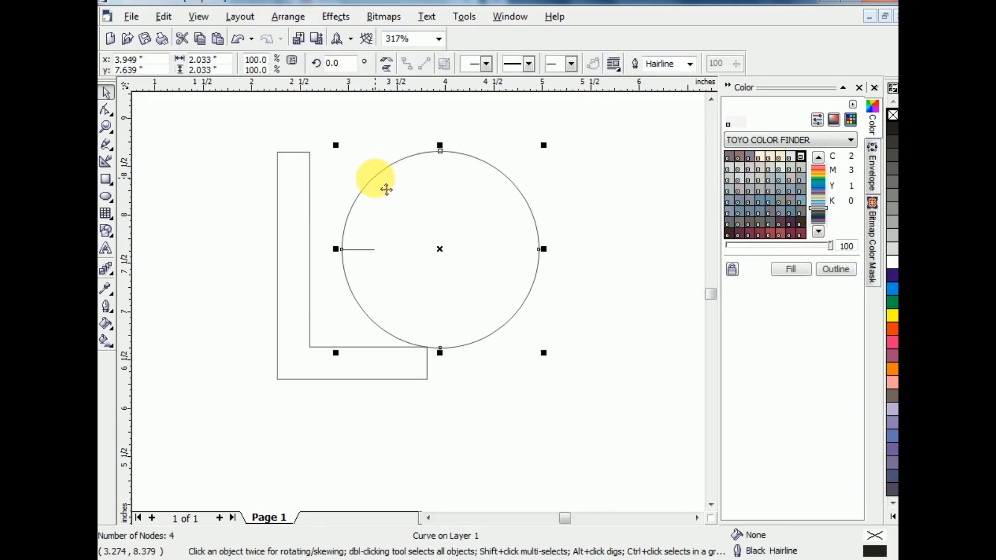
{"action": "left_click_drag", "start_coordinate": [335, 145], "coordinate": [367, 160]}
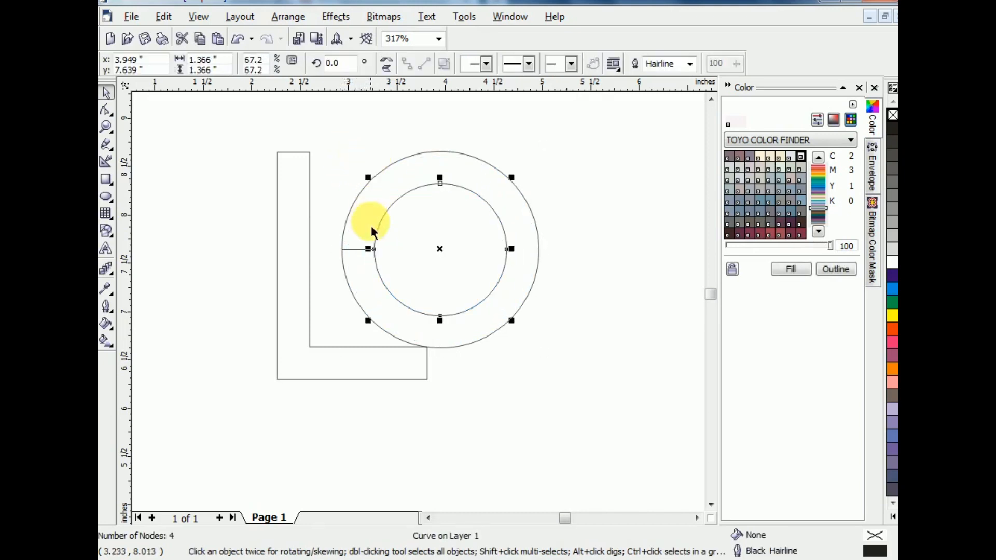
Examine closely how the short line's inner end meets the smaller circle.
{"action": "left_click", "coordinate": [359, 251]}
{"action": "scroll", "coordinate": [329, 240], "scroll_direction": "up", "scroll_amount": 5}
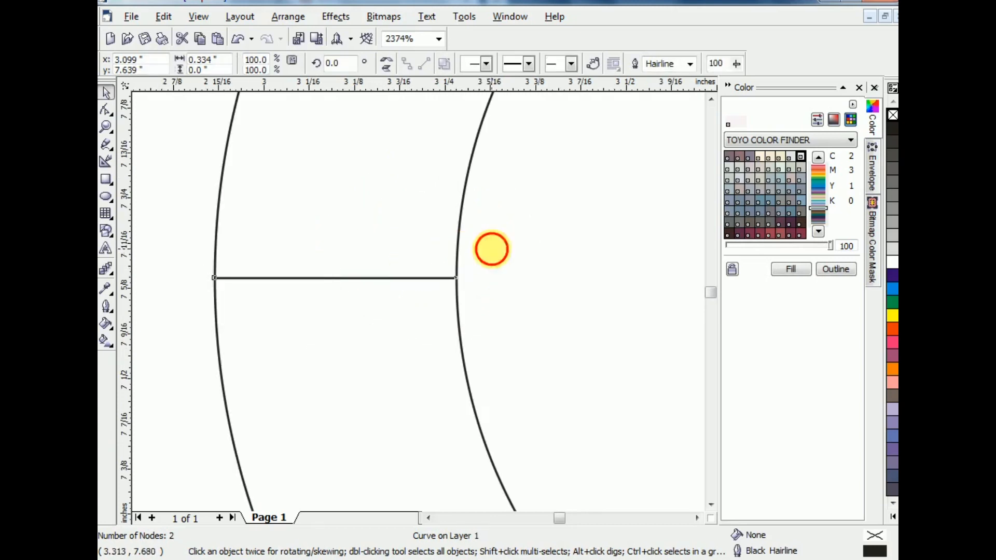
{"action": "left_click", "coordinate": [492, 249]}
{"action": "scroll", "coordinate": [463, 287], "scroll_direction": "down", "scroll_amount": 5}
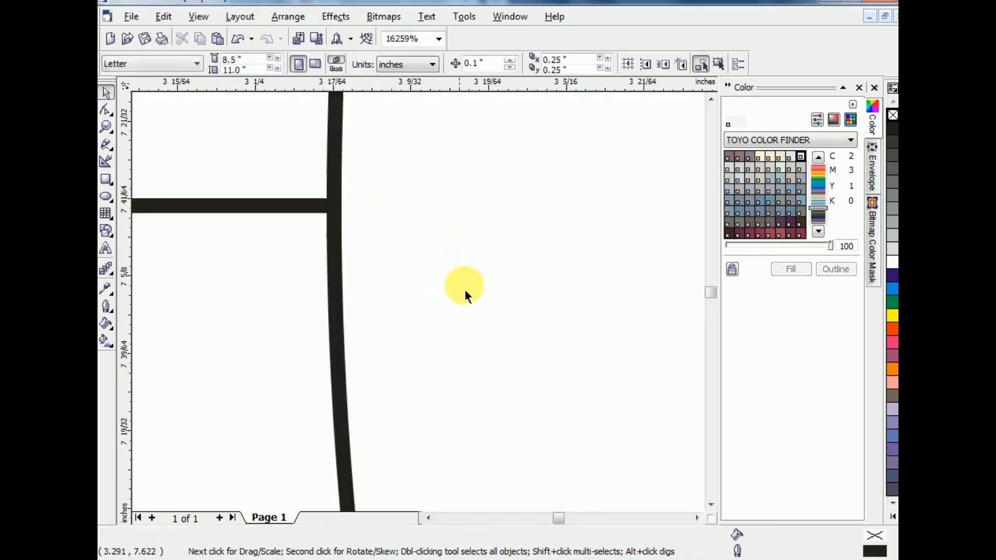
{"action": "scroll", "coordinate": [399, 283], "scroll_direction": "up", "scroll_amount": 5}
{"action": "scroll", "coordinate": [399, 284], "scroll_direction": "down", "scroll_amount": 5}
Switch to Notepad and write the note "Line is for size..." and, below a blank line, "Logo must be equal".
{"action": "key", "text": "alt+Tab"}
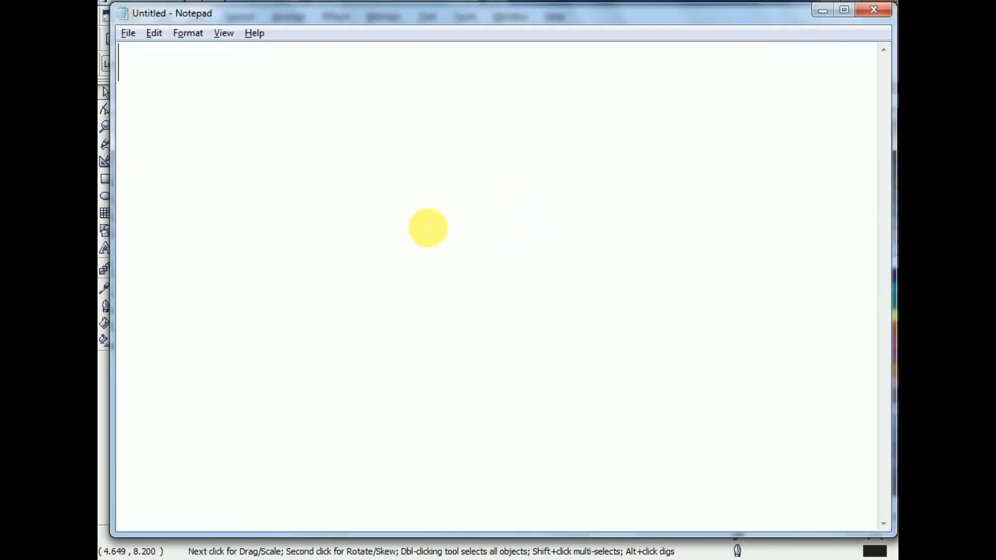
{"action": "type", "text": "Line is for size..."}
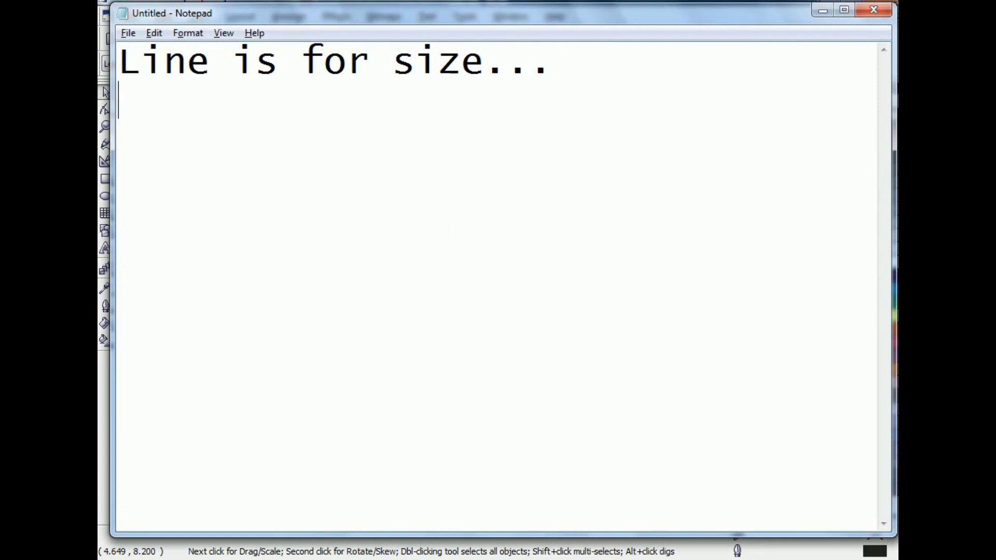
{"action": "key", "text": "Return"}
{"action": "key", "text": "Return"}
{"action": "type", "text": "Logo m"}
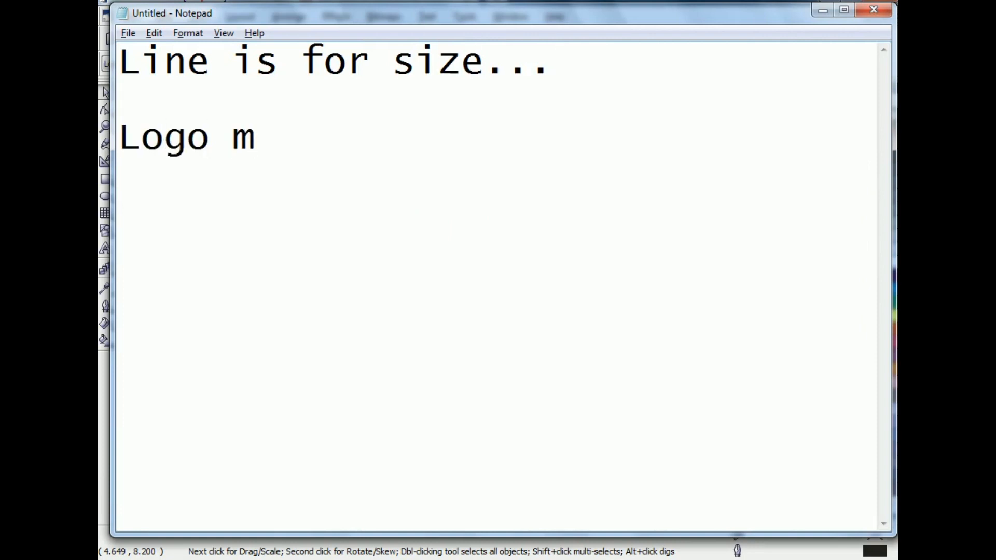
{"action": "type", "text": "ust be equal"}
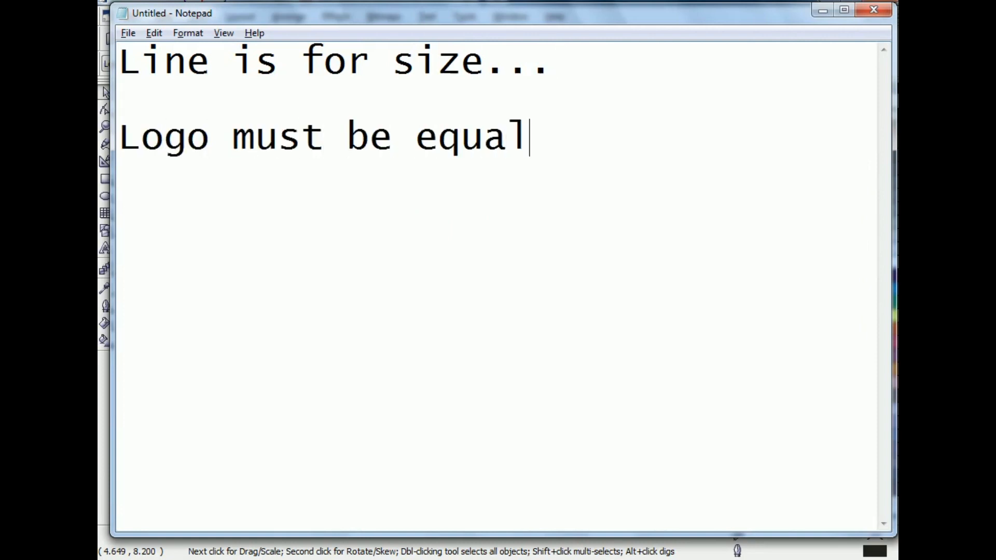
Complete the note's last line with " from all aspects...." and select the whole text for replacement.
{"action": "type", "text": " from all aspects.."}
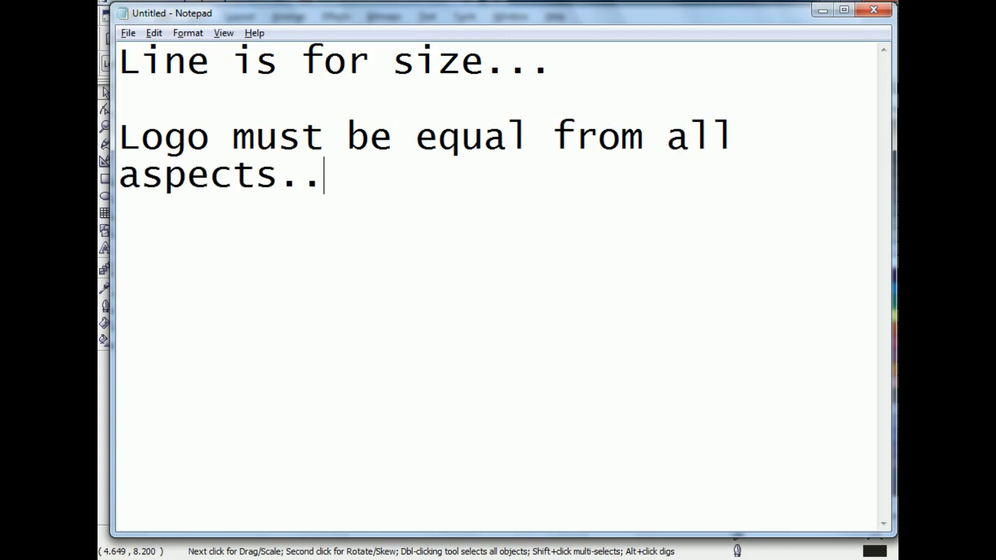
{"action": "key", "text": "ctrl+a"}
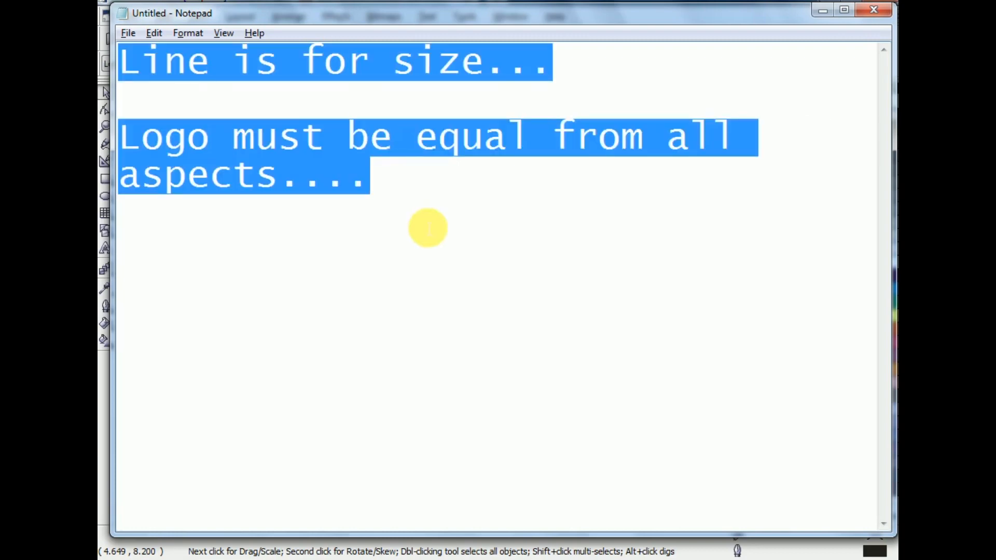
Switch back to CorelDRAW and delete the two short measuring lines on the L shape and the ring.
{"action": "key", "text": "alt+Tab"}
{"action": "left_click", "coordinate": [363, 252]}
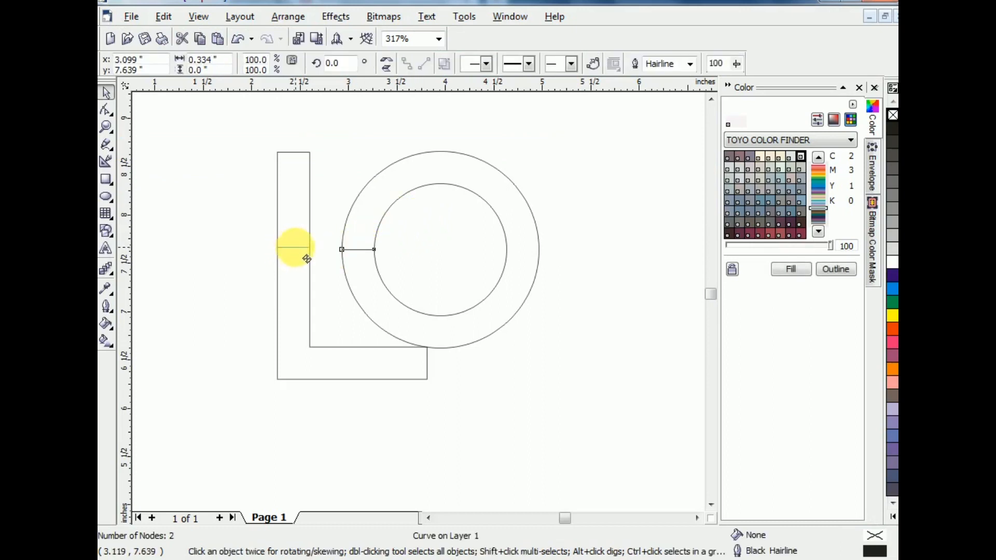
{"action": "left_click_drag", "start_coordinate": [306, 259], "coordinate": [307, 259]}
{"action": "key", "text": "Delete"}
Combine the inner and outer circles into one ring object.
{"action": "left_click", "coordinate": [423, 186]}
{"action": "left_click", "coordinate": [422, 154], "text": "shift"}
{"action": "key", "text": "ctrl+l"}
Switch to Notepad and replace the note with "Select both object", "and press" and "Ctrl+L", separated by blank lines.
{"action": "key", "text": "alt+Tab"}
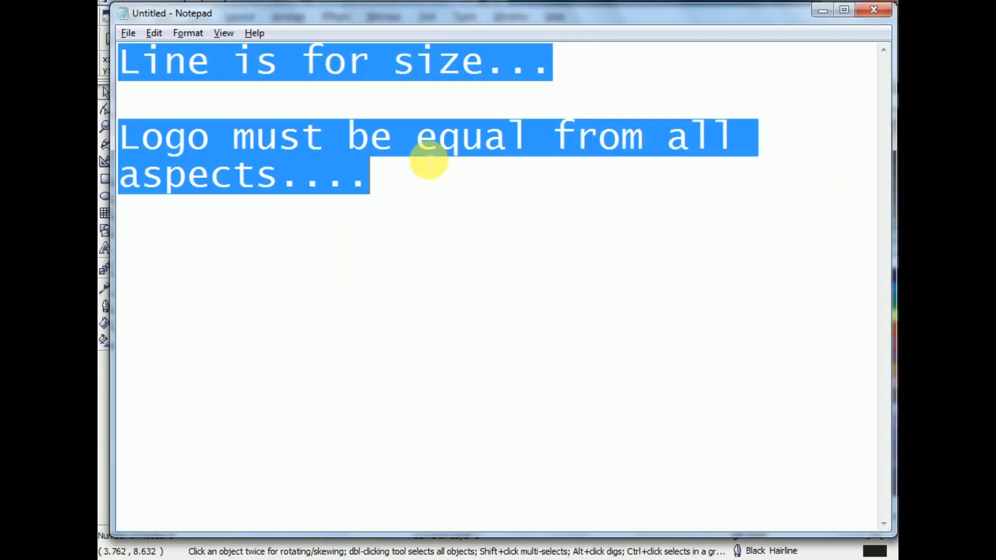
{"action": "type", "text": "Select both "}
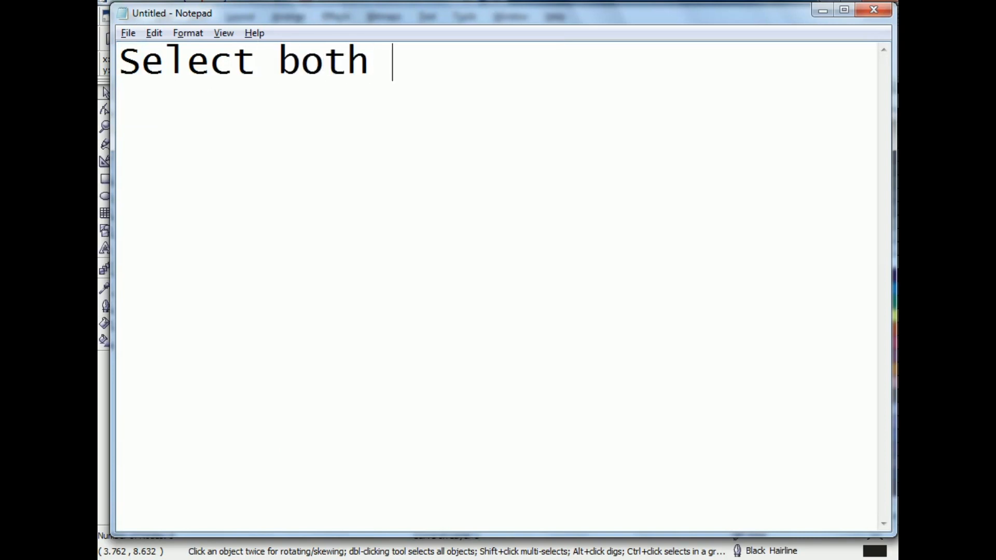
{"action": "type", "text": "object"}
{"action": "key", "text": "Return"}
{"action": "type", "text": "and"}
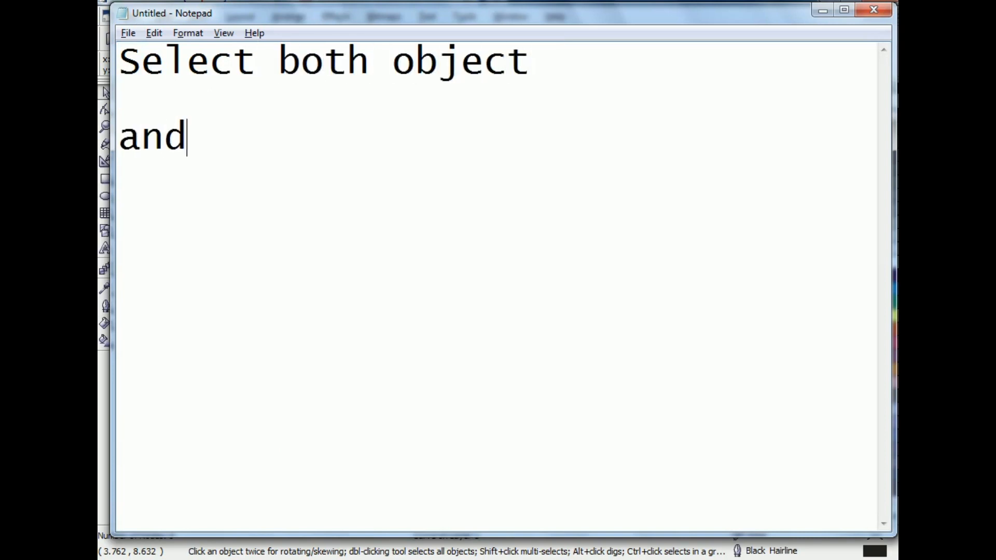
{"action": "type", "text": " press"}
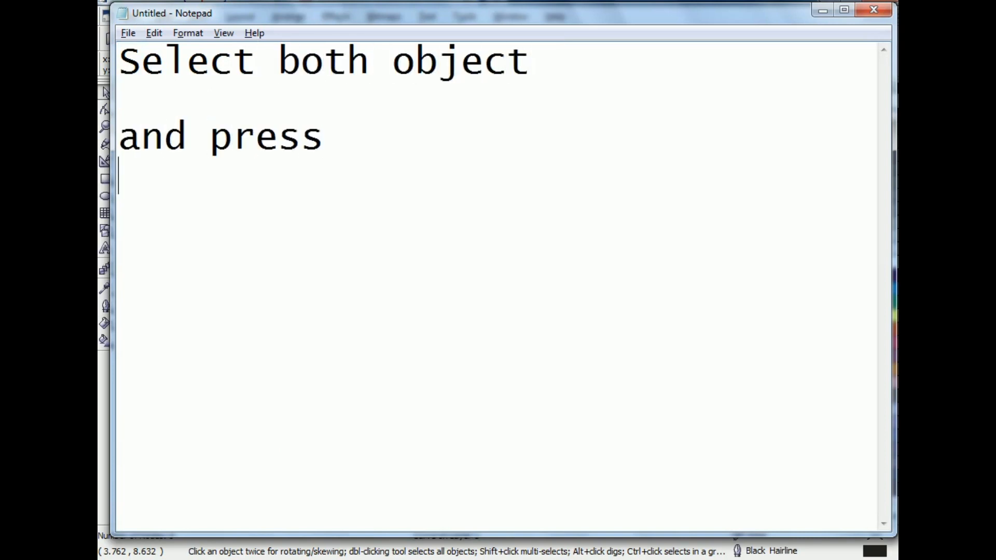
{"action": "type", "text": "  Ctrl+L"}
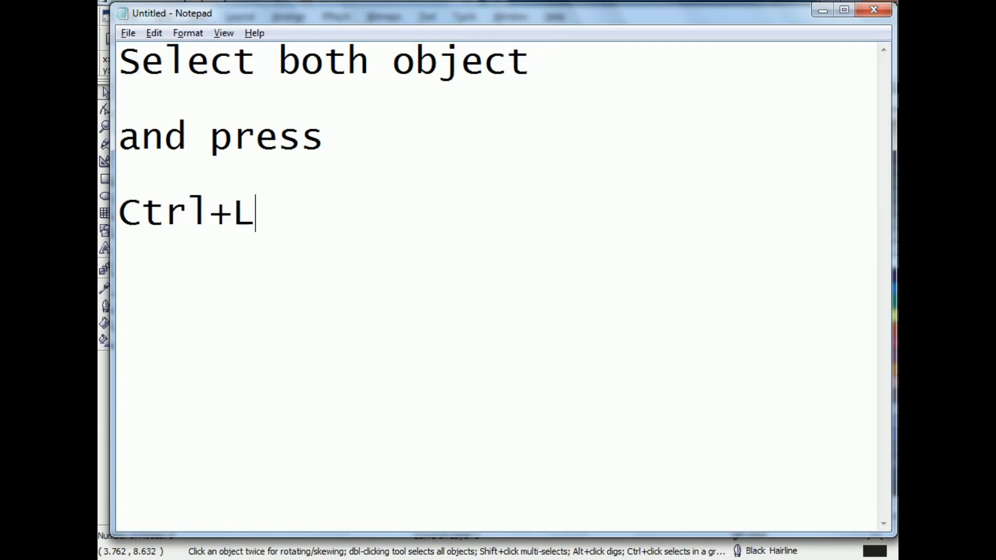
{"action": "key", "text": "ctrl+a"}
Switch back to CorelDRAW and fill the ring and the L shape with cyan.
{"action": "key", "text": "alt+Tab"}
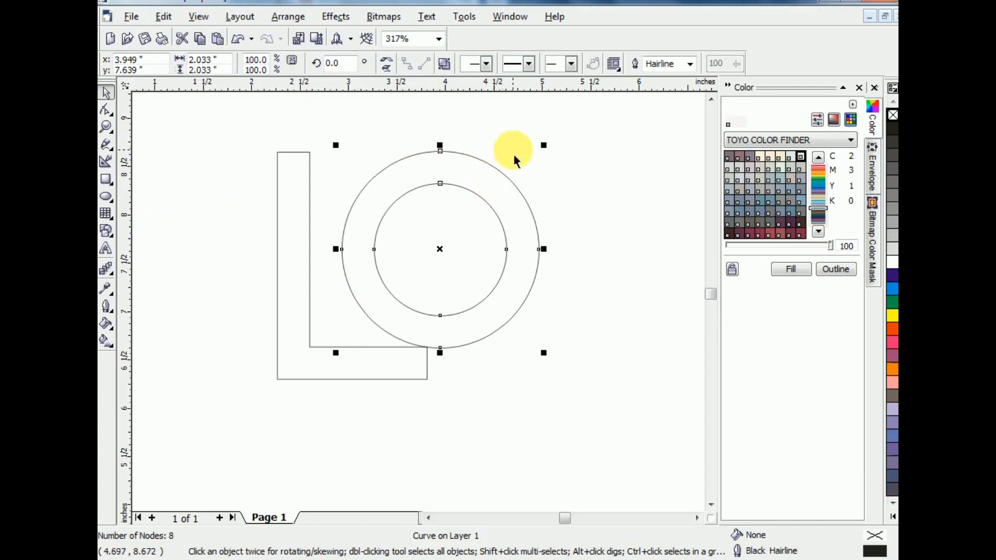
{"action": "left_click", "coordinate": [893, 288]}
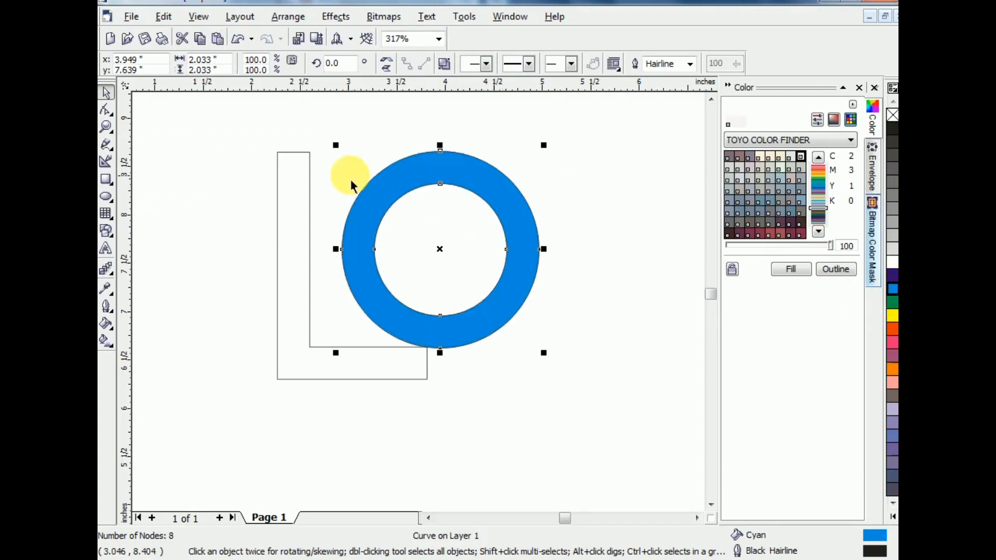
{"action": "left_click", "coordinate": [306, 166]}
{"action": "left_click", "coordinate": [308, 156]}
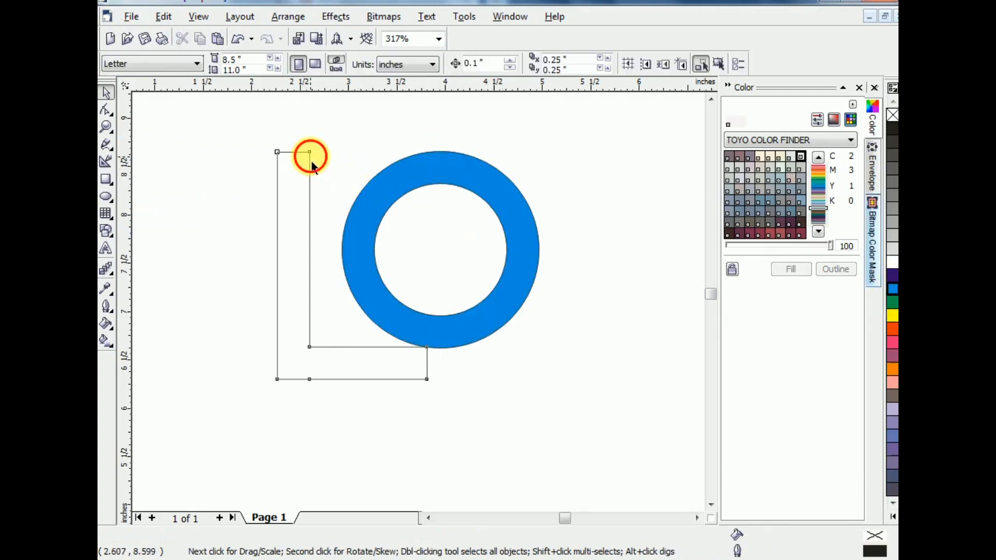
{"action": "key", "text": "ctrl+r"}
{"action": "left_click", "coordinate": [551, 145]}
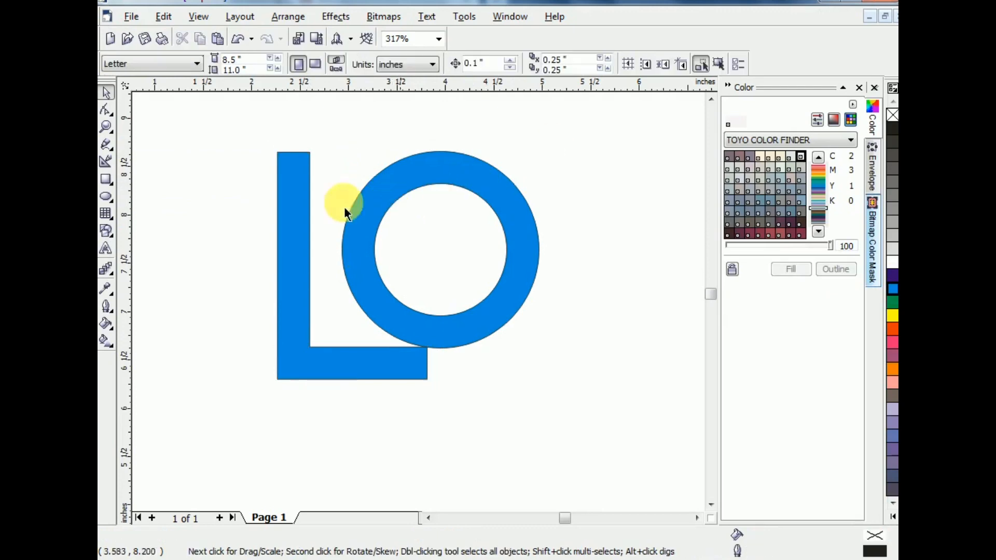
{"action": "left_click", "coordinate": [106, 179]}
{"action": "mouse_move", "coordinate": [443, 139]}
{"action": "left_mouse_down"}
{"action": "mouse_move", "coordinate": [576, 243]}
{"action": "mouse_move", "coordinate": [570, 226]}
{"action": "left_mouse_up"}
{"action": "key", "text": "Delete"}
Draw a vertical line about 2.6 inches long through the ring's middle and make a horizontal copy of it rotated 270 degrees.
{"action": "left_click", "coordinate": [107, 144]}
{"action": "left_click", "coordinate": [438, 127]}
{"action": "left_click", "coordinate": [460, 380], "text": "ctrl"}
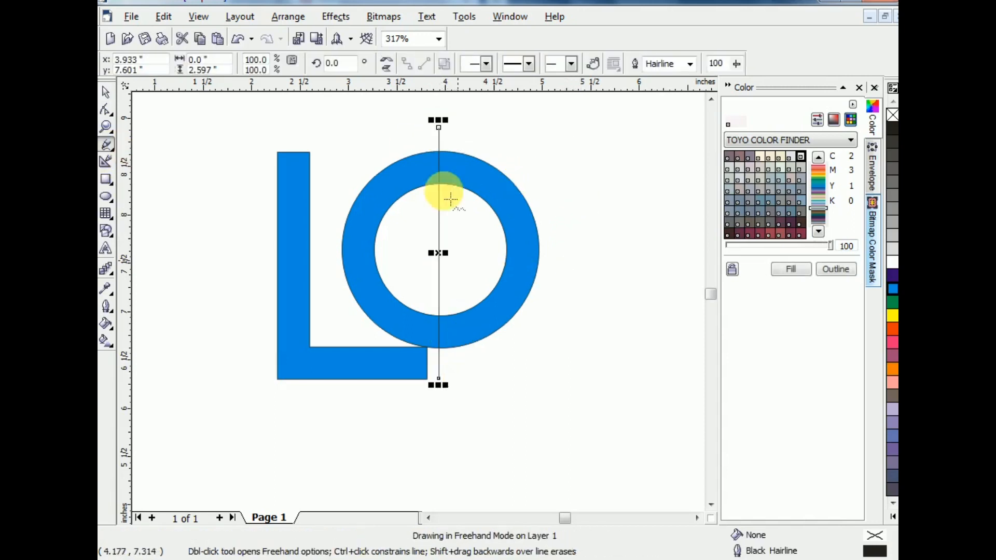
{"action": "key", "text": "space"}
{"action": "left_click", "coordinate": [439, 127]}
{"action": "left_click_drag", "start_coordinate": [455, 133], "coordinate": [561, 267]}
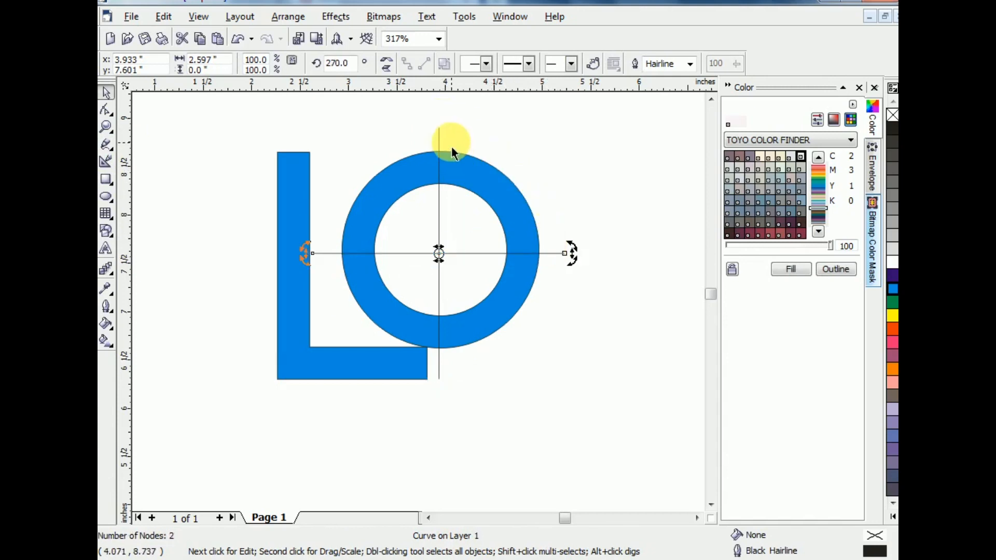
Combine the two crossing lines into one cross and centre it on the ring horizontally and vertically.
{"action": "left_click", "coordinate": [438, 135], "text": "shift"}
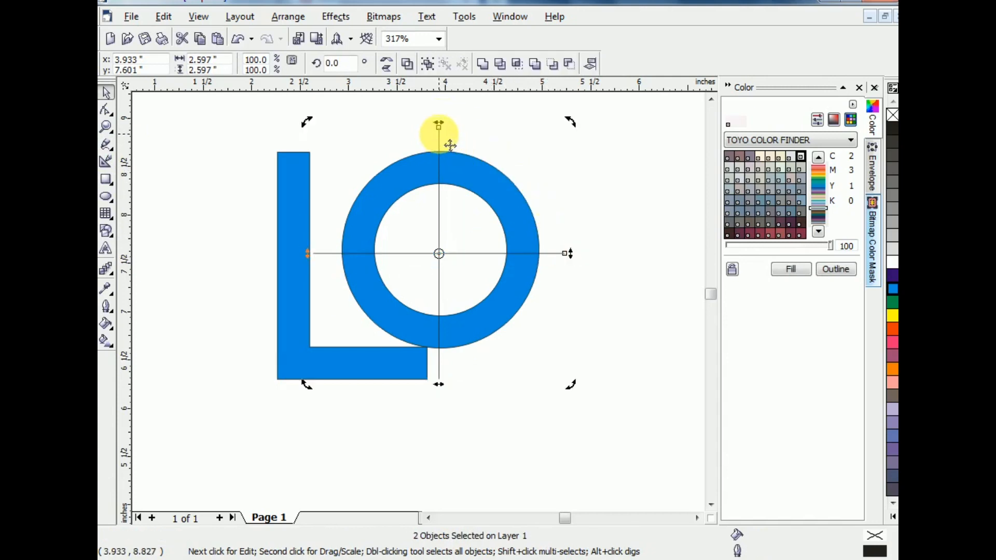
{"action": "key", "text": "ctrl+l"}
{"action": "left_click", "coordinate": [465, 172], "text": "shift"}
{"action": "key", "text": "c"}
{"action": "key", "text": "e"}
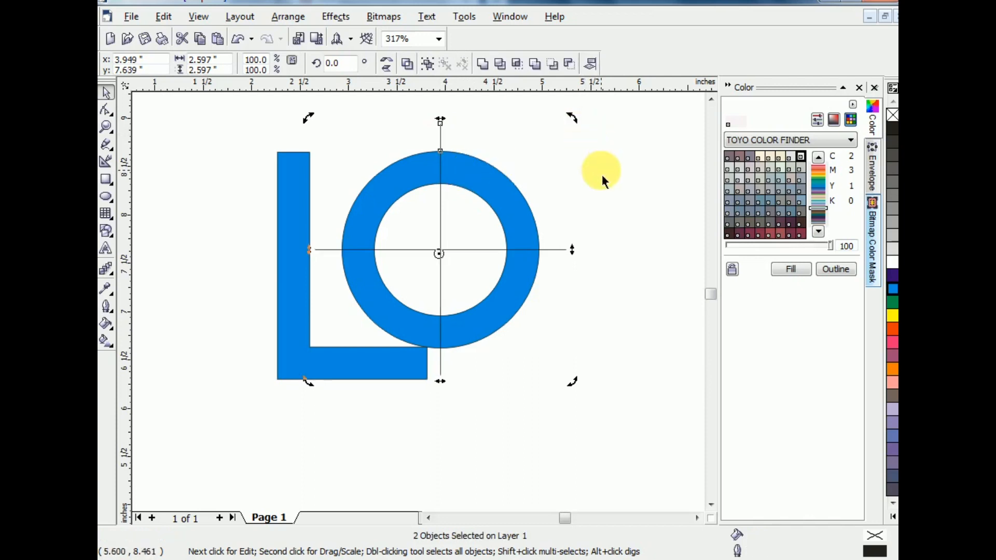
{"action": "left_click", "coordinate": [602, 176]}
Draw a square of about 1.3 inches and align it to the cross's upper-right quadrant.
{"action": "left_click", "coordinate": [105, 179]}
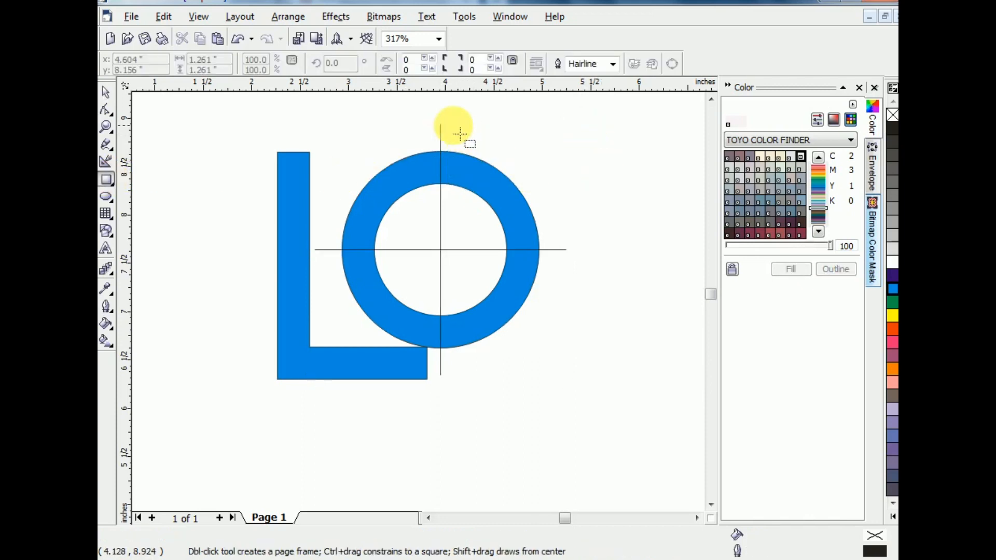
{"action": "left_click_drag", "start_coordinate": [447, 136], "coordinate": [566, 253]}
{"action": "key", "text": "space"}
{"action": "left_click", "coordinate": [440, 293], "text": "shift"}
{"action": "key", "text": "b"}
{"action": "key", "text": "l"}
{"action": "key", "text": "t"}
{"action": "key", "text": "r"}
{"action": "left_click", "coordinate": [634, 221]}
Trim the ring's upper-right quarter away with the square, and delete the square and the guide cross.
{"action": "left_click", "coordinate": [567, 136]}
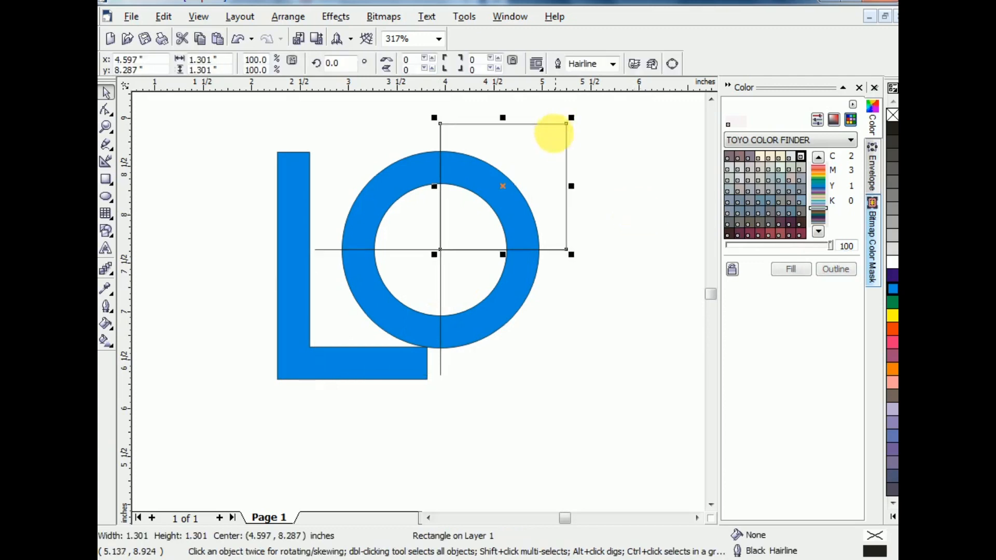
{"action": "left_click", "coordinate": [498, 291], "text": "shift"}
{"action": "left_click", "coordinate": [287, 17]}
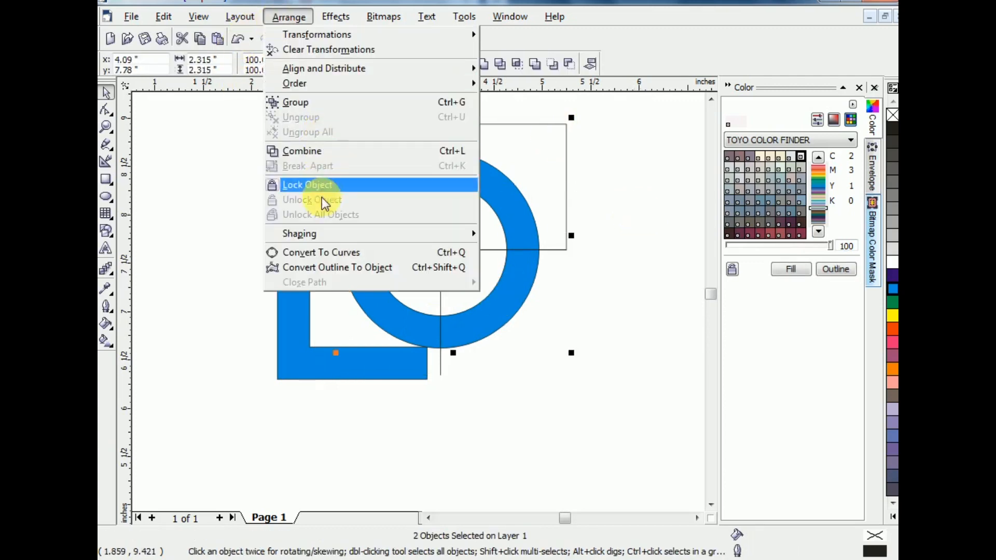
{"action": "left_click", "coordinate": [517, 249]}
{"action": "left_click", "coordinate": [631, 214]}
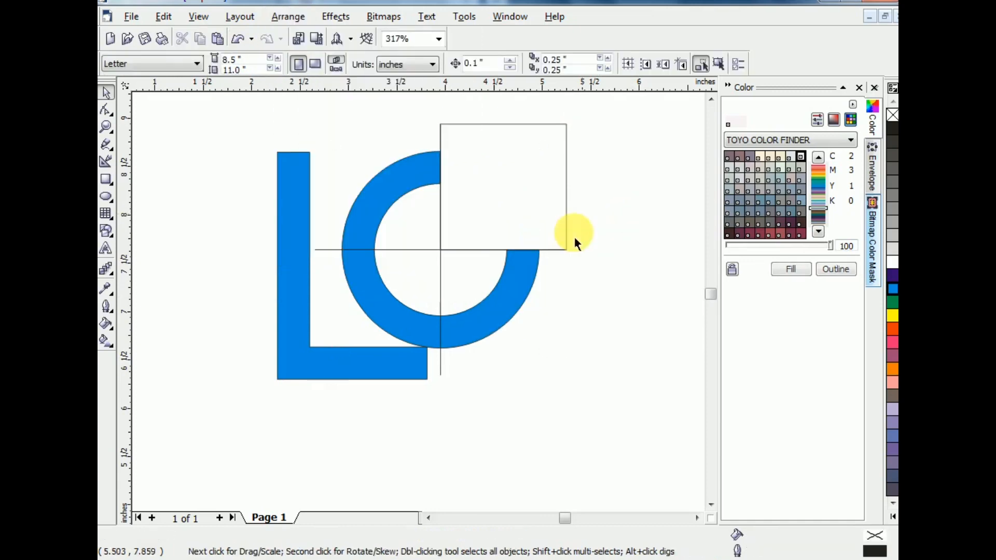
{"action": "left_click", "coordinate": [545, 250]}
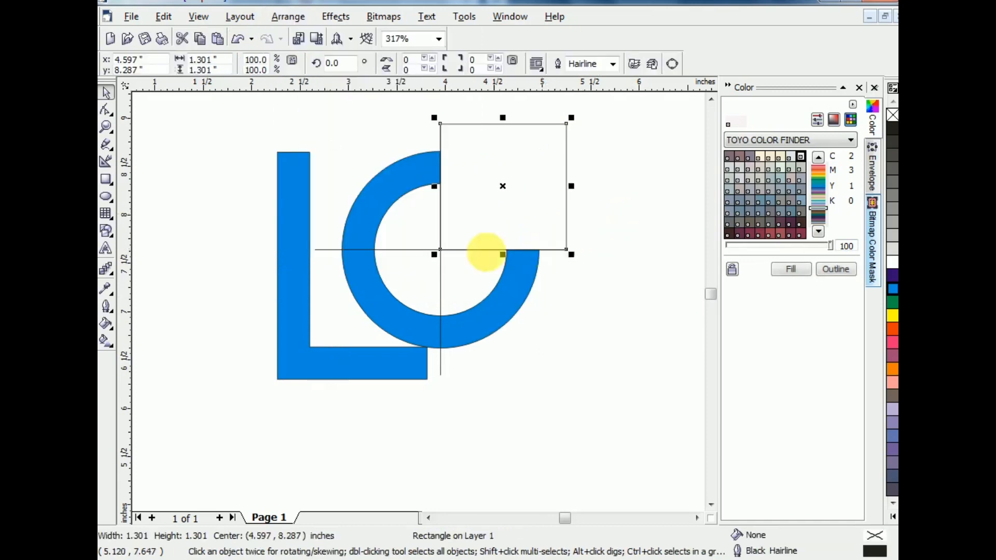
{"action": "key", "text": "Delete"}
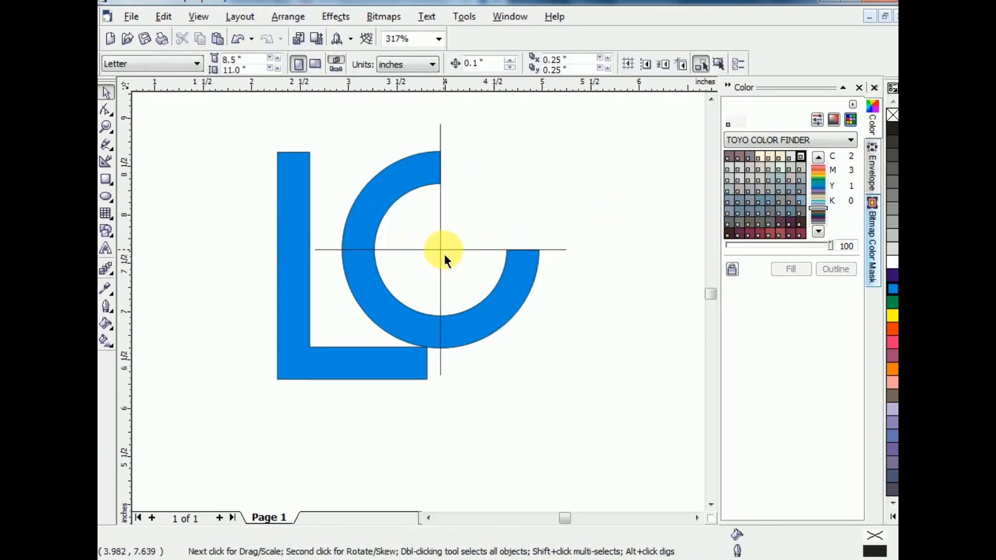
Place a copy of the L over the ring's right end and draw a rectangle about 2.03 by 1.71 inches over its lower part.
{"action": "left_click", "coordinate": [309, 223]}
{"action": "left_click_drag", "start_coordinate": [309, 223], "coordinate": [513, 162]}
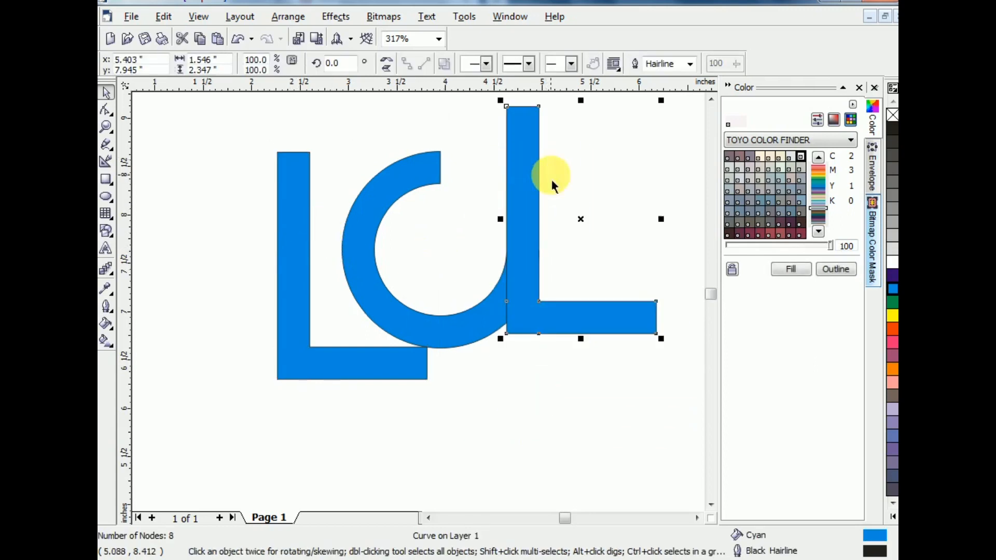
{"action": "left_click", "coordinate": [106, 179]}
{"action": "left_click_drag", "start_coordinate": [484, 191], "coordinate": [681, 357]}
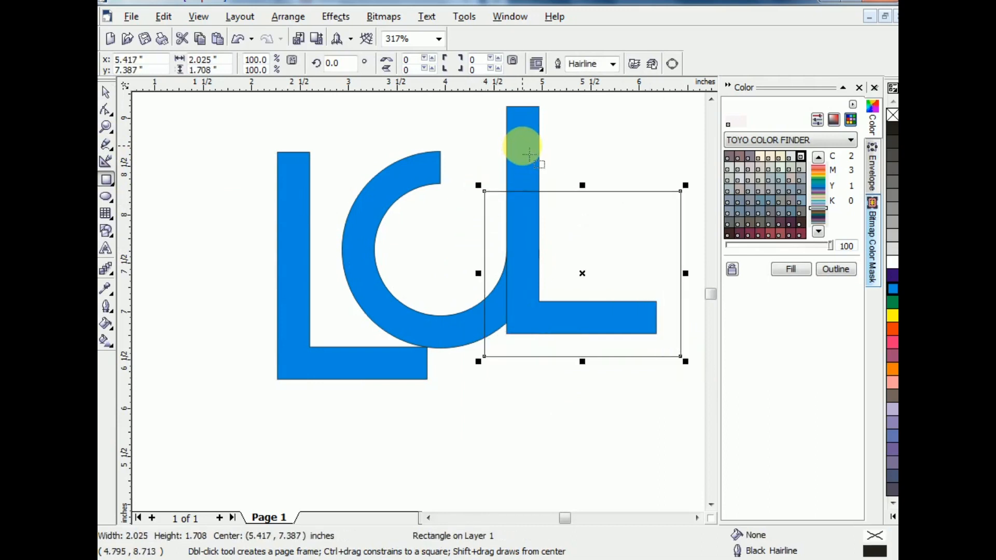
Trim the copied L with the rectangle to a bar about 0.88 inch tall, and delete the rectangle.
{"action": "key", "text": "space"}
{"action": "left_click", "coordinate": [521, 147], "text": "shift"}
{"action": "left_click", "coordinate": [291, 17]}
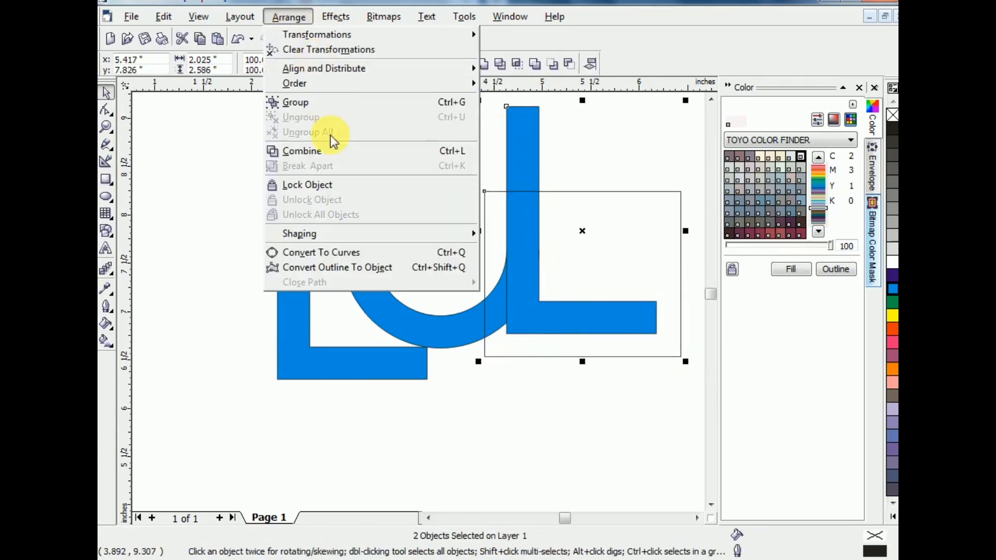
{"action": "mouse_move", "coordinate": [332, 233]}
{"action": "left_click", "coordinate": [518, 252]}
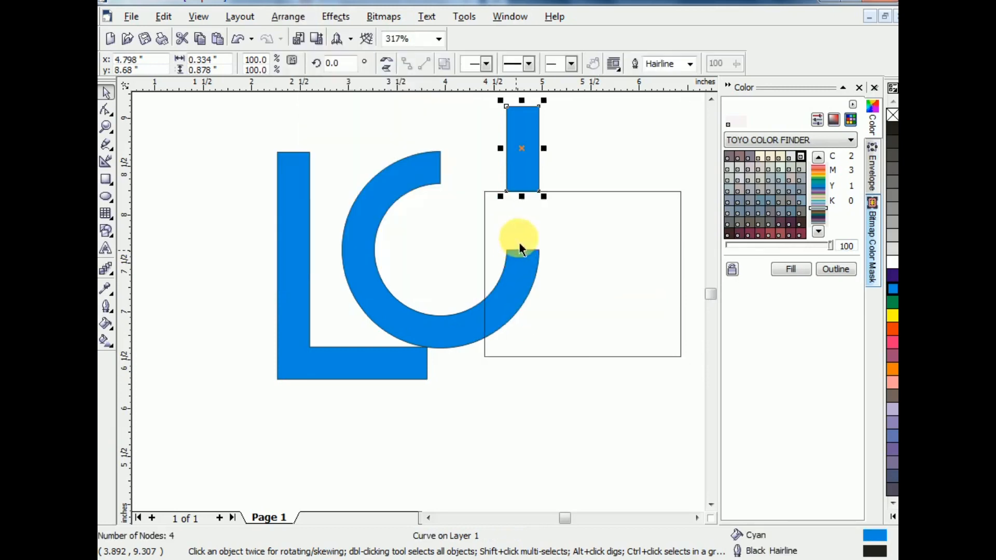
{"action": "left_click", "coordinate": [577, 179]}
{"action": "left_click", "coordinate": [570, 191]}
{"action": "key", "text": "Delete"}
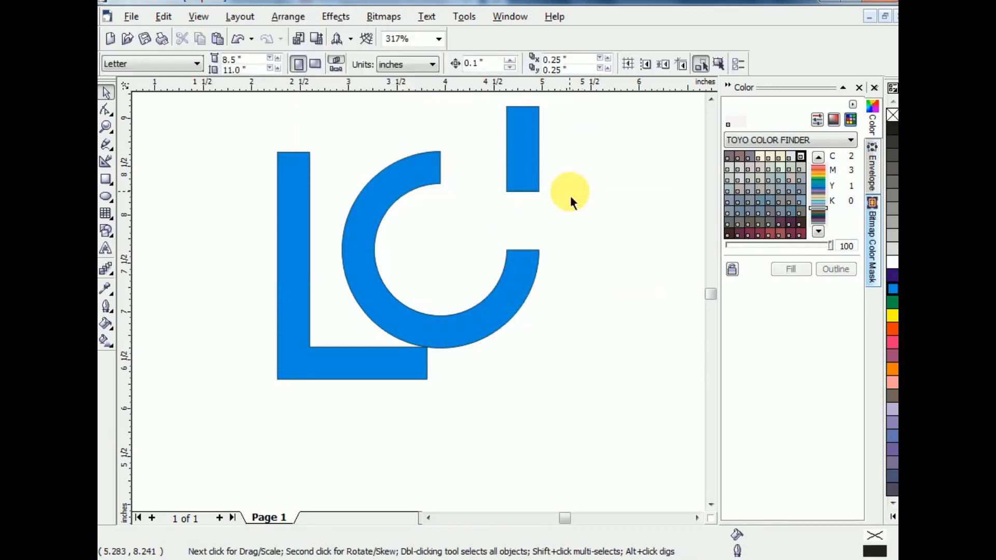
Switch to Notepad and replace the note with "Arrange --- Shapping --- Trim".
{"action": "key", "text": "alt+Tab"}
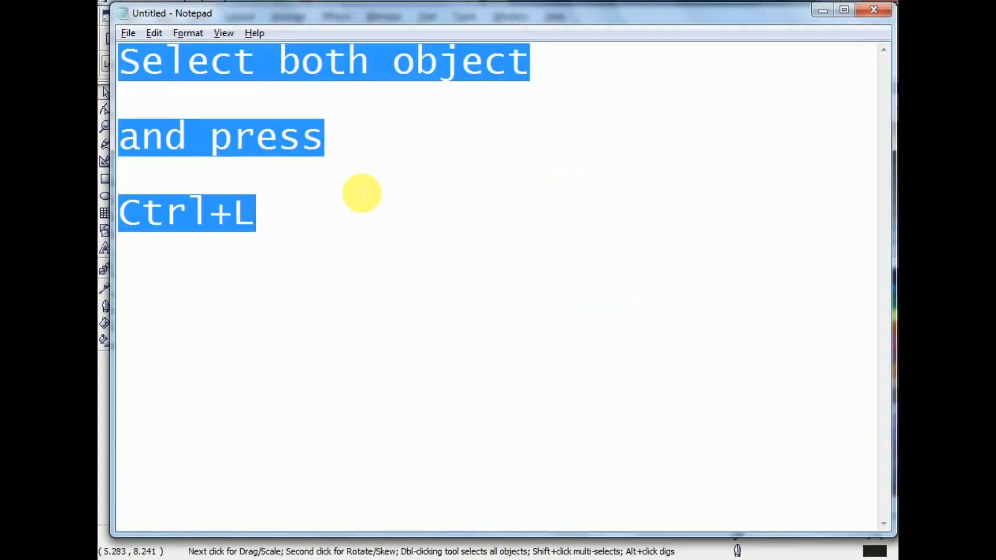
{"action": "type", "text": "Arrange "}
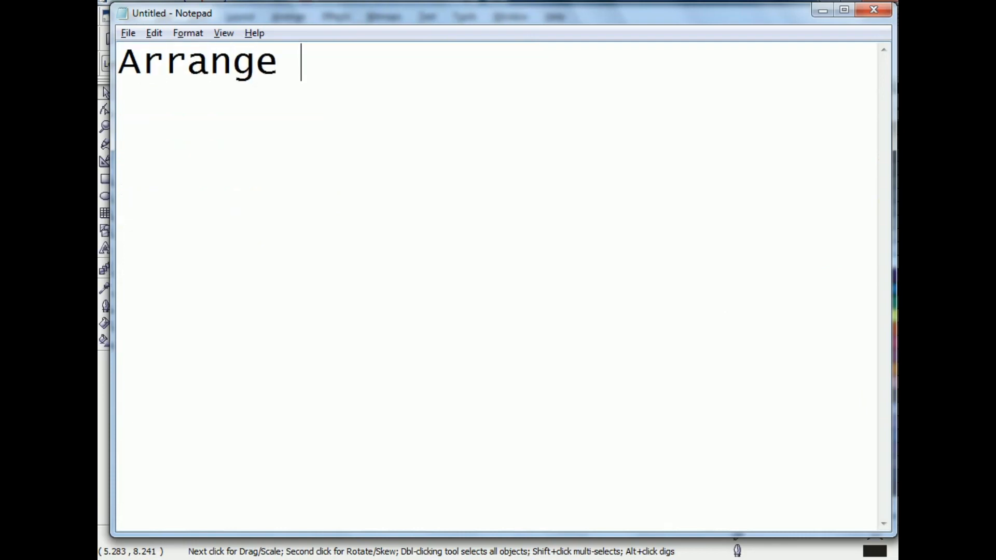
{"action": "type", "text": "--- Shapping ---"}
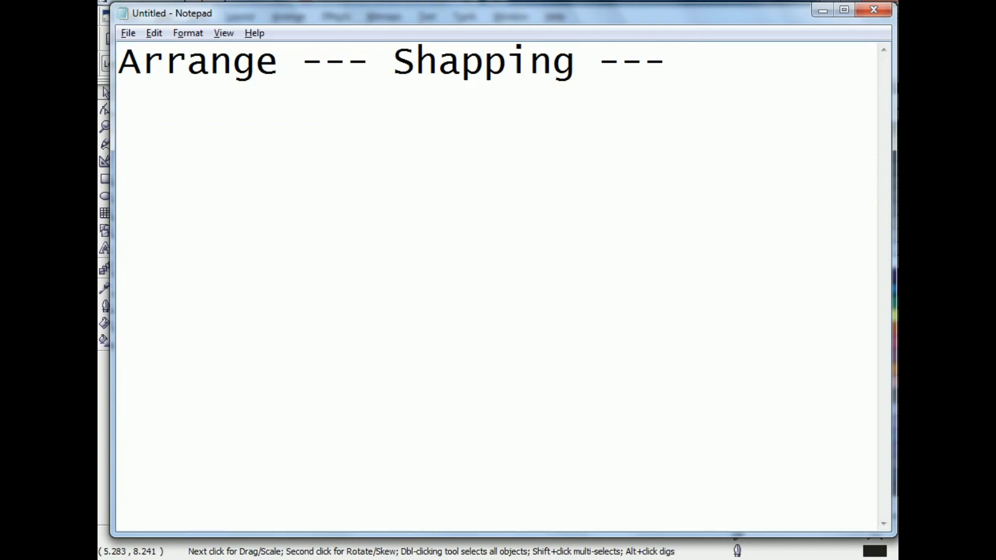
{"action": "key", "text": "ctrl+a"}
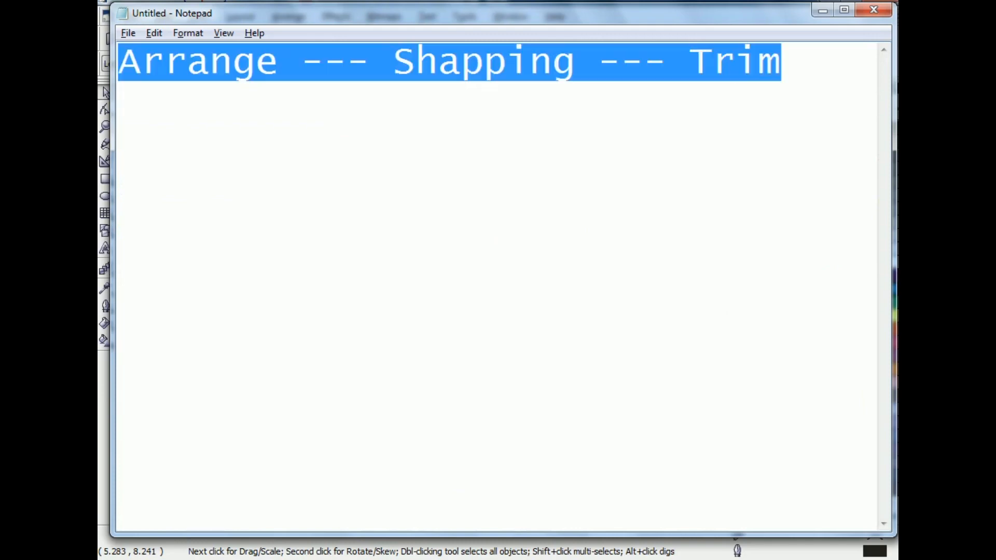
Switch back to CorelDRAW, move the short bar to the ring's upper cut end and align its top edge with the ring's.
{"action": "key", "text": "alt+Tab"}
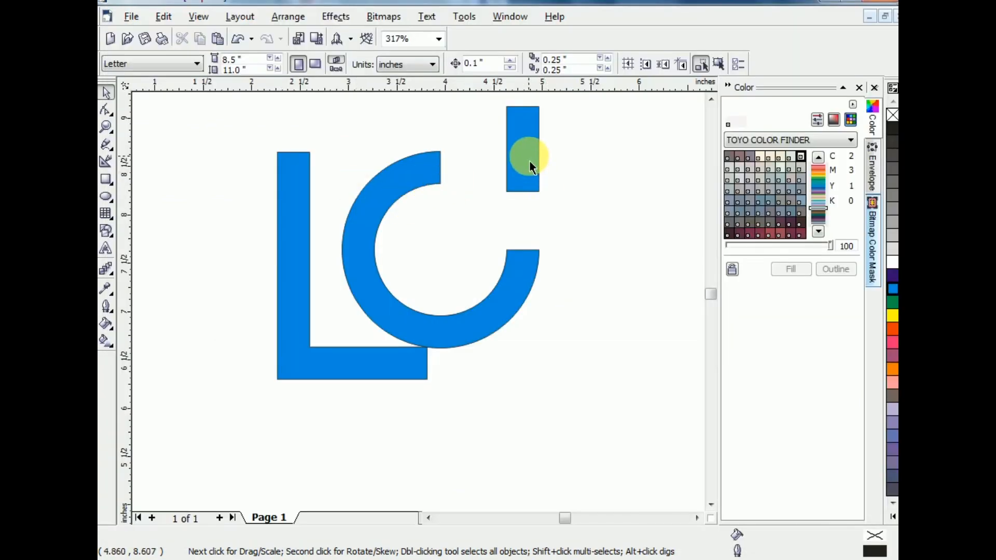
{"action": "key", "text": "alt+Tab"}
{"action": "key", "text": "alt+Tab"}
{"action": "left_click", "coordinate": [518, 156]}
{"action": "left_click_drag", "start_coordinate": [519, 155], "coordinate": [464, 192]}
{"action": "left_click", "coordinate": [431, 171], "text": "shift"}
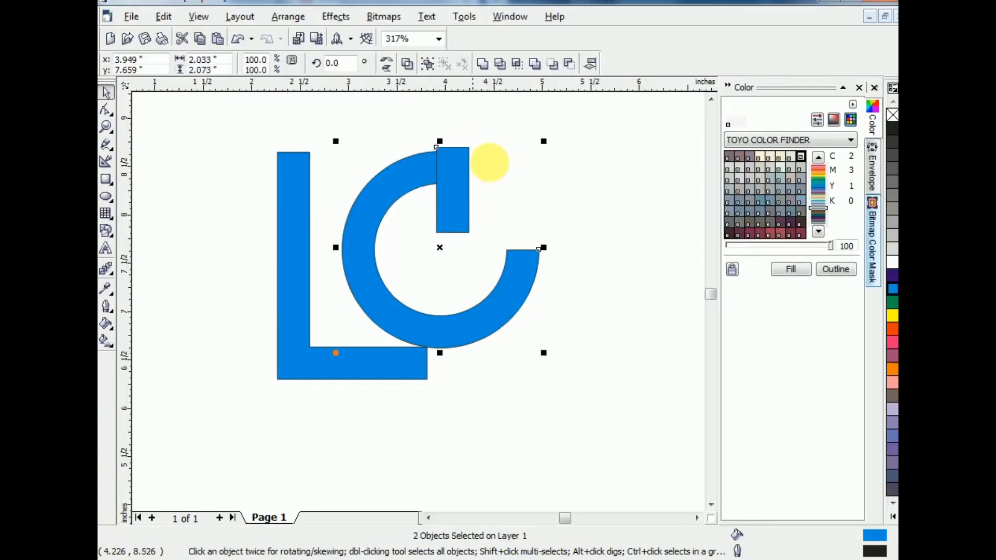
{"action": "key", "text": "t"}
{"action": "left_click", "coordinate": [510, 163]}
Move the bar left over the ring's upper arm so that its right edge lines up with the cut end.
{"action": "key", "text": "F2"}
{"action": "left_click_drag", "start_coordinate": [380, 127], "coordinate": [524, 269]}
{"action": "left_click_drag", "start_coordinate": [438, 231], "coordinate": [345, 228]}
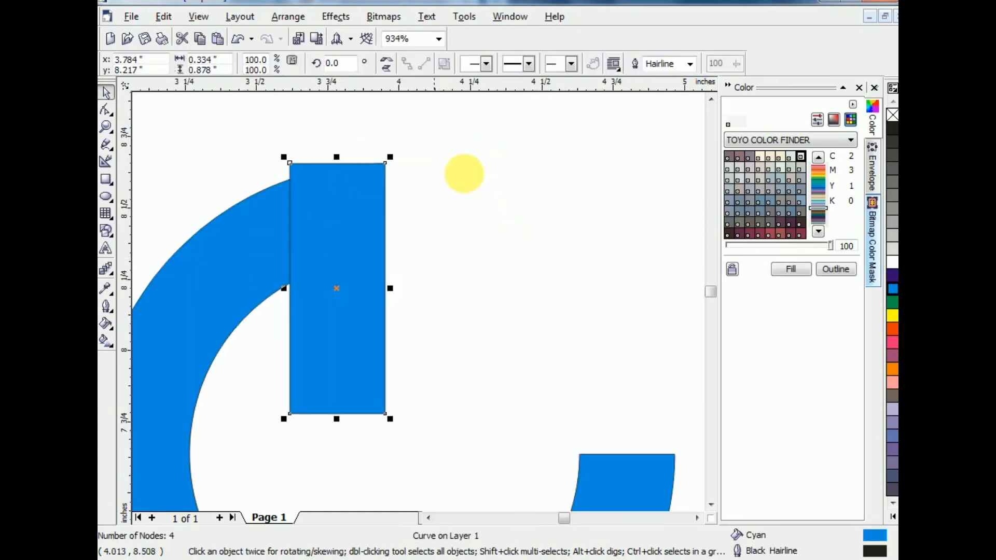
Lower the bar's upper-left corner node so that the corner lies inside the ring's upper arm.
{"action": "left_click", "coordinate": [347, 220]}
{"action": "key", "text": "F2"}
{"action": "left_click_drag", "start_coordinate": [256, 138], "coordinate": [397, 258]}
{"action": "left_click", "coordinate": [105, 110]}
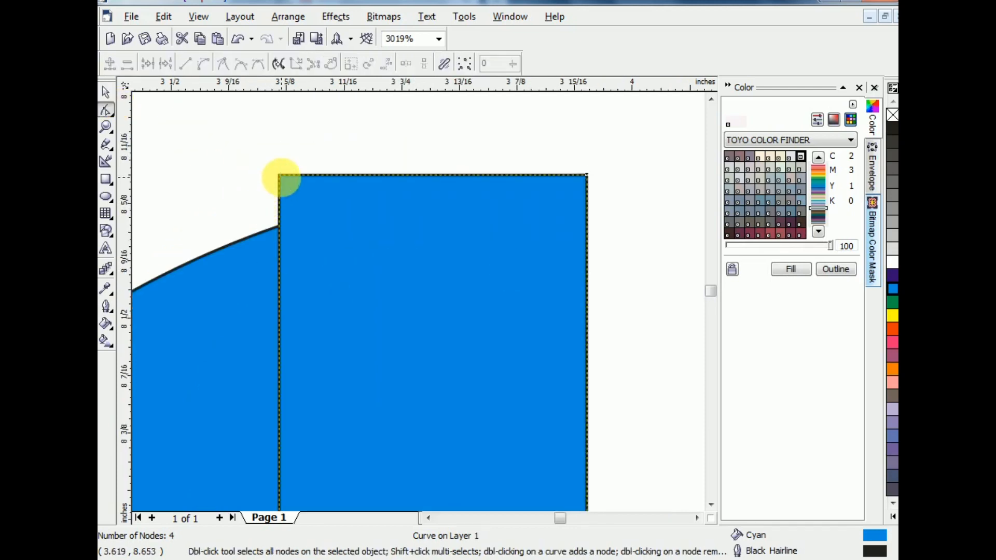
{"action": "left_click_drag", "start_coordinate": [279, 176], "coordinate": [279, 273]}
{"action": "key", "text": "space"}
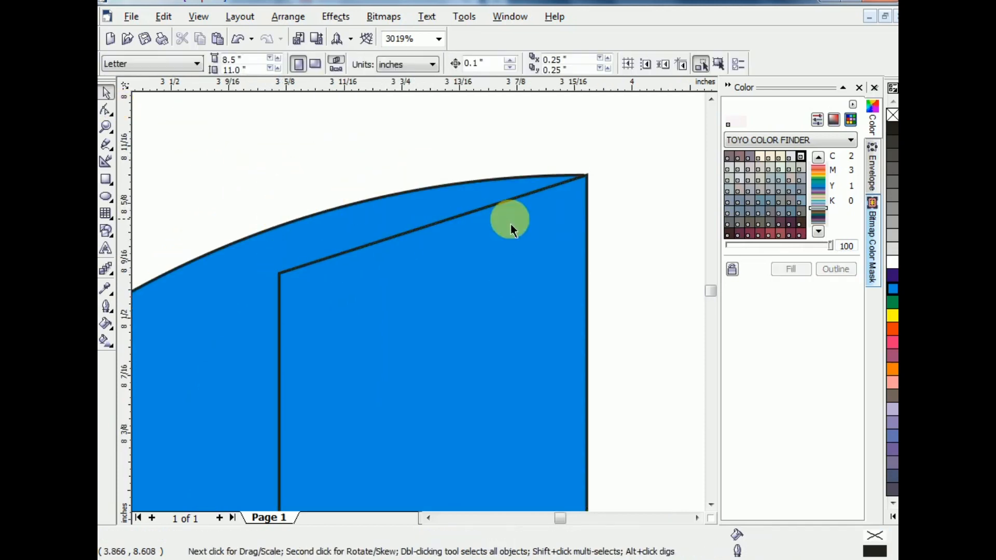
{"action": "left_click_drag", "start_coordinate": [510, 221], "coordinate": [531, 228]}
{"action": "left_click", "coordinate": [615, 205]}
Remove the outlines from the bar and the ring at the ring's upper cut end.
{"action": "key", "text": "F2"}
{"action": "left_click_drag", "start_coordinate": [525, 160], "coordinate": [642, 237]}
{"action": "left_click_drag", "start_coordinate": [366, 273], "coordinate": [438, 260]}
{"action": "right_click", "coordinate": [893, 115]}
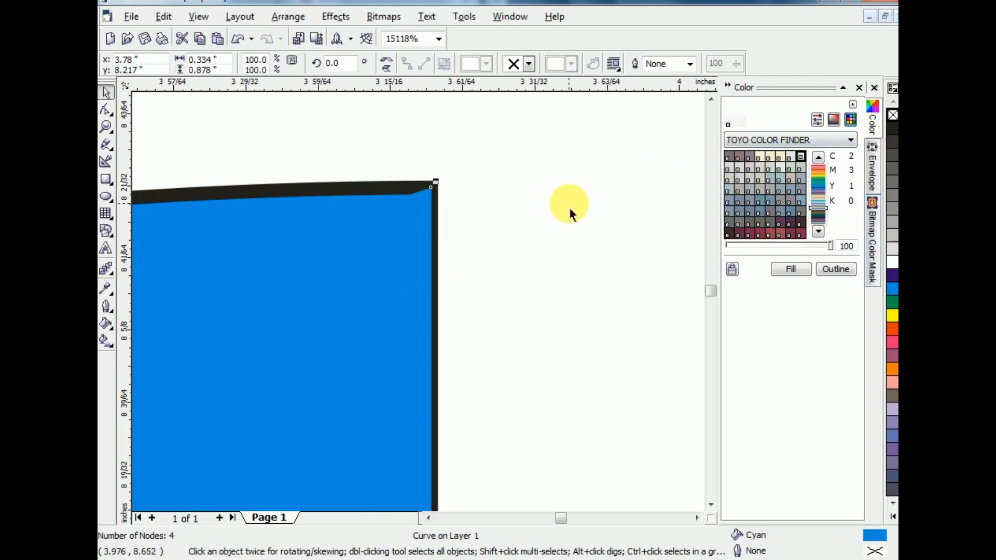
{"action": "left_click", "coordinate": [569, 207]}
{"action": "key", "text": "F3"}
{"action": "key", "text": "F3"}
{"action": "key", "text": "F3"}
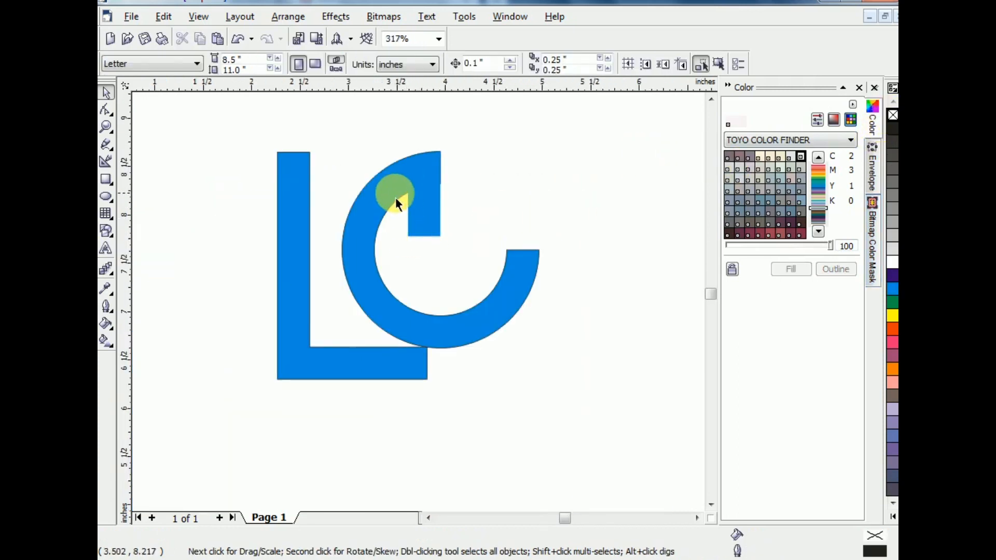
{"action": "left_click", "coordinate": [396, 197]}
{"action": "left_click", "coordinate": [534, 146]}
Lengthen the bar by moving its two bottom nodes down past the level of the ring's right cut end.
{"action": "left_click", "coordinate": [439, 226]}
{"action": "key", "text": "F2"}
{"action": "left_click_drag", "start_coordinate": [364, 138], "coordinate": [518, 321]}
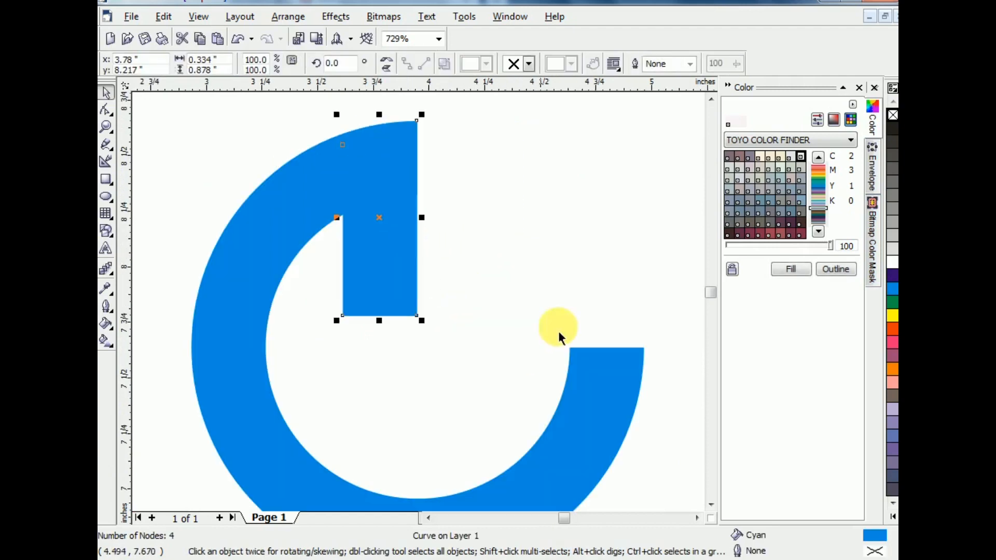
{"action": "left_click", "coordinate": [106, 115]}
{"action": "left_click_drag", "start_coordinate": [323, 294], "coordinate": [418, 347]}
{"action": "left_click_drag", "start_coordinate": [418, 389], "coordinate": [418, 395]}
{"action": "key", "text": "space"}
{"action": "left_click", "coordinate": [472, 243]}
Rotate the bar and ring together clockwise to an angle of about 295 degrees, forming a tilted e.
{"action": "key", "text": "F3"}
{"action": "key", "text": "F3"}
{"action": "key", "text": "F2"}
{"action": "left_click_drag", "start_coordinate": [294, 164], "coordinate": [529, 307]}
{"action": "left_click", "coordinate": [408, 283]}
{"action": "left_click", "coordinate": [482, 338], "text": "shift"}
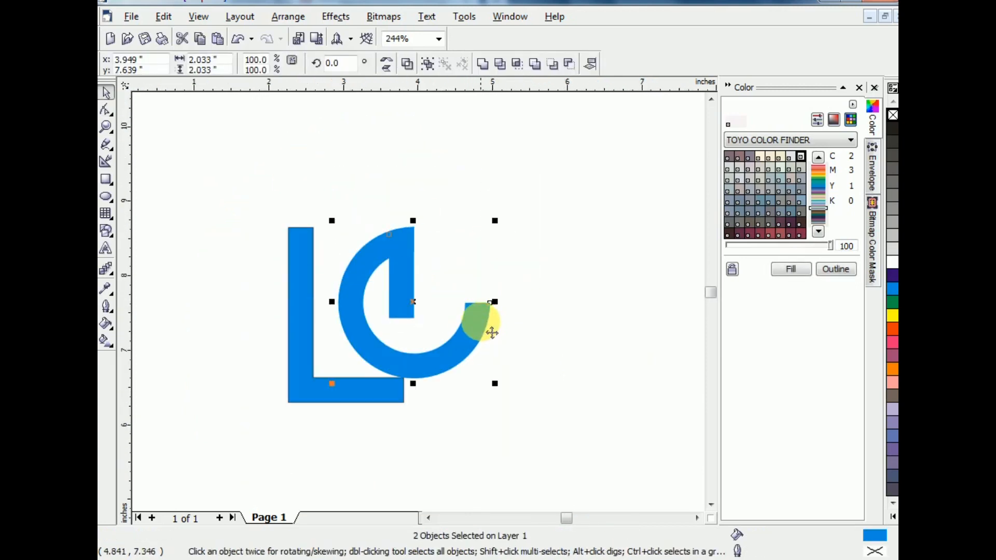
{"action": "left_click", "coordinate": [488, 327]}
{"action": "left_click_drag", "start_coordinate": [493, 221], "coordinate": [507, 326]}
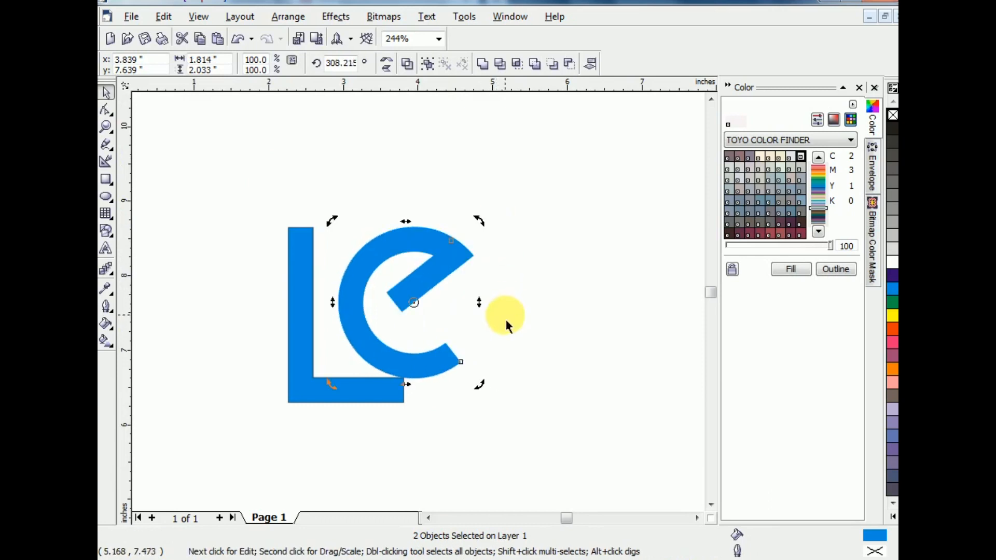
{"action": "left_click_drag", "start_coordinate": [486, 222], "coordinate": [510, 283]}
{"action": "left_click", "coordinate": [469, 345]}
Move the bar and ring left together so that the ring overlaps the L's stem.
{"action": "left_click", "coordinate": [440, 280]}
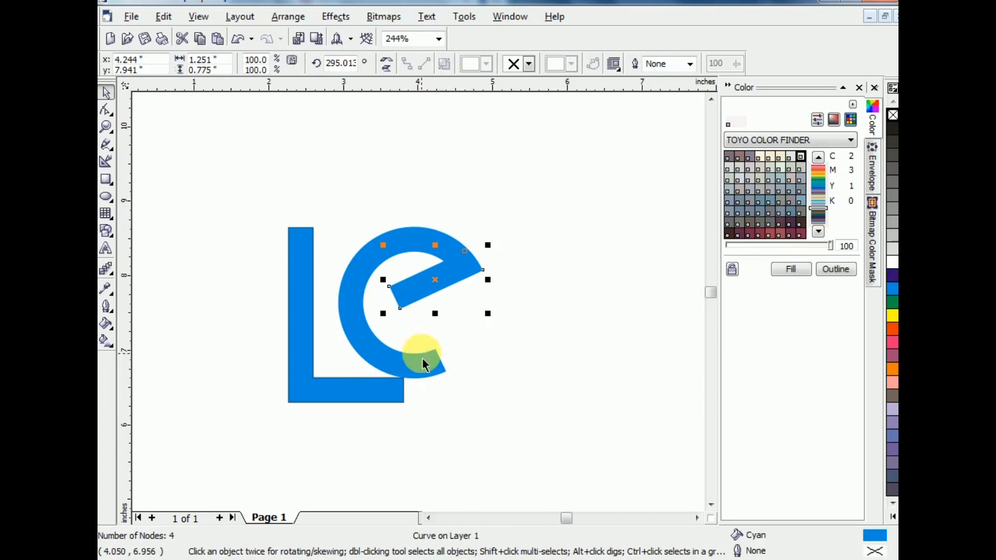
{"action": "left_click", "coordinate": [424, 363], "text": "shift"}
{"action": "left_click_drag", "start_coordinate": [425, 368], "coordinate": [388, 374]}
{"action": "left_click", "coordinate": [480, 263]}
Weld the bar and the ring into a single e shape.
{"action": "left_click", "coordinate": [381, 293]}
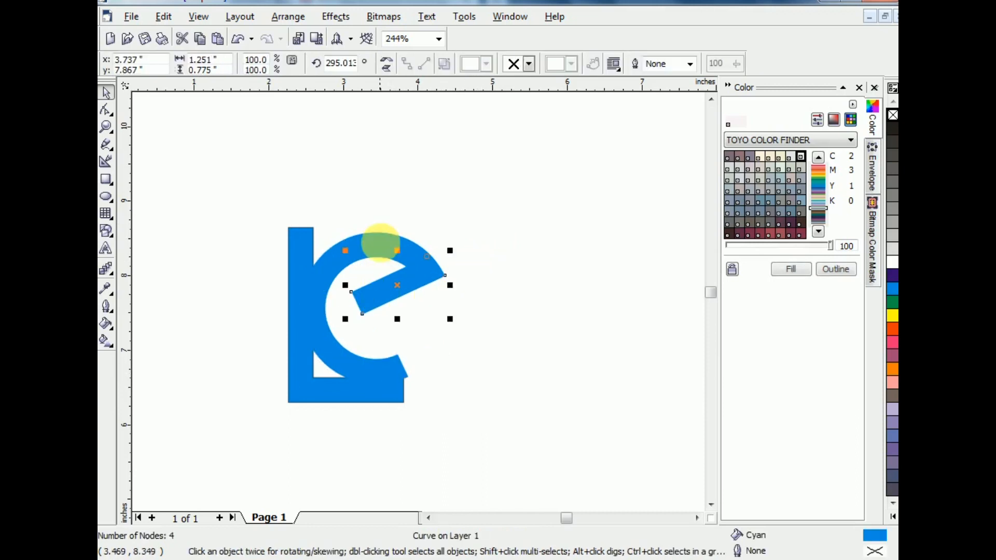
{"action": "left_click", "coordinate": [383, 241], "text": "shift"}
{"action": "left_click", "coordinate": [340, 22]}
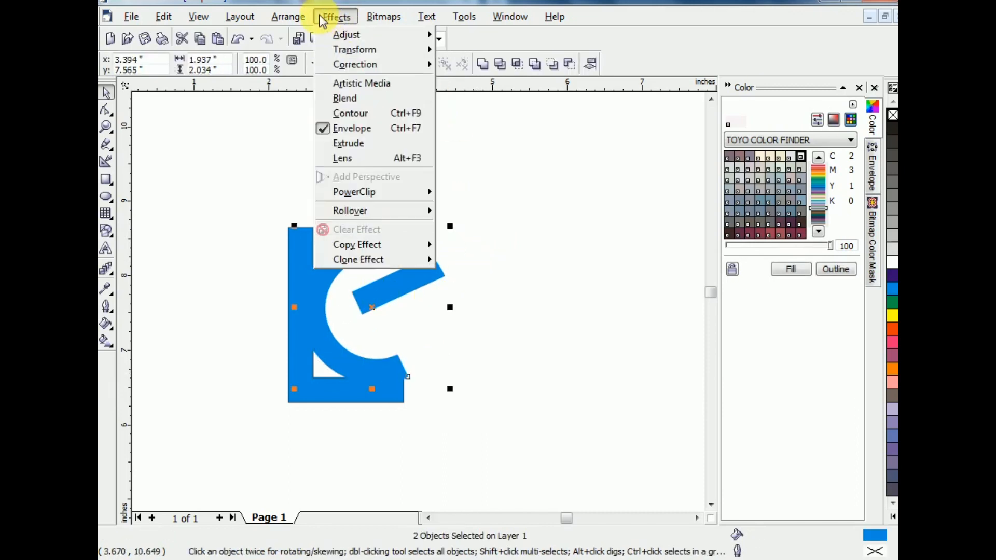
{"action": "mouse_move", "coordinate": [330, 235]}
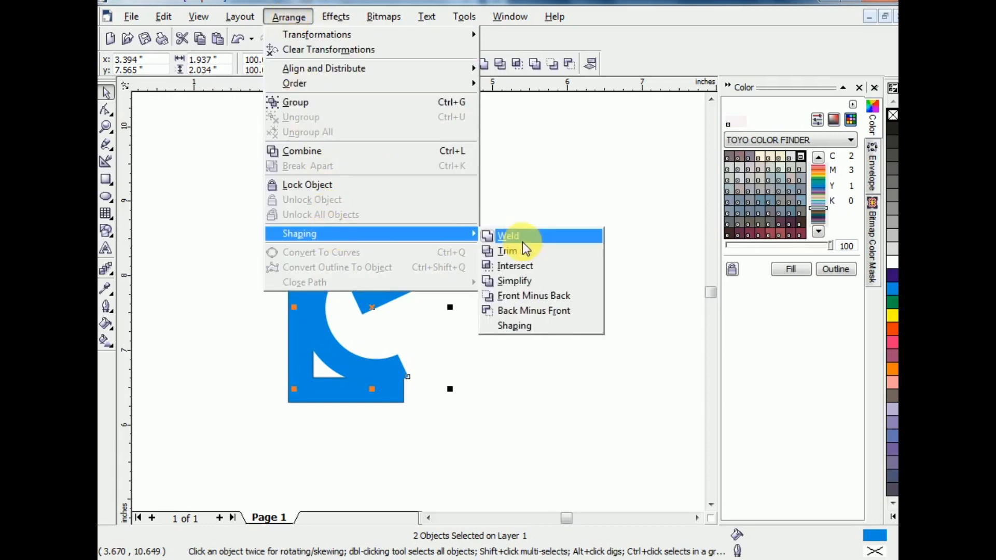
{"action": "left_click", "coordinate": [517, 236]}
Switch to Notepad, replace the note with "and Weld", and return to CorelDRAW.
{"action": "key", "text": "alt+Tab"}
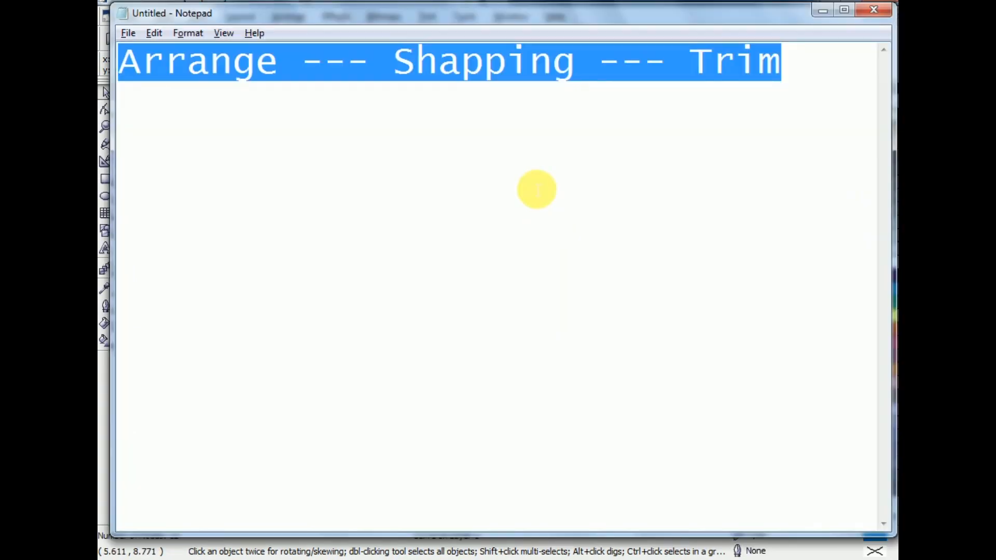
{"action": "type", "text": "and W"}
{"action": "key", "text": "alt+Tab"}
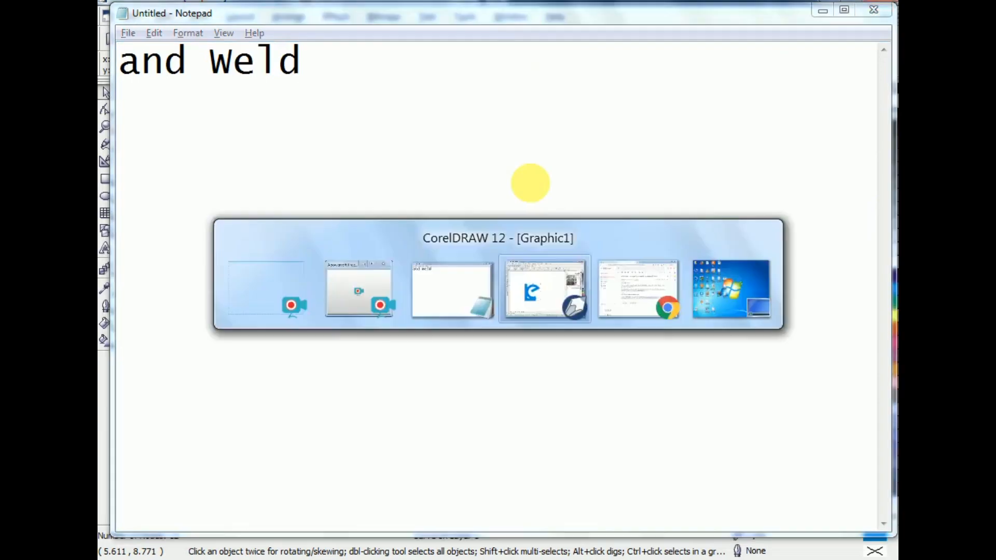
Move the welded e right and up, clear of the L's stem and foot.
{"action": "left_click", "coordinate": [530, 183]}
{"action": "left_click", "coordinate": [435, 257]}
{"action": "left_click_drag", "start_coordinate": [421, 292], "coordinate": [456, 273]}
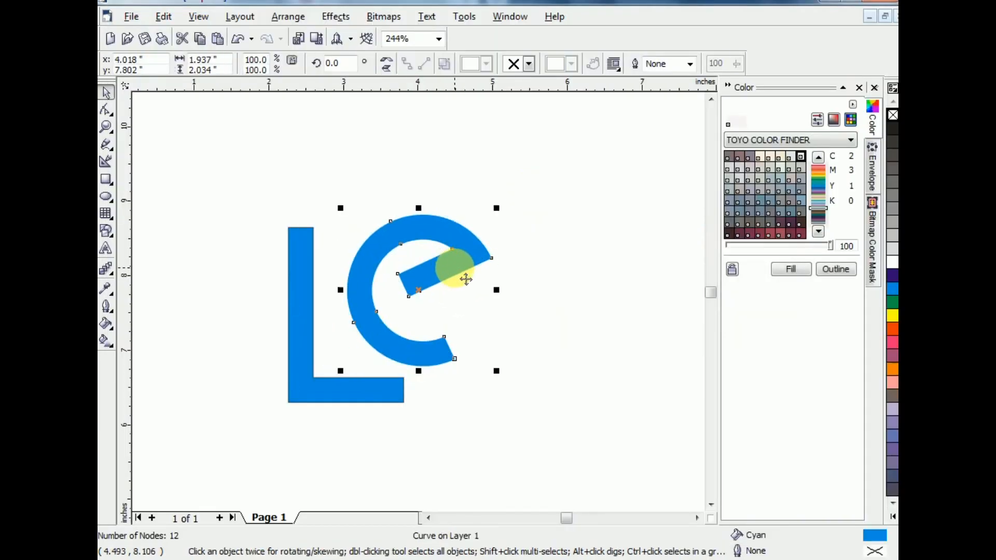
{"action": "left_click", "coordinate": [571, 273]}
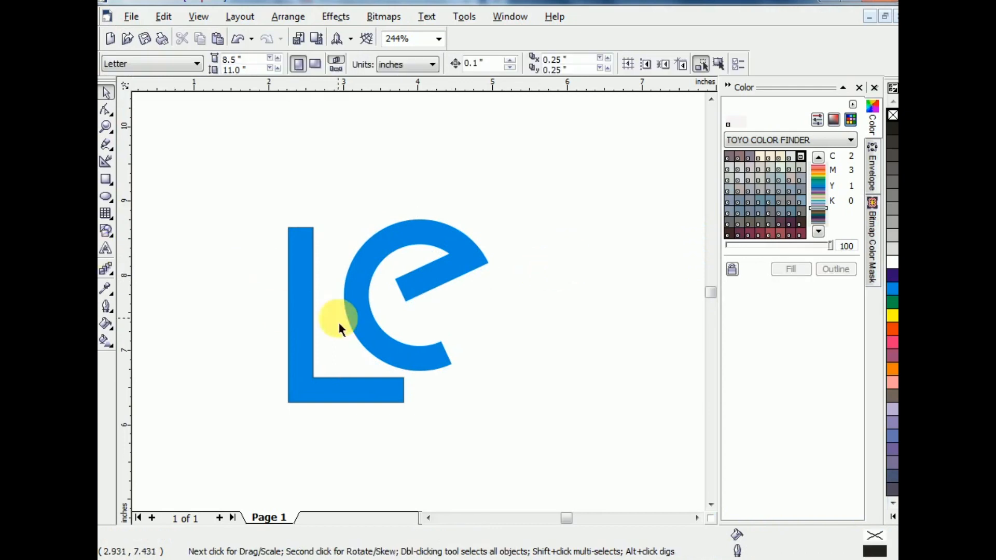
Remove the black hairline outline from the L.
{"action": "left_click", "coordinate": [310, 313]}
{"action": "left_click", "coordinate": [853, 104]}
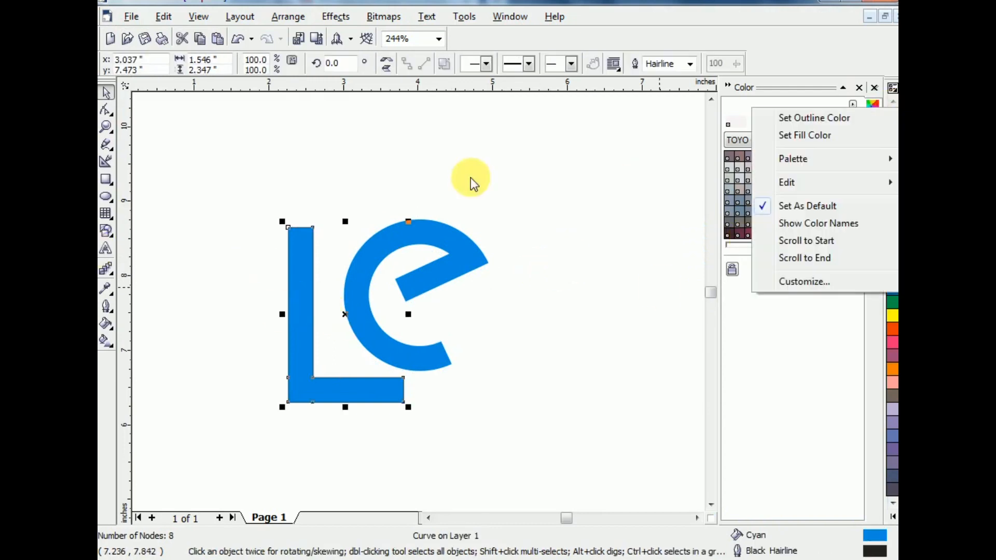
{"action": "left_click", "coordinate": [871, 119]}
{"action": "right_click", "coordinate": [893, 115]}
{"action": "left_click", "coordinate": [437, 197]}
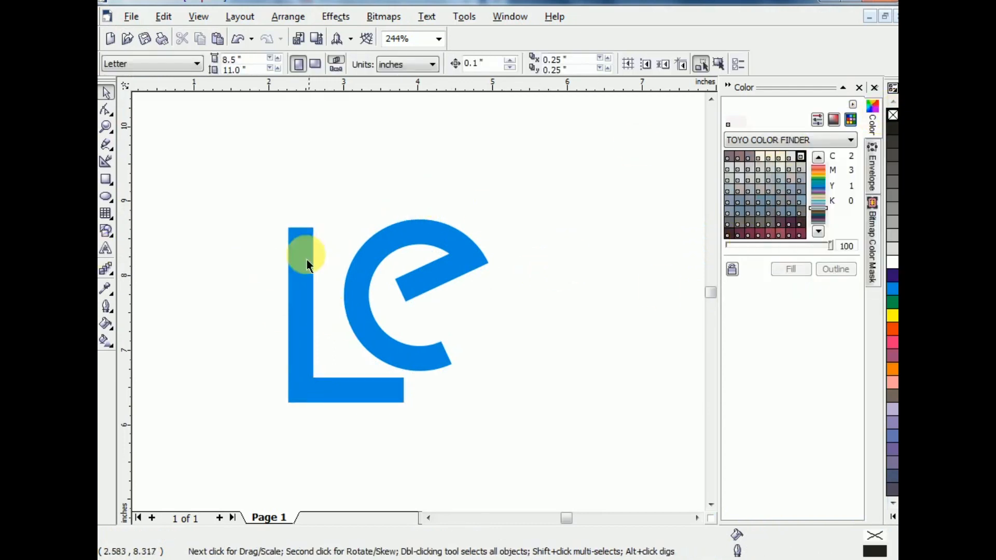
{"action": "left_click", "coordinate": [377, 270]}
{"action": "left_click", "coordinate": [240, 312]}
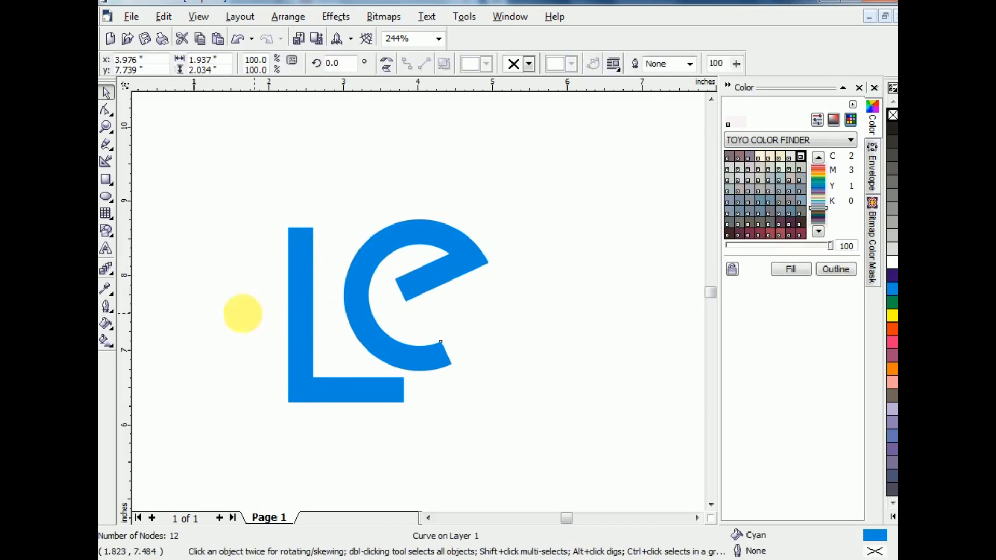
Draw a straight diagonal line about 4.74 inches wide and 1.68 inches tall across both letters with the Freehand tool.
{"action": "left_click", "coordinate": [113, 148]}
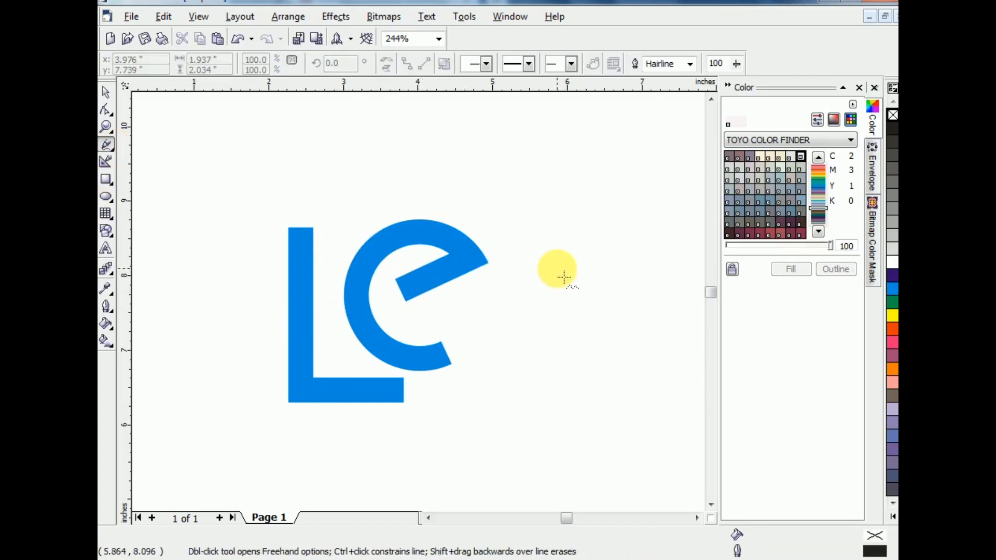
{"action": "left_click", "coordinate": [557, 269]}
{"action": "left_click", "coordinate": [203, 393]}
Convert the diagonal line to a curve and bend its middle upward into a shallow arc.
{"action": "left_click", "coordinate": [107, 109]}
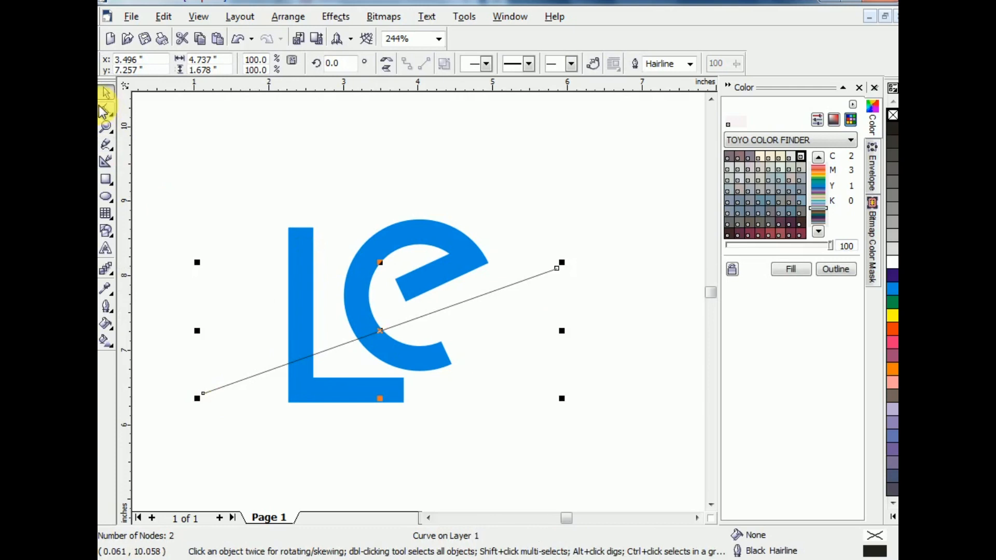
{"action": "left_click_drag", "start_coordinate": [147, 243], "coordinate": [613, 449]}
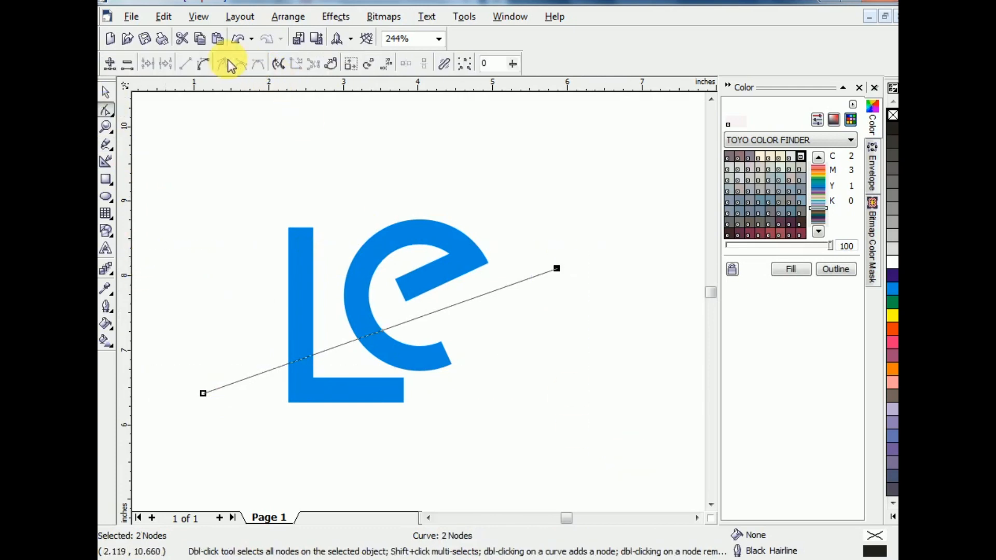
{"action": "left_click", "coordinate": [204, 64]}
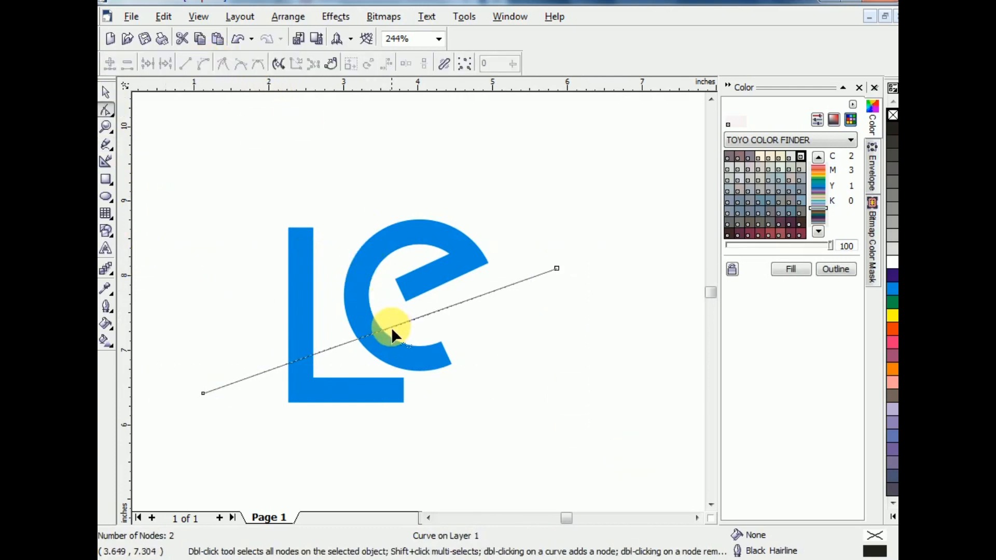
{"action": "left_click_drag", "start_coordinate": [389, 328], "coordinate": [379, 299]}
{"action": "key", "text": "space"}
Place a copy of the arc slightly below and to the right, and combine both arcs into one object.
{"action": "left_click_drag", "start_coordinate": [387, 337], "coordinate": [394, 347]}
{"action": "right_click", "coordinate": [394, 346]}
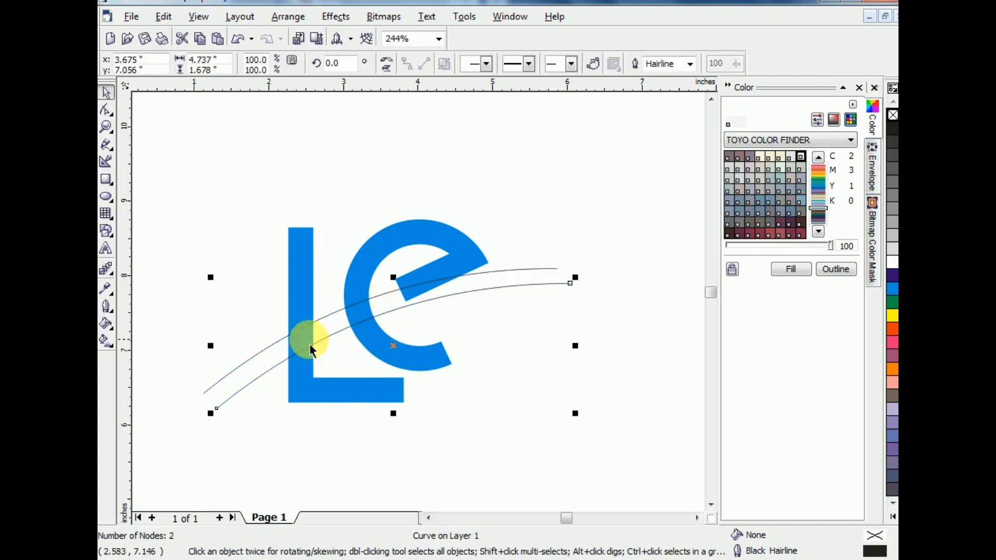
{"action": "left_click", "coordinate": [274, 346], "text": "shift"}
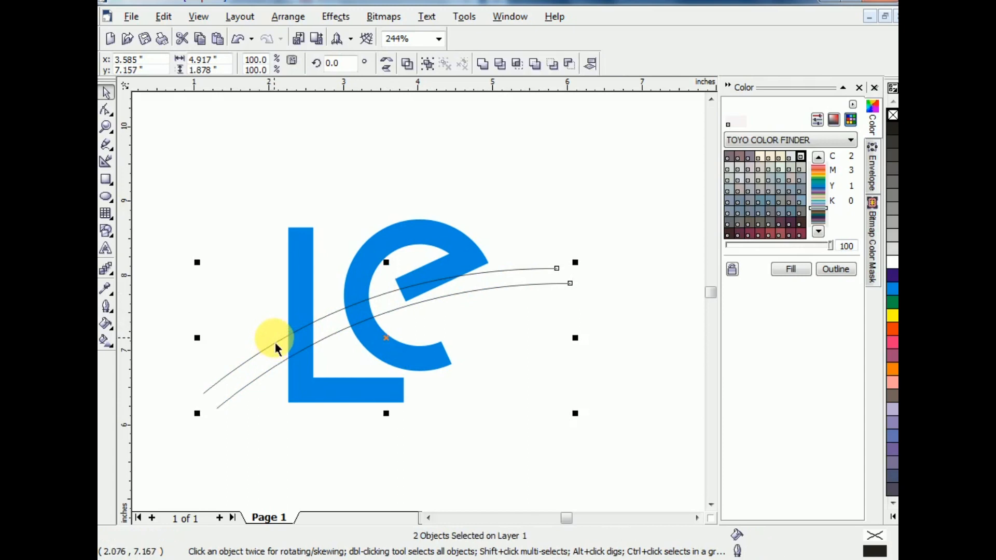
{"action": "key", "text": "ctrl+l"}
Join the arcs' end nodes at both ends to close them into a tapered swoosh.
{"action": "key", "text": "F10"}
{"action": "left_click_drag", "start_coordinate": [537, 246], "coordinate": [576, 334]}
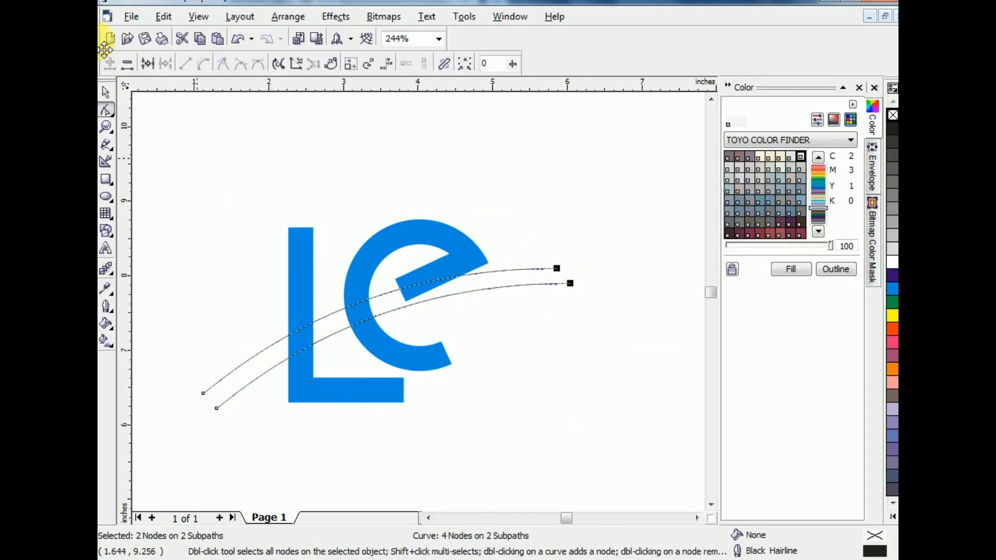
{"action": "left_click", "coordinate": [148, 63]}
{"action": "left_click_drag", "start_coordinate": [167, 355], "coordinate": [251, 440]}
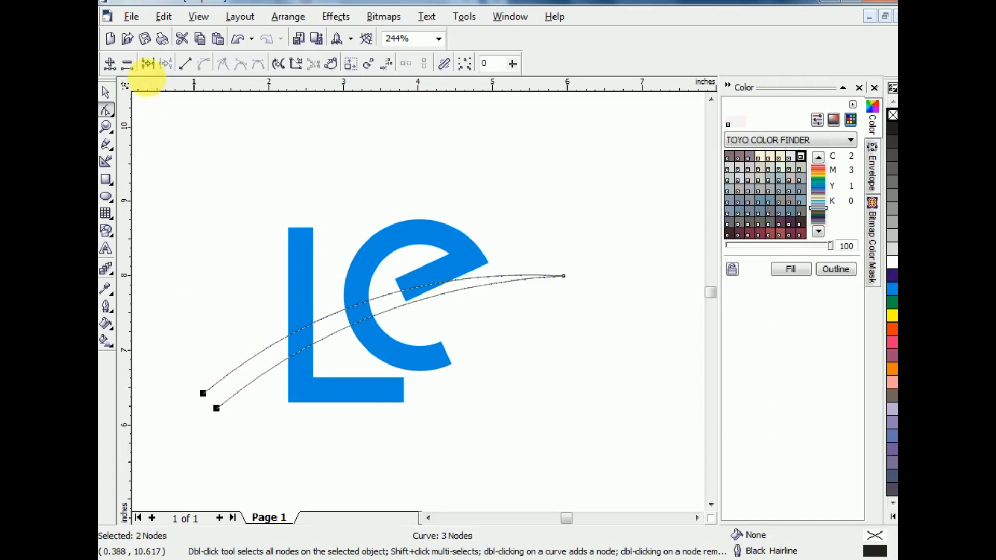
{"action": "left_click", "coordinate": [148, 65]}
{"action": "key", "text": "space"}
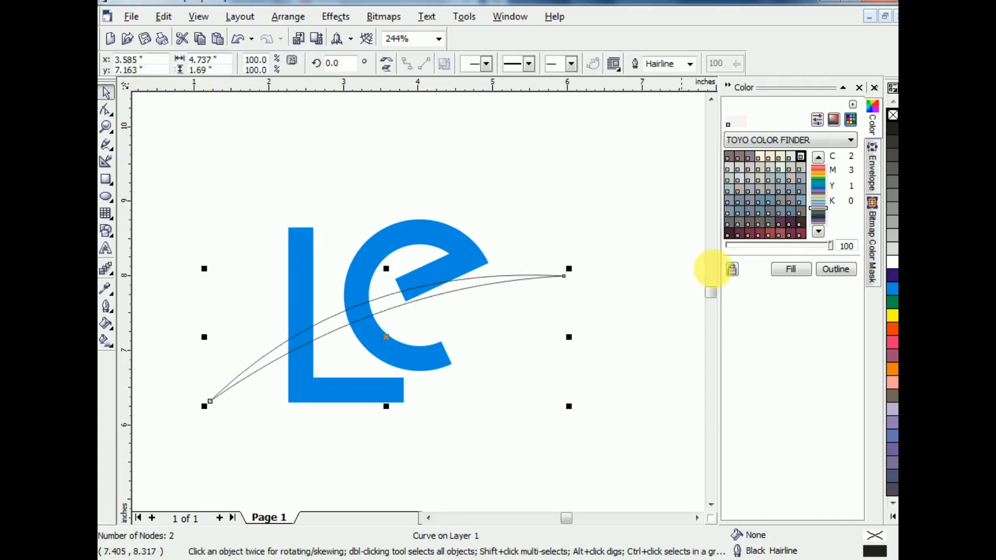
Fill the swoosh with Yellow without an outline, and move it up about 0.12 inch.
{"action": "left_click", "coordinate": [893, 315]}
{"action": "right_click", "coordinate": [893, 115]}
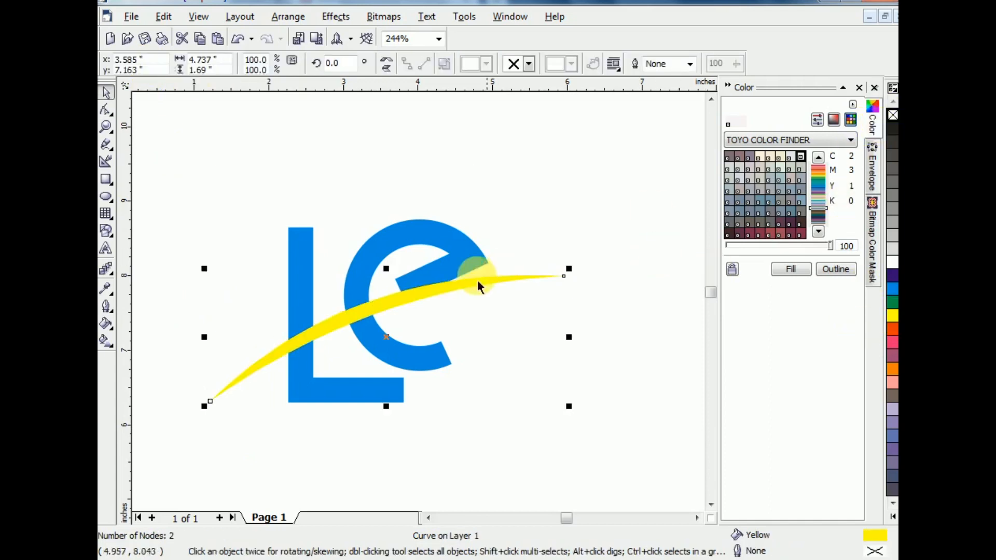
{"action": "left_click_drag", "start_coordinate": [434, 293], "coordinate": [404, 305]}
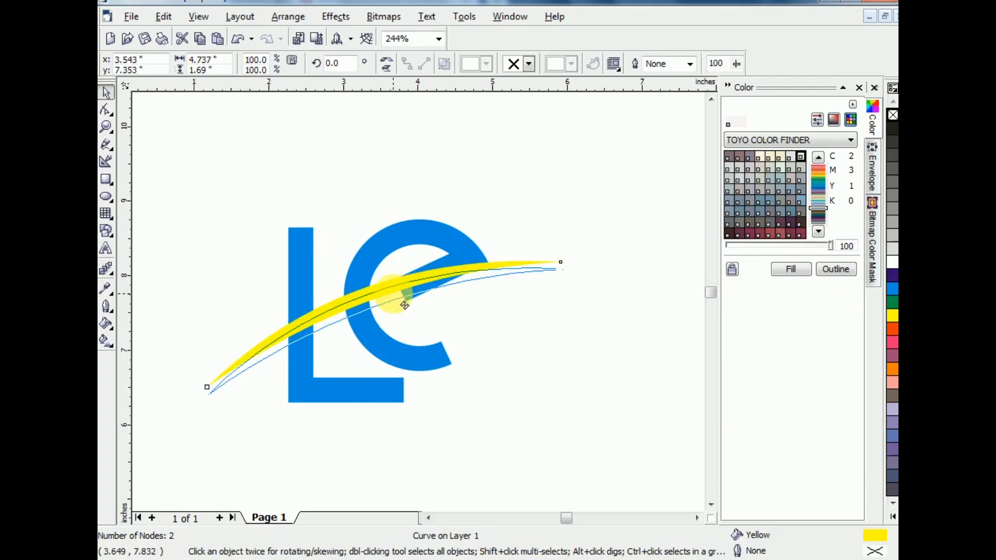
{"action": "left_click_drag", "start_coordinate": [404, 306], "coordinate": [404, 304]}
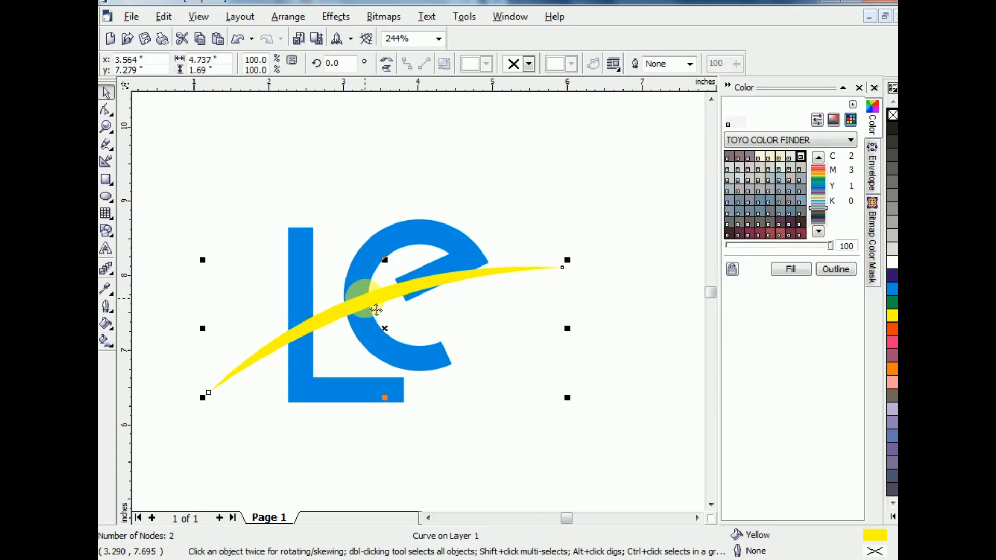
Switch to Notepad and replace the note with "and object", "and press right click (by mouse)" and "Yellow object." on separate lines.
{"action": "key", "text": "alt+Tab"}
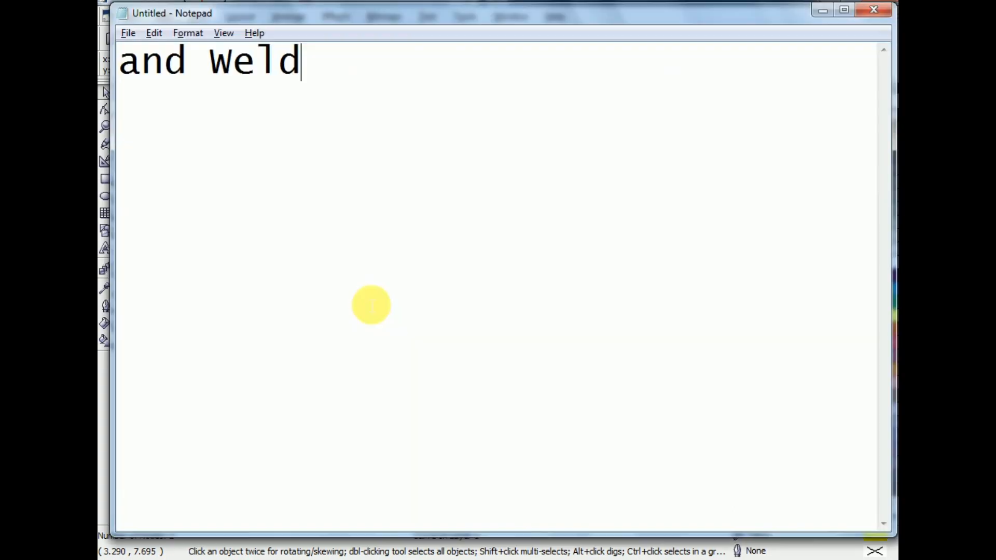
{"action": "key", "text": "ctrl+a"}
{"action": "type", "text": "and ob"}
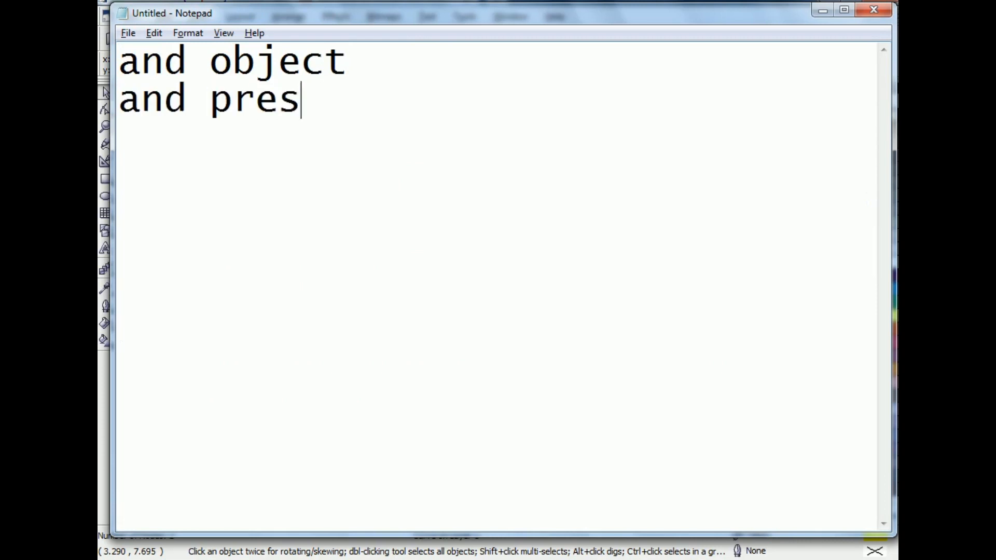
{"action": "type", "text": "right click (b"}
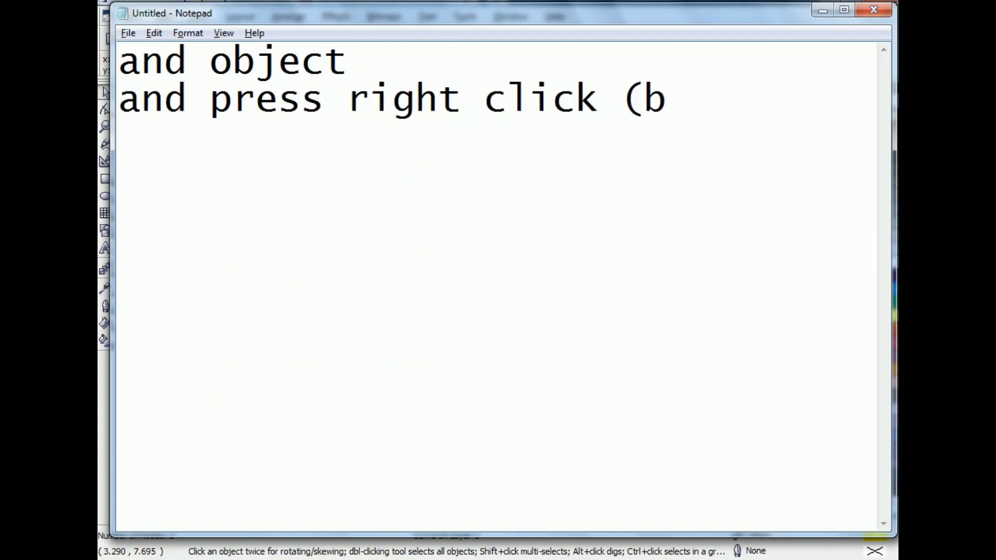
{"action": "key", "text": "BackSpace"}
{"action": "type", "text": "by mouse"}
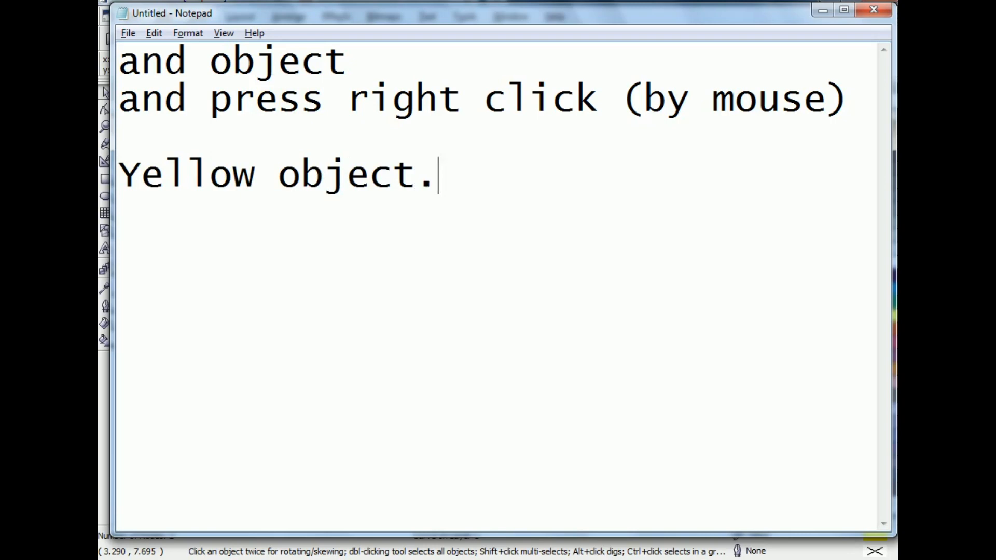
Switch back to CorelDRAW and place a copy of the yellow swoosh about 0.13 inch above the original.
{"action": "key", "text": "alt+Tab"}
{"action": "left_click", "coordinate": [573, 147]}
{"action": "left_click", "coordinate": [349, 292]}
{"action": "left_click", "coordinate": [362, 299]}
{"action": "left_click_drag", "start_coordinate": [362, 298], "coordinate": [360, 294]}
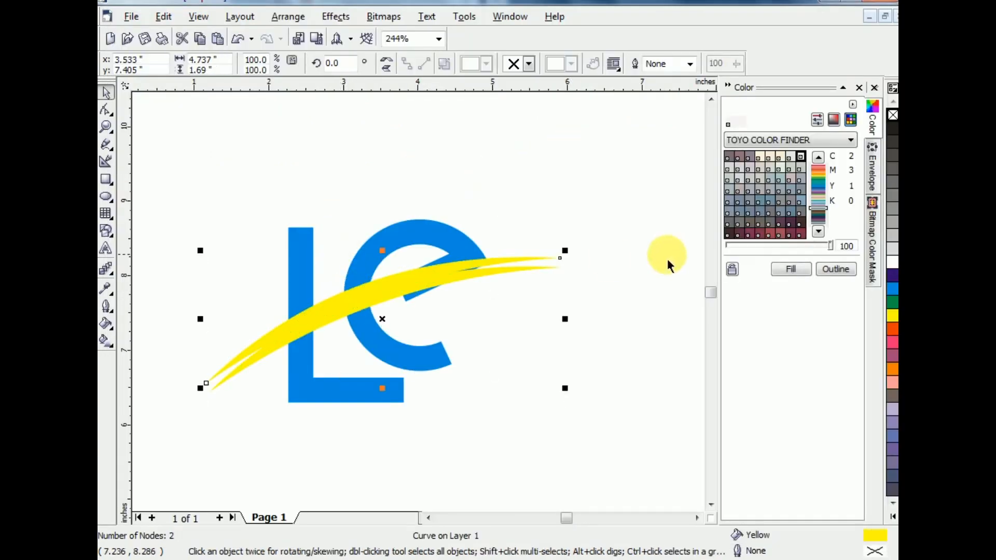
Fill the upper swoosh copy with orange-red and move it down about 0.06 inch, closer to the yellow swoosh.
{"action": "left_click", "coordinate": [892, 302]}
{"action": "left_click", "coordinate": [893, 329]}
{"action": "left_click", "coordinate": [550, 218]}
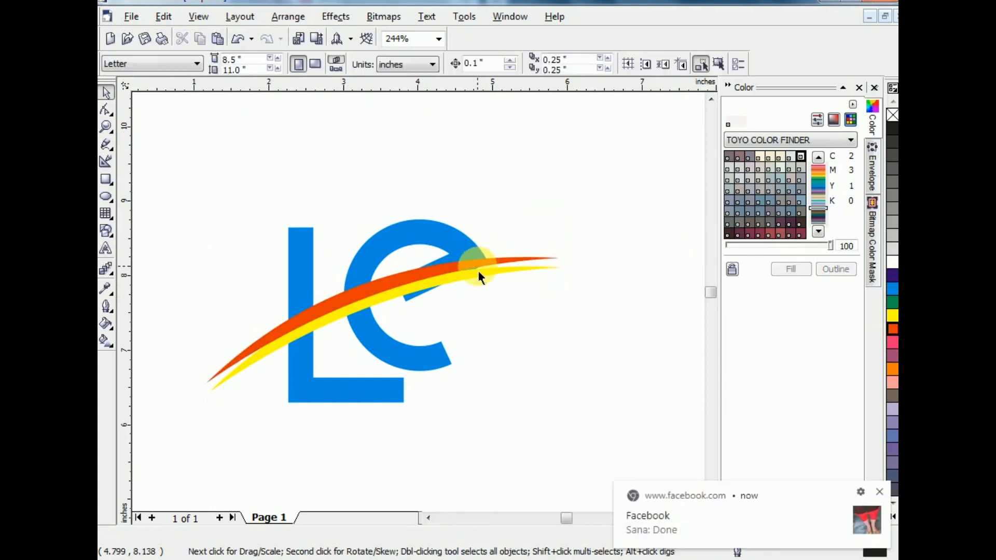
{"action": "left_click", "coordinate": [476, 270]}
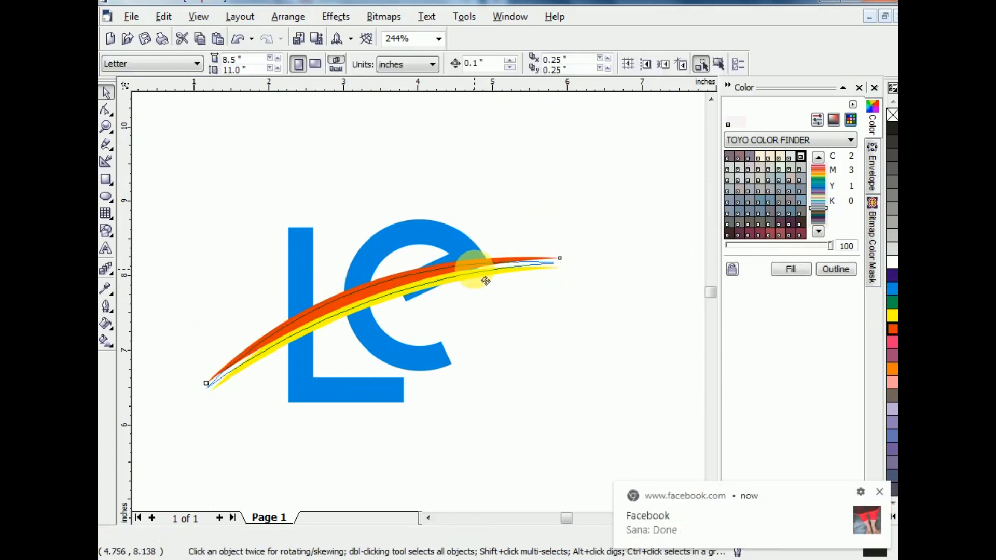
{"action": "left_click_drag", "start_coordinate": [475, 269], "coordinate": [474, 270]}
{"action": "left_click", "coordinate": [459, 236], "text": "shift"}
{"action": "left_click", "coordinate": [375, 166]}
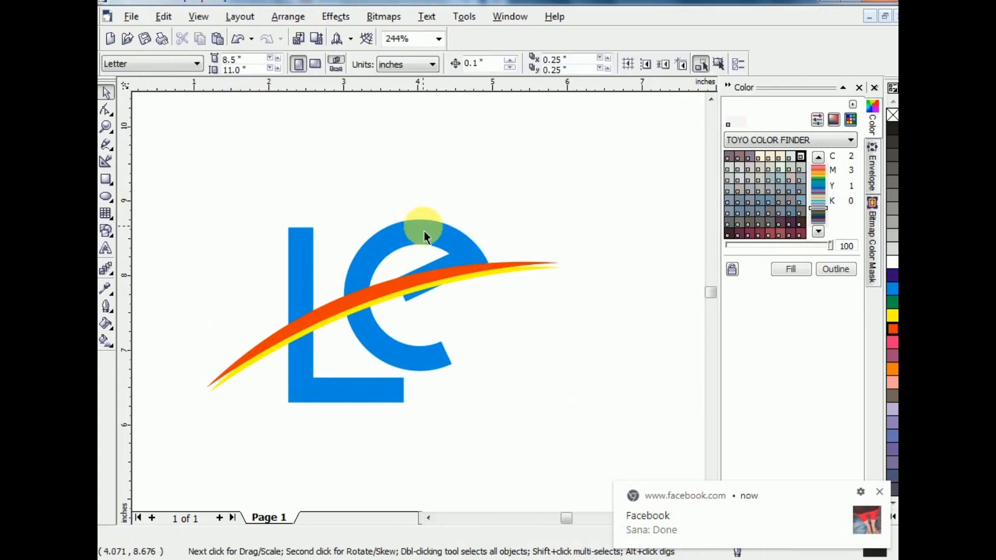
Combine the blue L and the blue e into one curve object.
{"action": "left_click", "coordinate": [425, 231]}
{"action": "left_click", "coordinate": [305, 237], "text": "shift"}
{"action": "key", "text": "ctrl+l"}
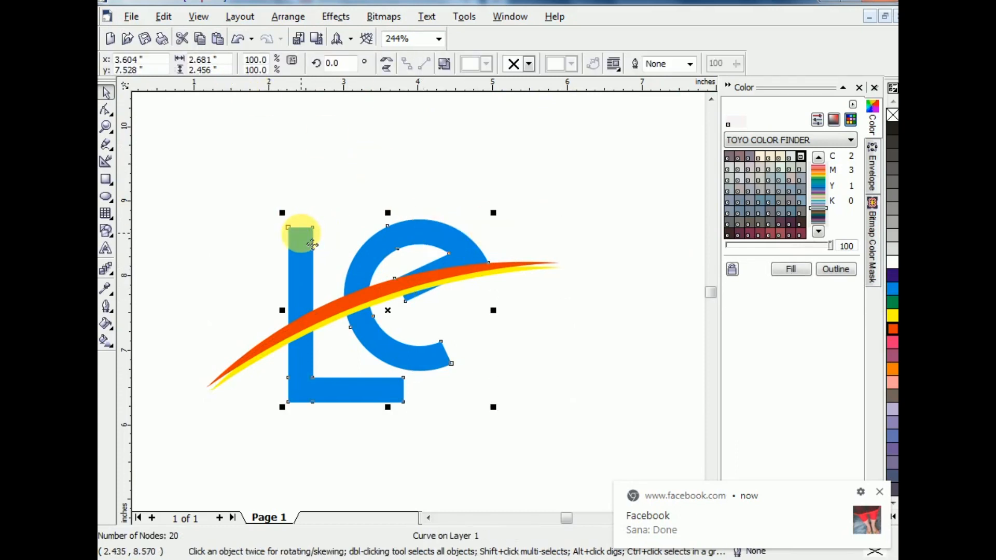
{"action": "left_click", "coordinate": [478, 201]}
Weld the orange-red swoosh to the combined blue LE shape.
{"action": "left_click", "coordinate": [466, 270]}
{"action": "left_click", "coordinate": [469, 245], "text": "shift"}
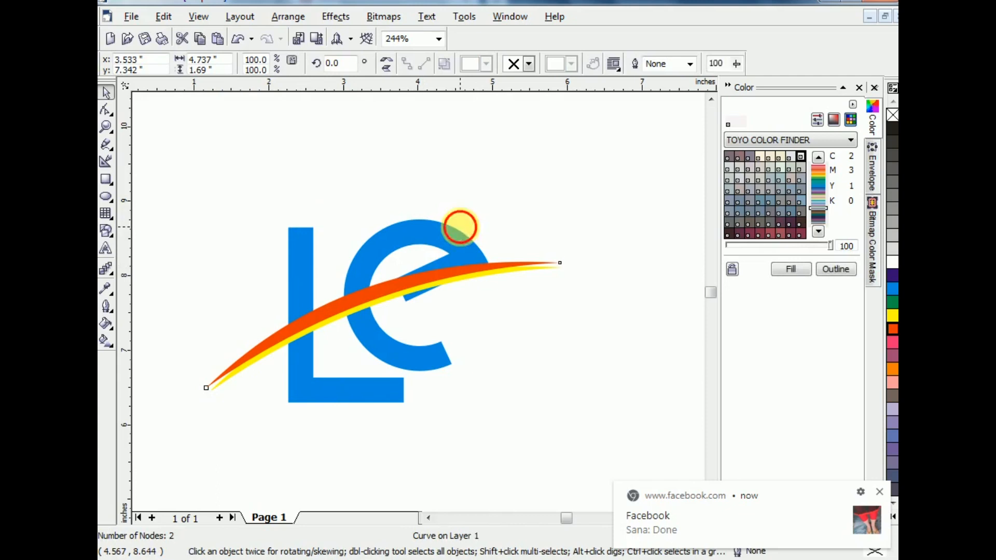
{"action": "left_click", "coordinate": [337, 16]}
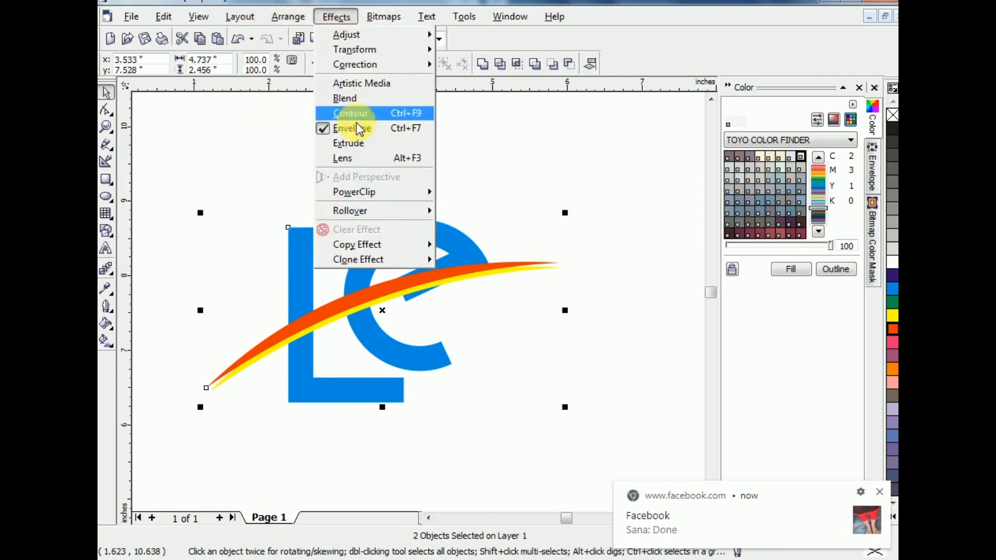
{"action": "left_click", "coordinate": [288, 17]}
{"action": "mouse_move", "coordinate": [332, 233]}
{"action": "left_click", "coordinate": [512, 238]}
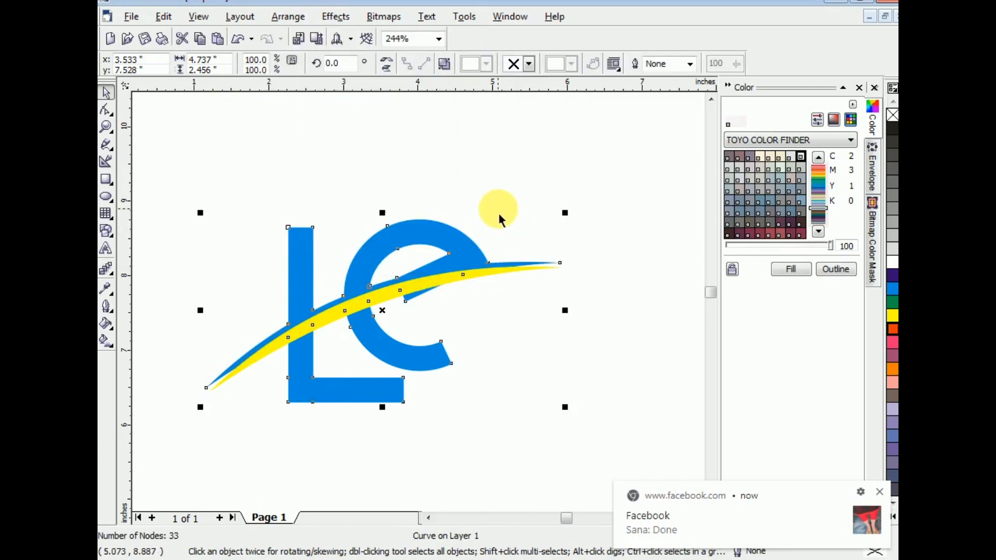
Switch to Notepad and replace the note with "and Weld".
{"action": "left_click", "coordinate": [413, 278]}
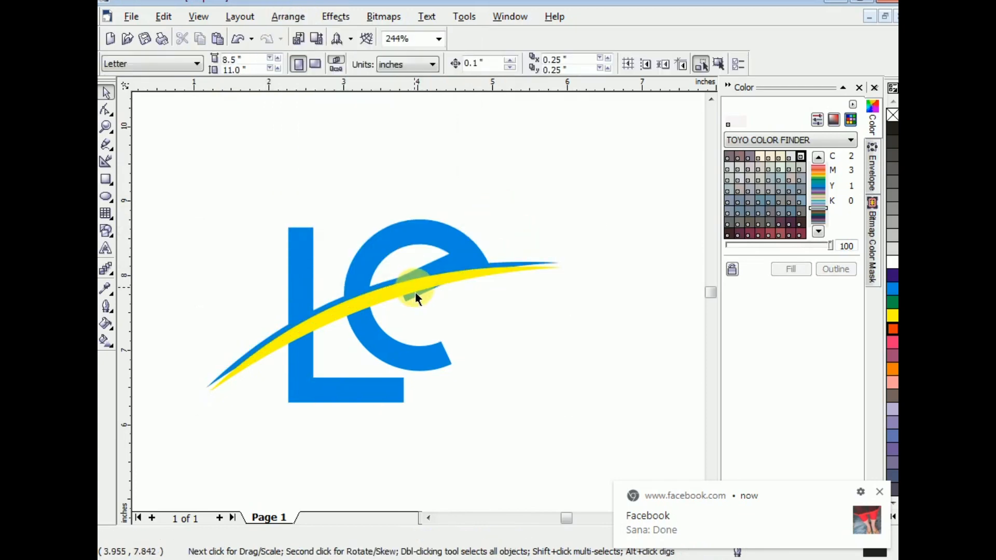
{"action": "left_click", "coordinate": [415, 294]}
{"action": "key", "text": "alt+Tab"}
{"action": "key", "text": "ctrl+a"}
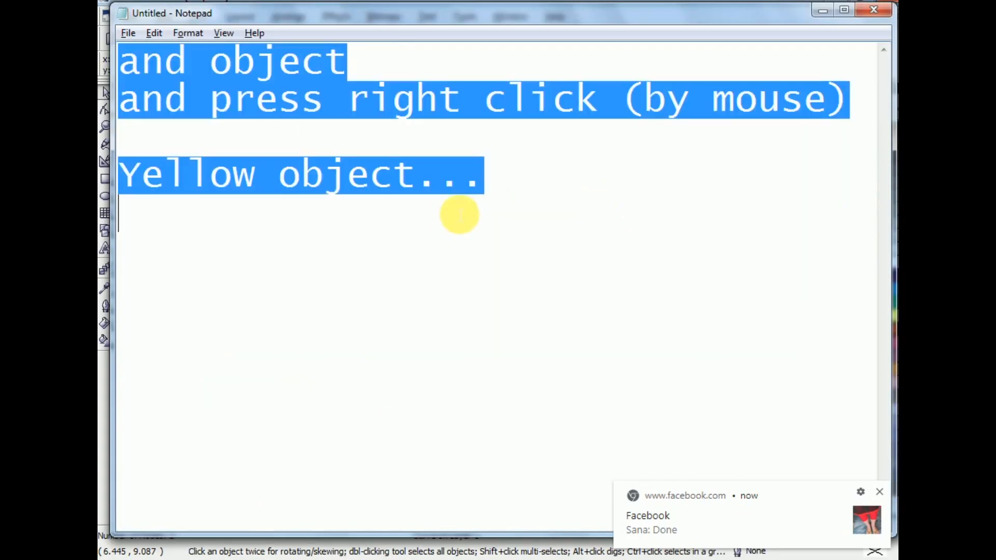
{"action": "type", "text": "and Weld"}
{"action": "key", "text": "alt+Tab"}
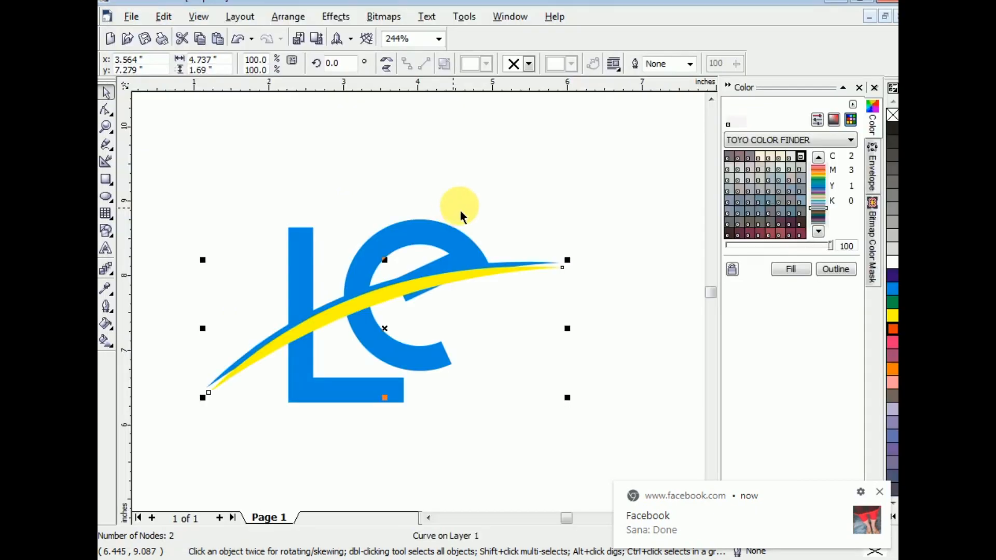
{"action": "left_click", "coordinate": [460, 213]}
{"action": "left_click", "coordinate": [430, 288]}
{"action": "left_click", "coordinate": [451, 234], "text": "shift"}
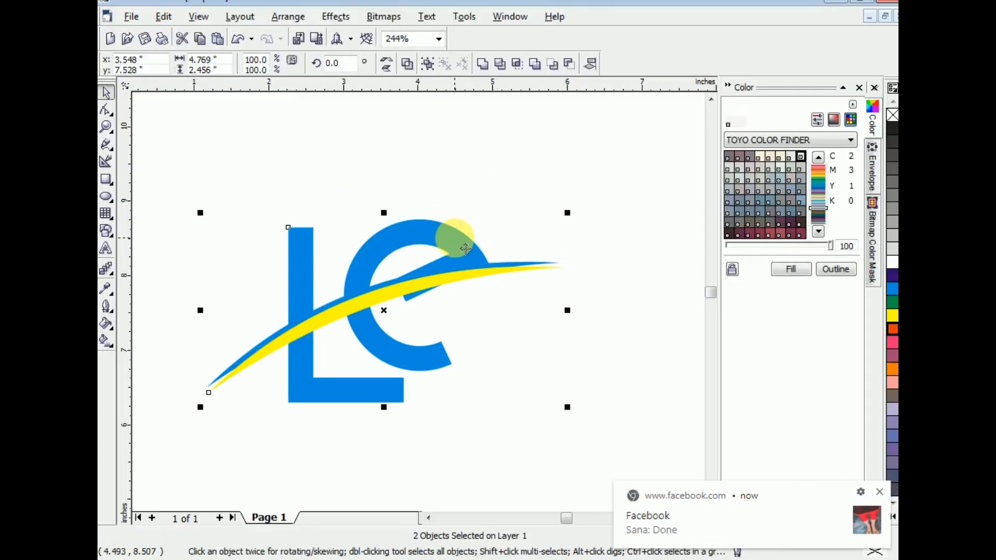
Replace the Notepad note with "NOW", "select 2nd object (Yellow and Logo)" and a last line about trimming.
{"action": "key", "text": "alt+Tab"}
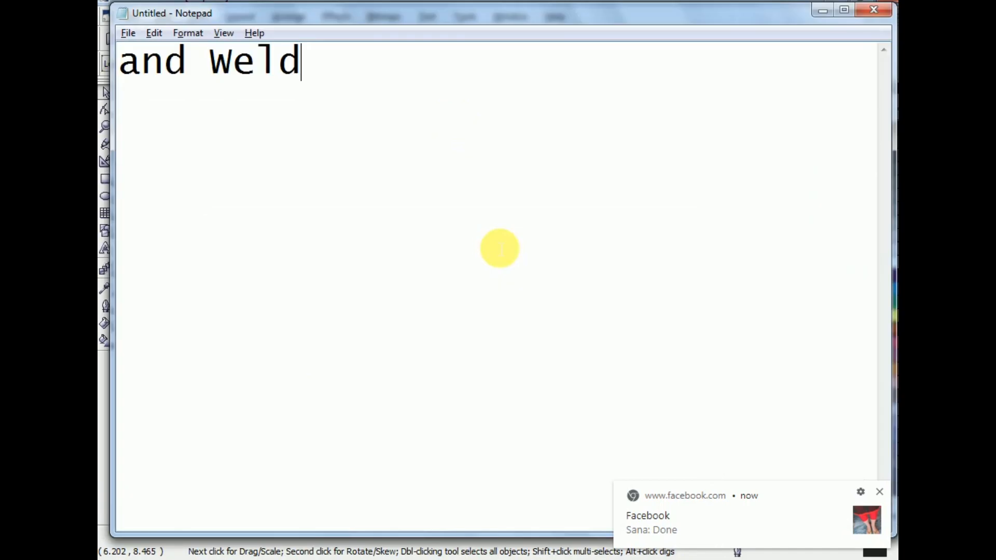
{"action": "key", "text": "ctrl+a"}
{"action": "type", "text": "NO"}
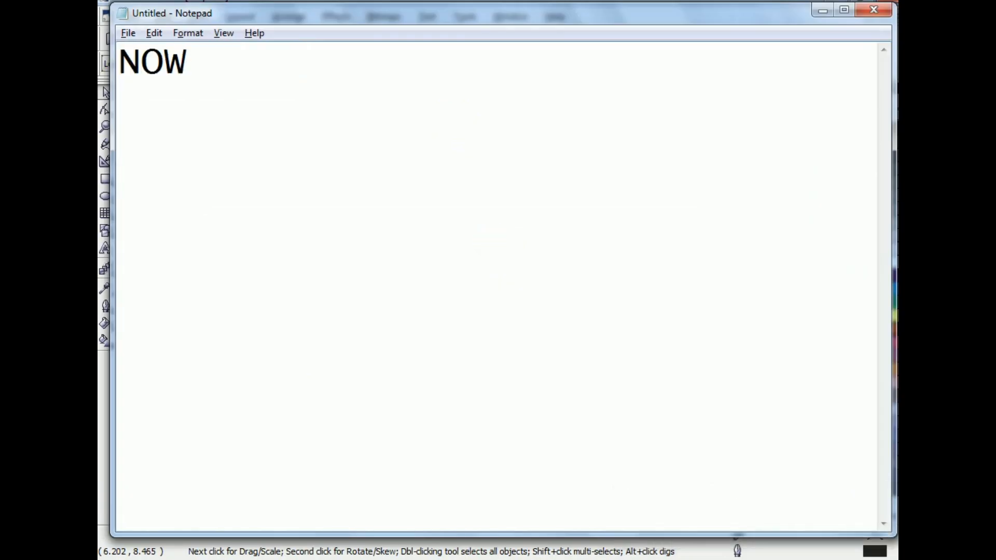
{"action": "type", "text": "nd object (Yelll"}
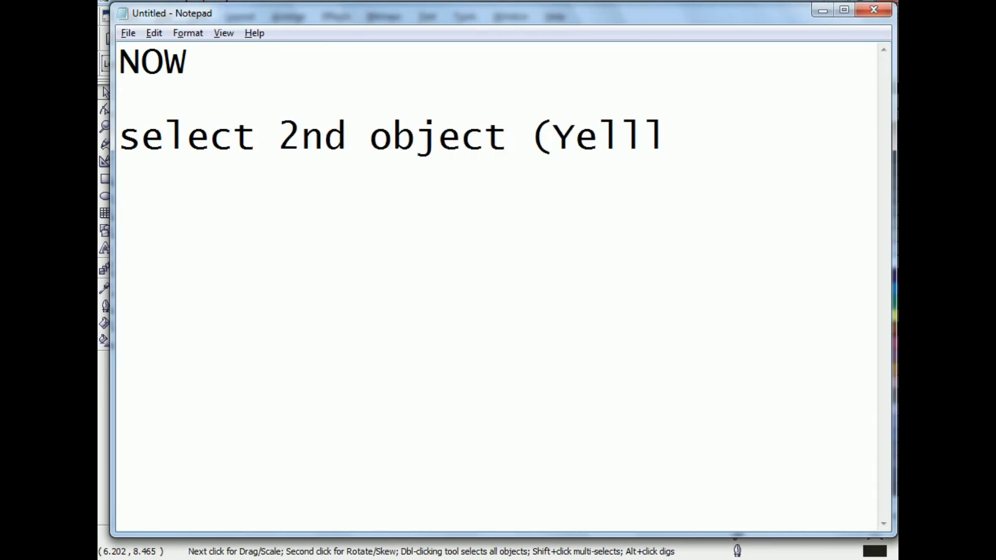
{"action": "key", "text": "BackSpace"}
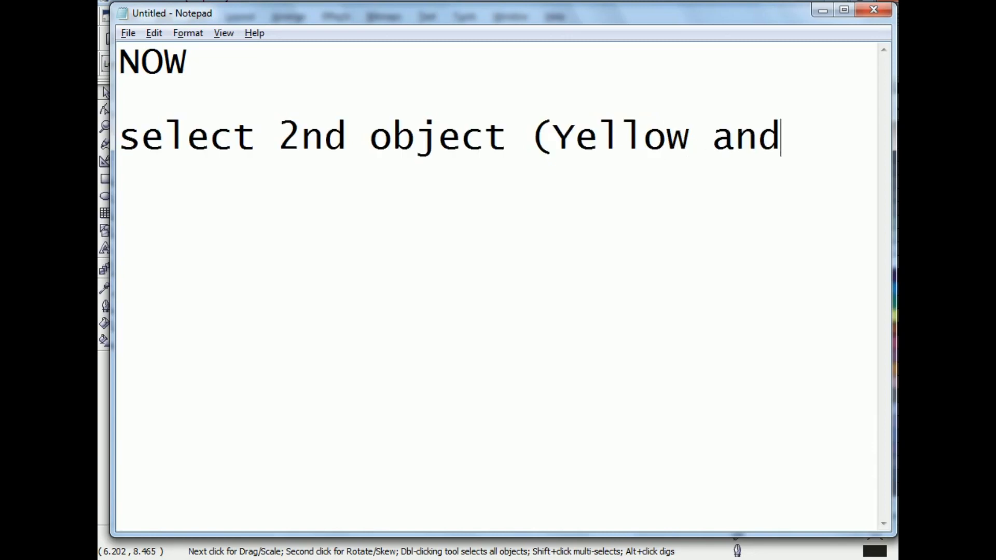
{"action": "type", "text": "go"}
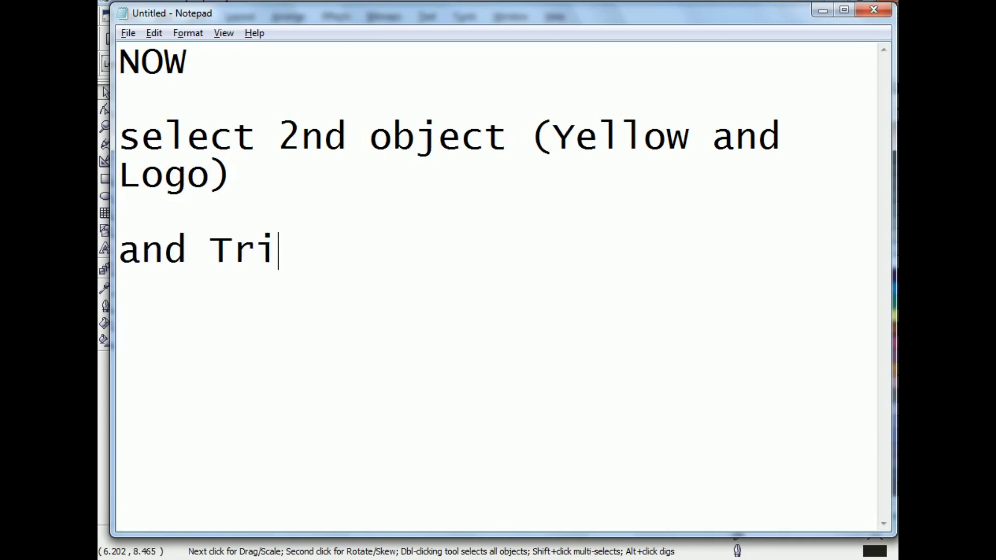
Switch back to CorelDRAW, trim the blue logo with the yellow swoosh, and delete the yellow swoosh.
{"action": "key", "text": "alt+Tab"}
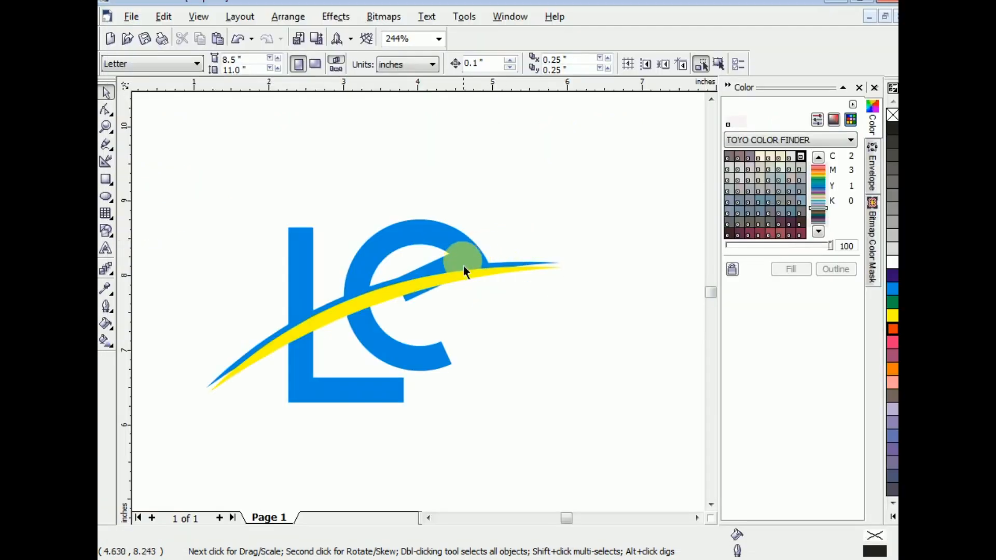
{"action": "left_click", "coordinate": [463, 281]}
{"action": "left_click", "coordinate": [451, 246], "text": "shift"}
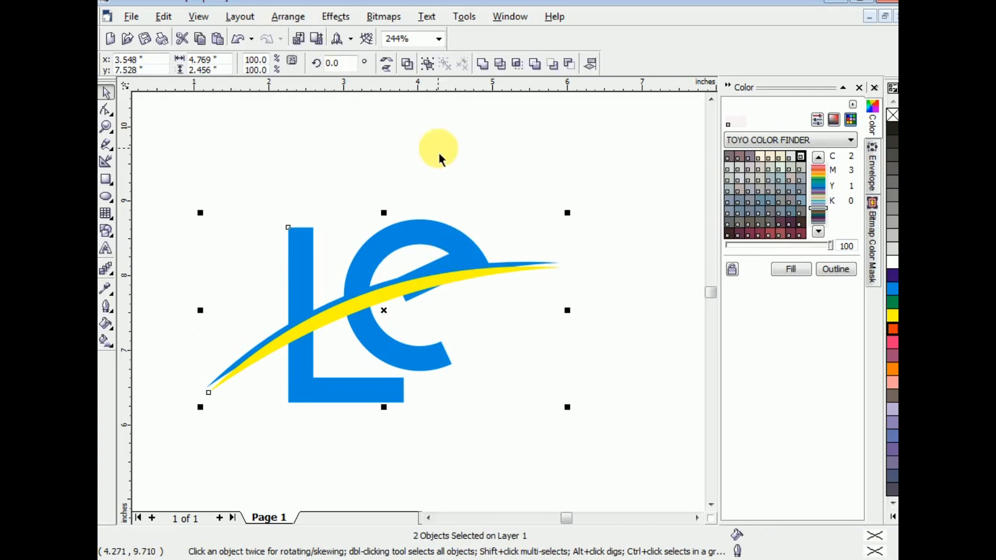
{"action": "left_click", "coordinate": [337, 16]}
{"action": "mouse_move", "coordinate": [288, 17]}
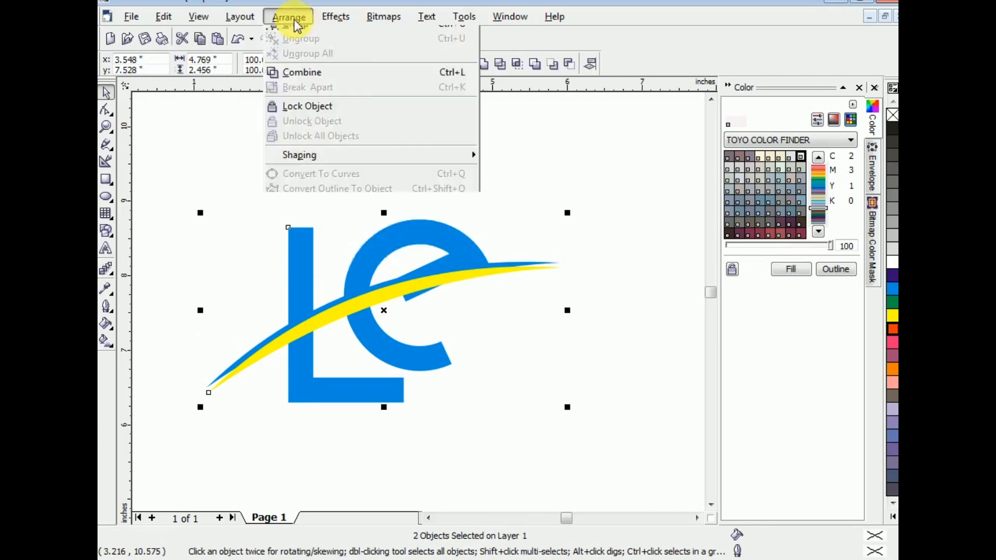
{"action": "mouse_move", "coordinate": [364, 234]}
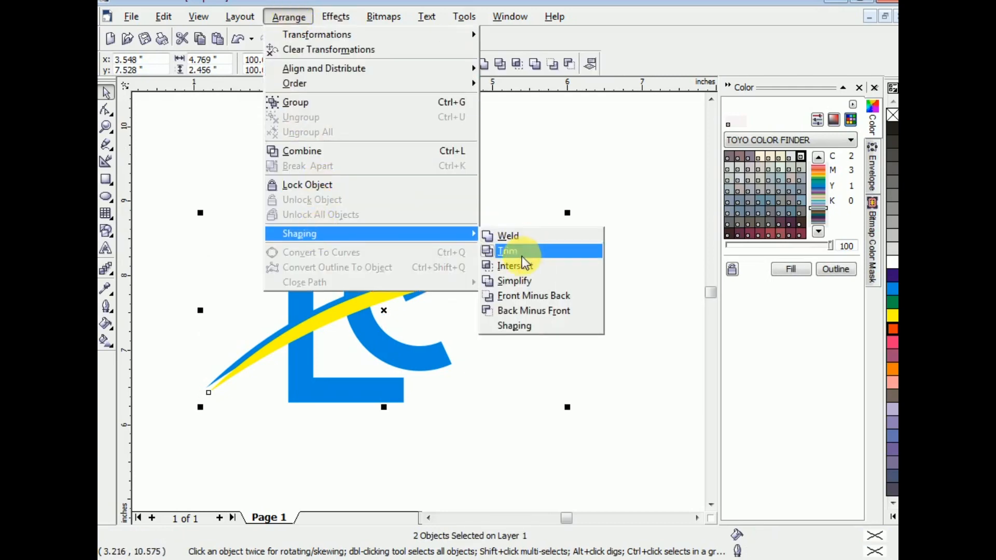
{"action": "left_click", "coordinate": [507, 251]}
{"action": "left_click", "coordinate": [522, 235]}
{"action": "left_click", "coordinate": [444, 281]}
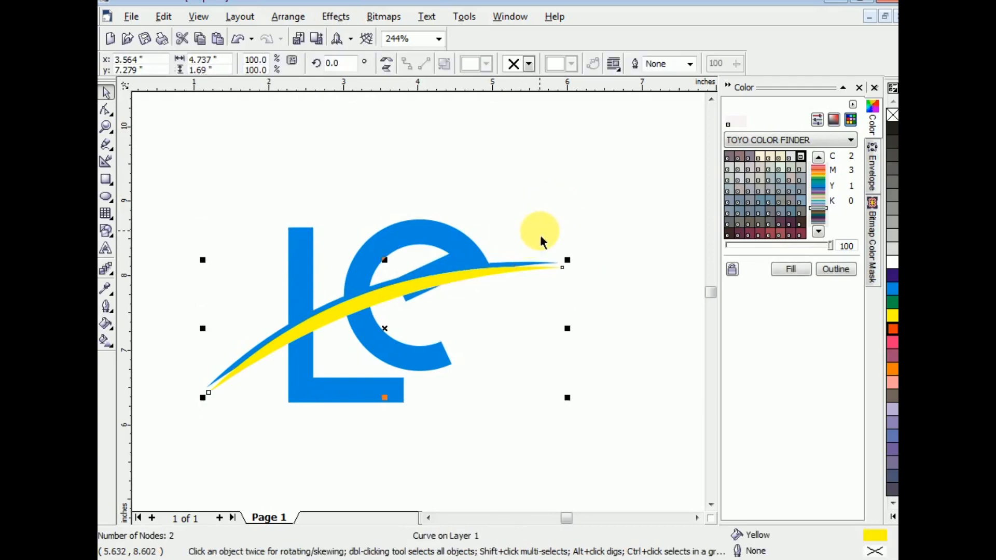
{"action": "key", "text": "Delete"}
Switch to Notepad and replace the note with a line about deleting the yellow object.
{"action": "key", "text": "alt+Tab"}
{"action": "key", "text": "ctrl+a"}
{"action": "type", "text": "and"}
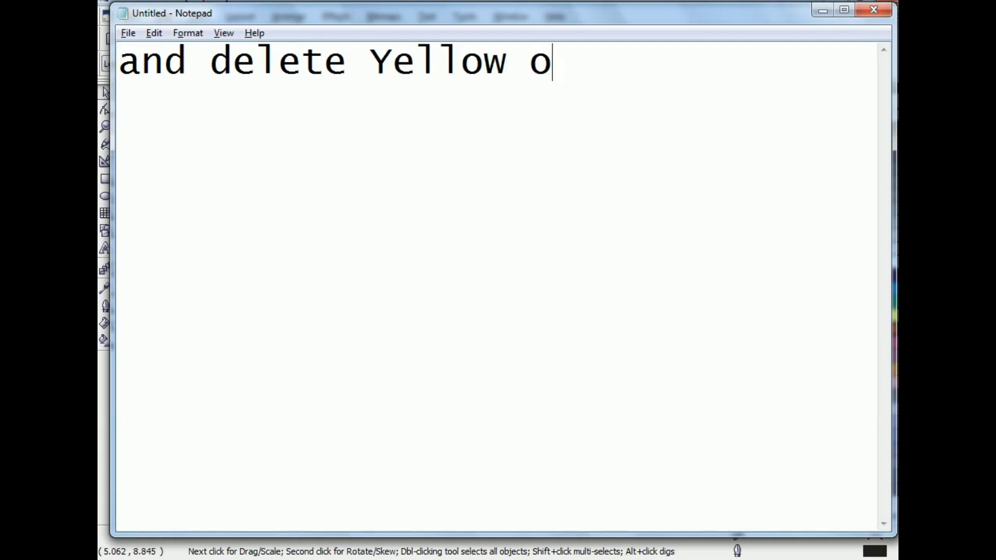
Switch back to CorelDRAW and convert the segments at all nodes of the trimmed logo to curves.
{"action": "key", "text": "alt+Tab"}
{"action": "left_click", "coordinate": [447, 238]}
{"action": "left_click", "coordinate": [508, 217]}
{"action": "left_click", "coordinate": [462, 262]}
{"action": "left_click", "coordinate": [518, 284]}
{"action": "left_click", "coordinate": [371, 249]}
{"action": "left_click", "coordinate": [106, 111]}
{"action": "left_click_drag", "start_coordinate": [200, 145], "coordinate": [585, 454]}
{"action": "left_click", "coordinate": [205, 64]}
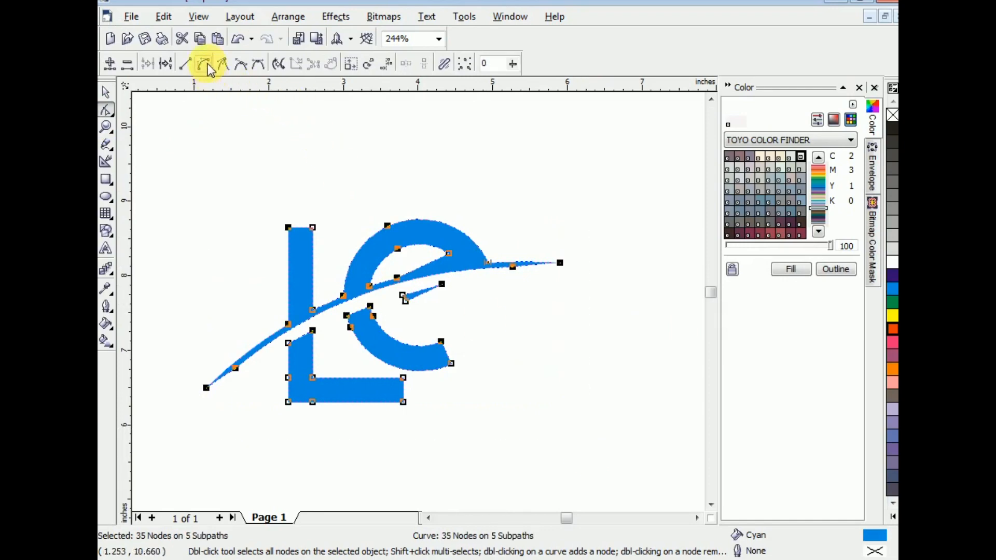
{"action": "key", "text": "space"}
{"action": "left_click", "coordinate": [468, 393]}
Round the upper outer corner of the L's foot by adding a top-edge node, removing the corner node and adjusting the curve handles.
{"action": "key", "text": "F2"}
{"action": "left_click_drag", "start_coordinate": [333, 325], "coordinate": [474, 428]}
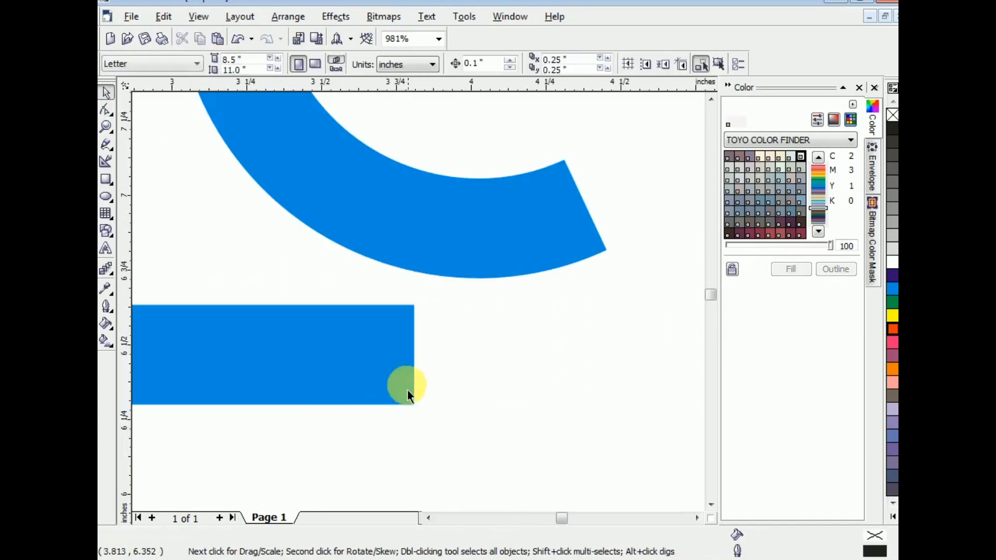
{"action": "left_click", "coordinate": [413, 375]}
{"action": "key", "text": "F10"}
{"action": "double_click", "coordinate": [315, 304]}
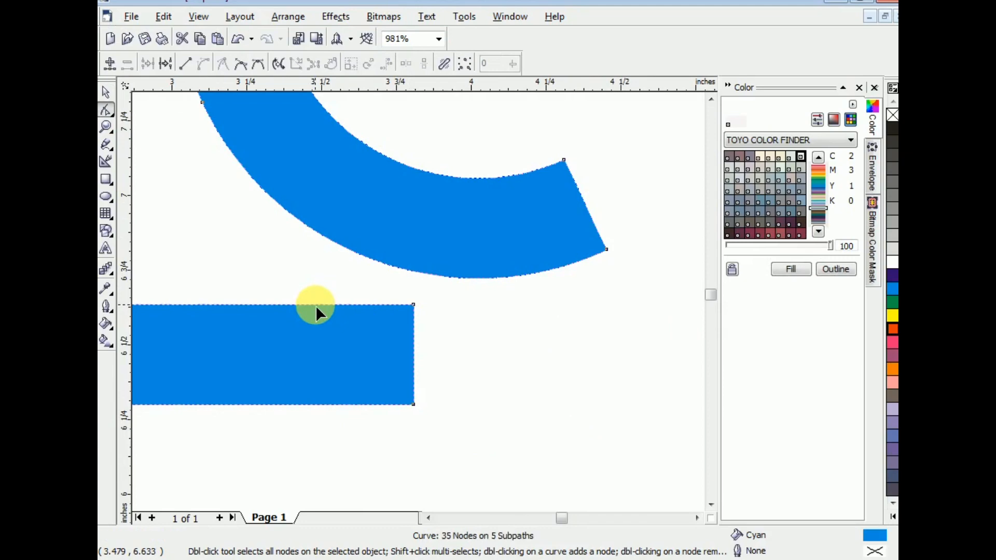
{"action": "left_click_drag", "start_coordinate": [456, 355], "coordinate": [455, 355]}
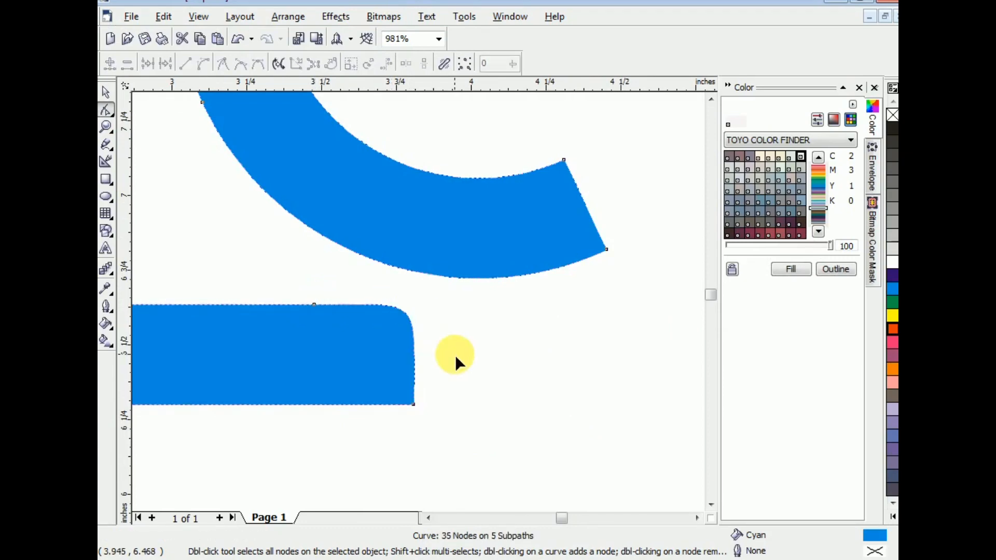
{"action": "left_click", "coordinate": [307, 316]}
{"action": "left_click_drag", "start_coordinate": [424, 305], "coordinate": [328, 310]}
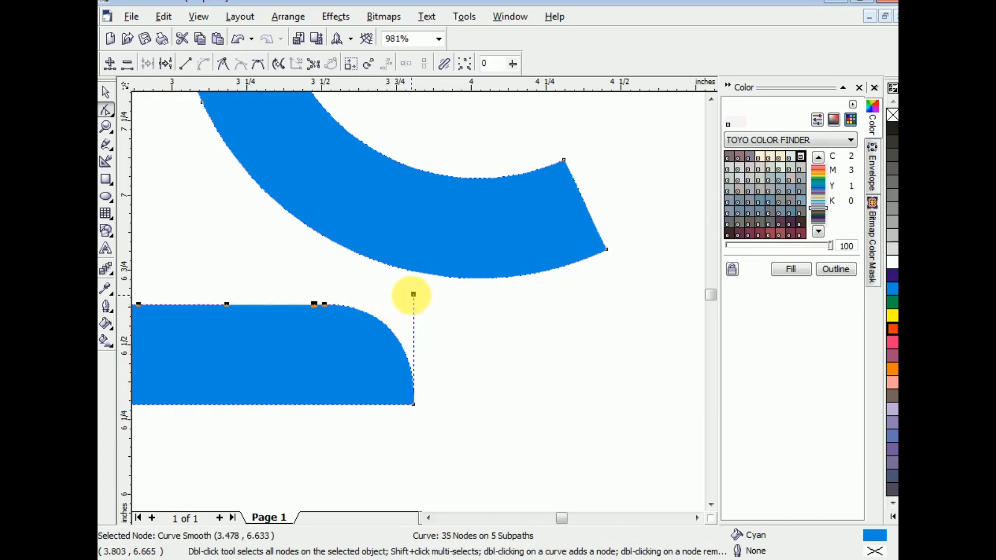
{"action": "mouse_move", "coordinate": [415, 295]}
{"action": "left_mouse_down"}
{"action": "mouse_move", "coordinate": [416, 349]}
{"action": "mouse_move", "coordinate": [413, 301]}
{"action": "left_mouse_up"}
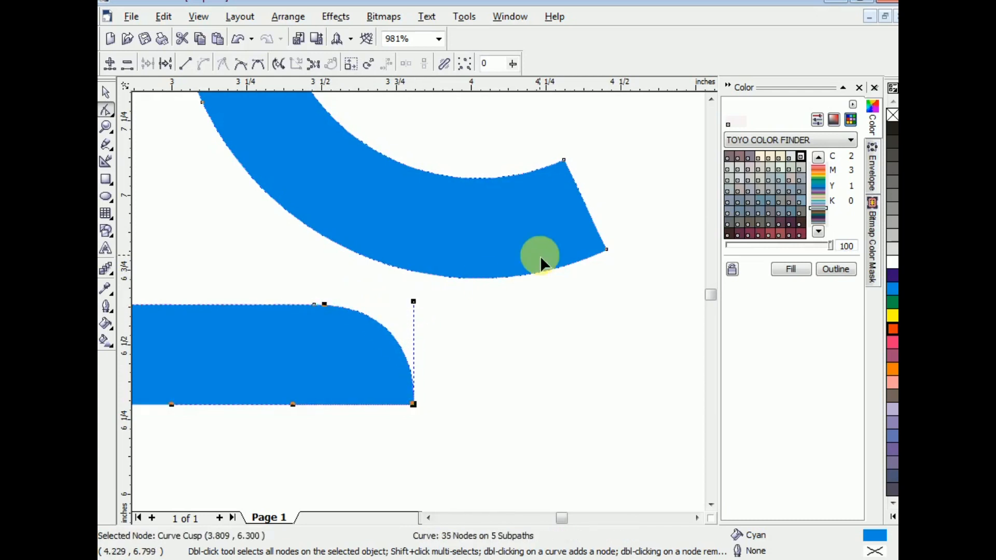
Add a node on the lower edge of the e's tail and delete its lower corner node to round the end.
{"action": "left_click", "coordinate": [564, 273]}
{"action": "double_click", "coordinate": [520, 276]}
{"action": "left_click_drag", "start_coordinate": [631, 285], "coordinate": [600, 204]}
{"action": "key", "text": "Delete"}
{"action": "left_click_drag", "start_coordinate": [511, 129], "coordinate": [580, 183]}
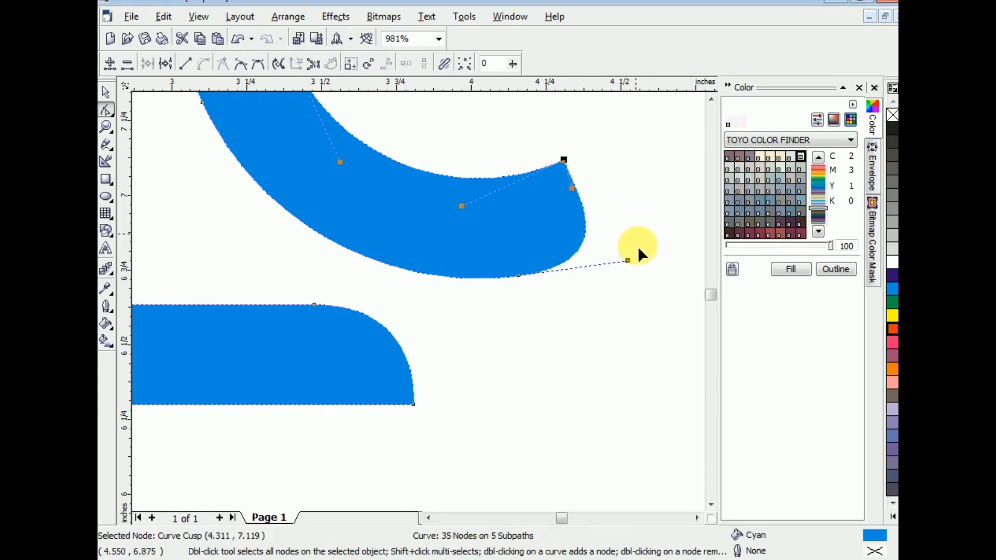
Make the new node on the e's tail a cusp and shorten its outer handle to tighten the rounded end.
{"action": "left_click_drag", "start_coordinate": [629, 260], "coordinate": [603, 267]}
{"action": "key", "text": "ctrl+z"}
{"action": "left_click", "coordinate": [542, 317]}
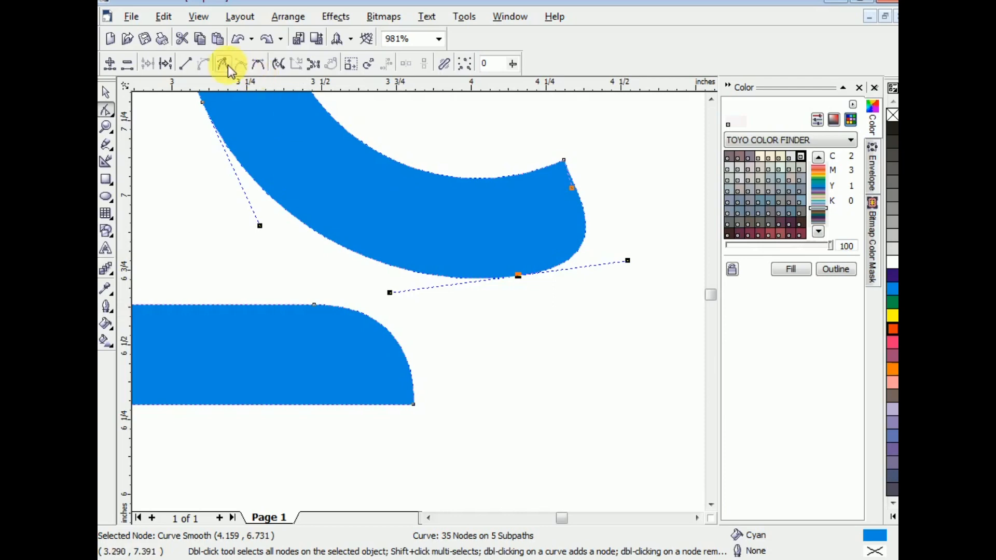
{"action": "left_click", "coordinate": [220, 68]}
{"action": "left_click_drag", "start_coordinate": [629, 260], "coordinate": [576, 263]}
{"action": "key", "text": "space"}
{"action": "left_click", "coordinate": [611, 244]}
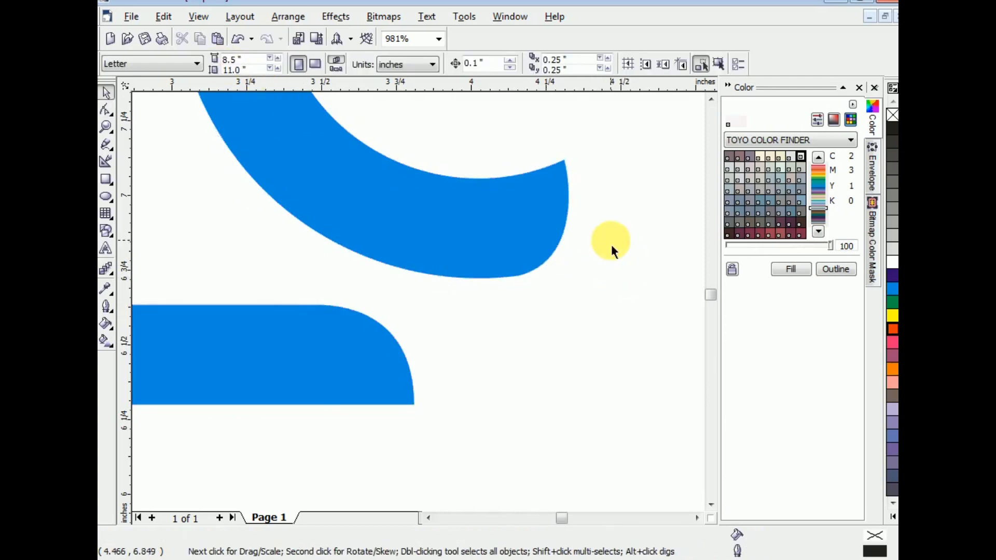
Smooth the e's rounded tail by adding a node farther back on its lower edge and deleting the cusp node.
{"action": "scroll", "coordinate": [611, 244], "scroll_direction": "down", "scroll_amount": 2}
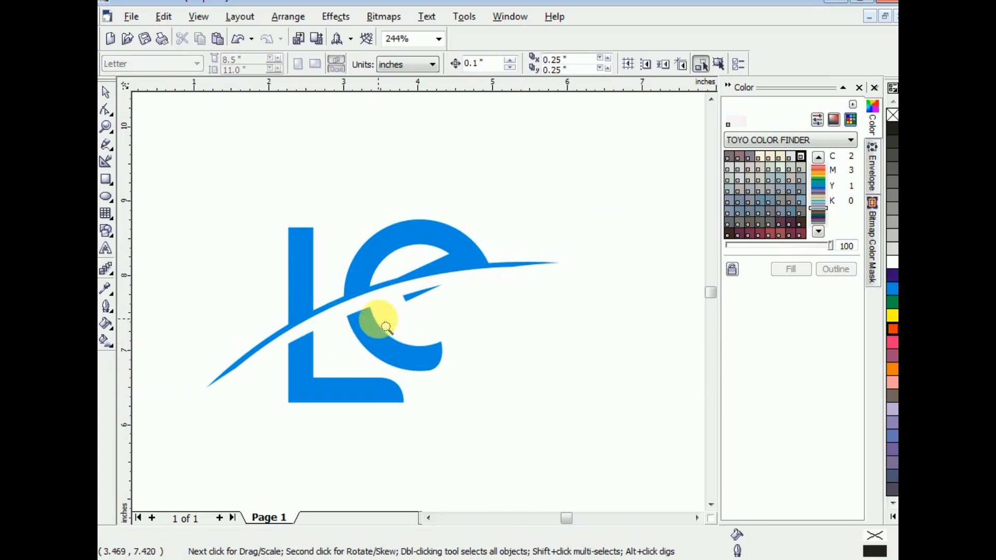
{"action": "scroll", "coordinate": [437, 367], "scroll_direction": "up", "scroll_amount": 4}
{"action": "left_click", "coordinate": [409, 374]}
{"action": "key", "text": "F10"}
{"action": "double_click", "coordinate": [325, 393]}
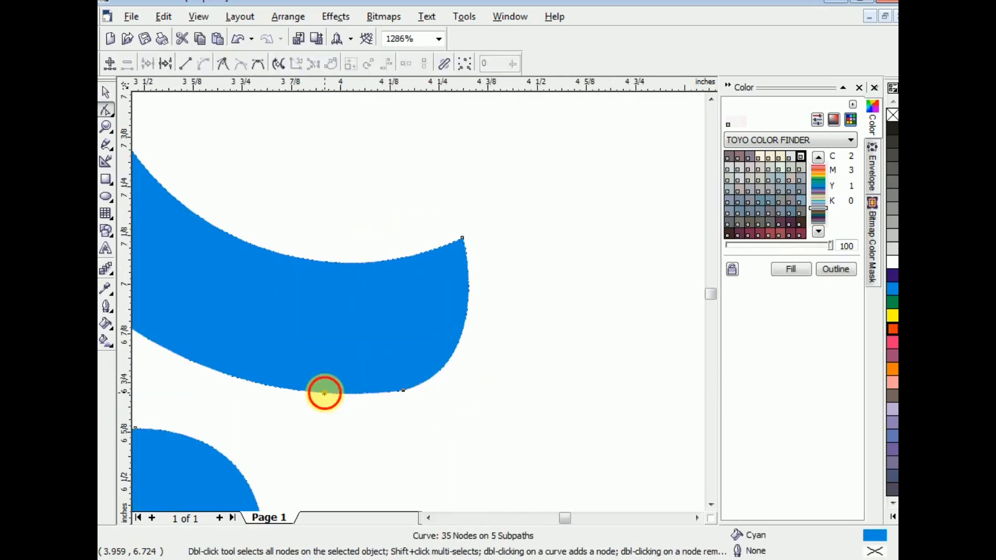
{"action": "left_click_drag", "start_coordinate": [438, 432], "coordinate": [381, 368]}
{"action": "key", "text": "Delete"}
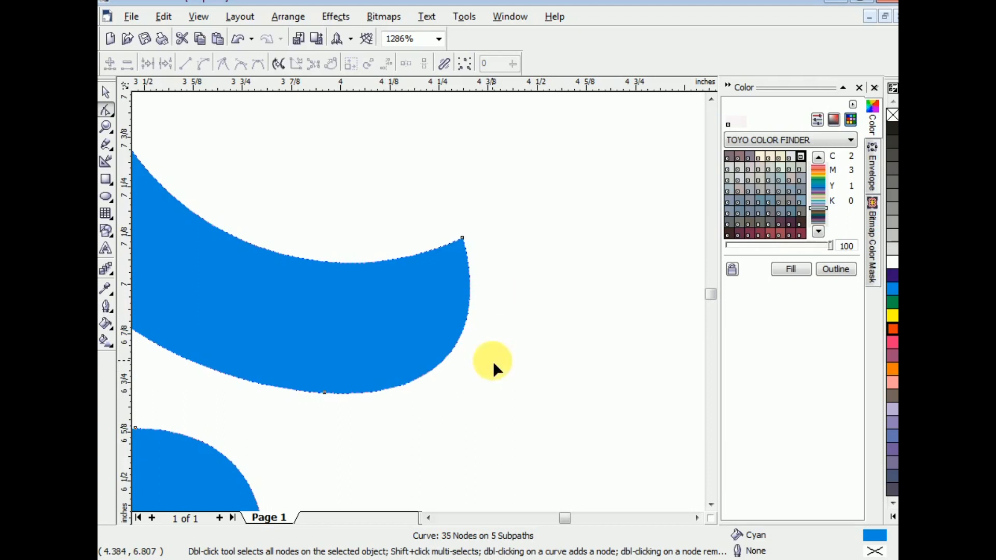
{"action": "key", "text": "space"}
{"action": "scroll", "coordinate": [493, 254], "scroll_direction": "down", "scroll_amount": 4}
{"action": "left_click", "coordinate": [427, 200]}
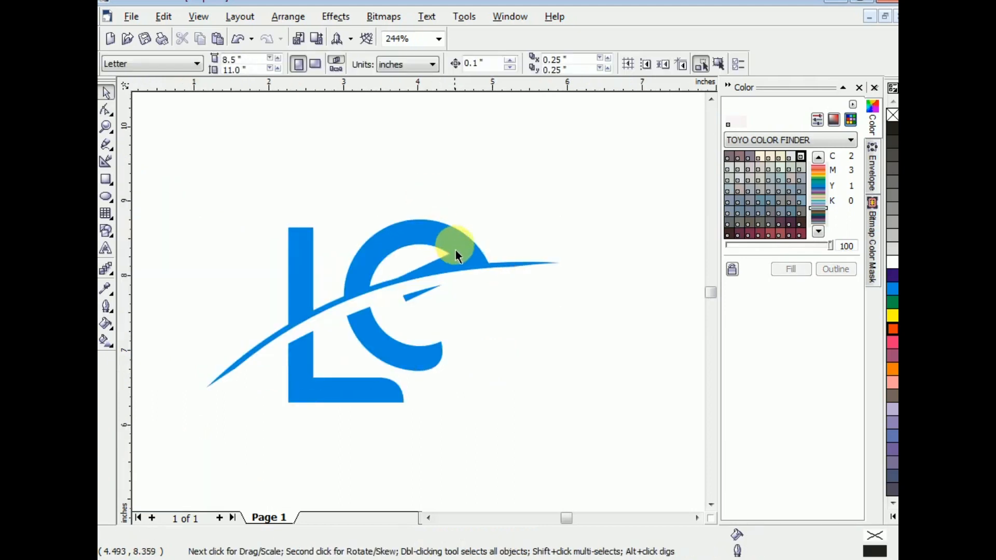
Round the upper outer corner of the L's stem by adding an outer-edge node, deleting the corner node and adjusting the curve handle.
{"action": "left_click_drag", "start_coordinate": [269, 205], "coordinate": [350, 310]}
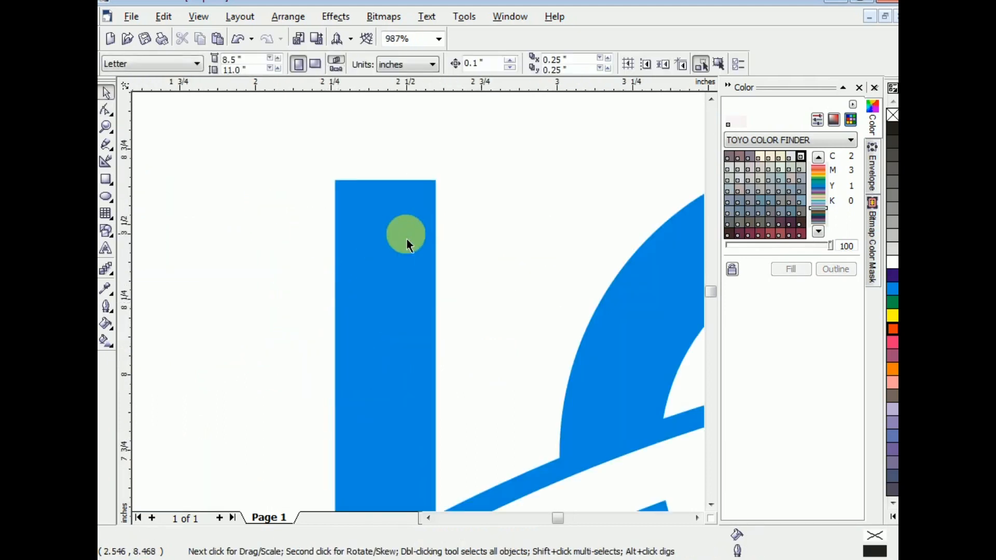
{"action": "left_click", "coordinate": [407, 239]}
{"action": "key", "text": "space"}
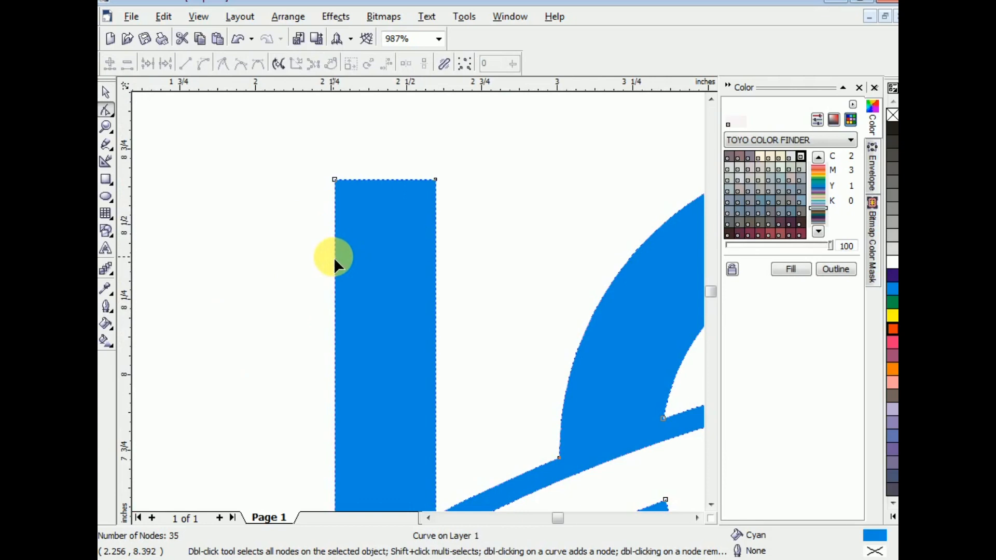
{"action": "double_click", "coordinate": [335, 257]}
{"action": "left_click_drag", "start_coordinate": [322, 169], "coordinate": [386, 210]}
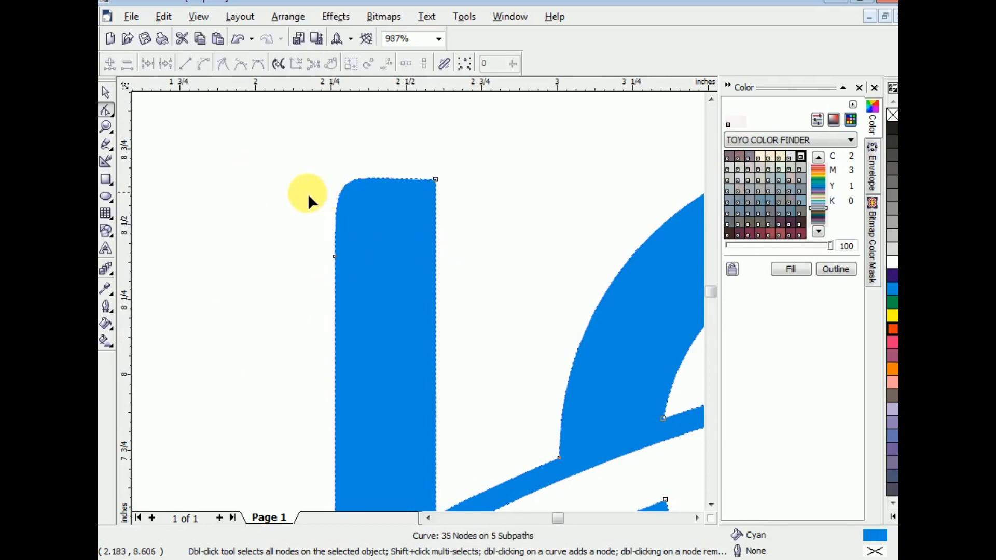
{"action": "key", "text": "Delete"}
{"action": "left_click_drag", "start_coordinate": [335, 161], "coordinate": [372, 180]}
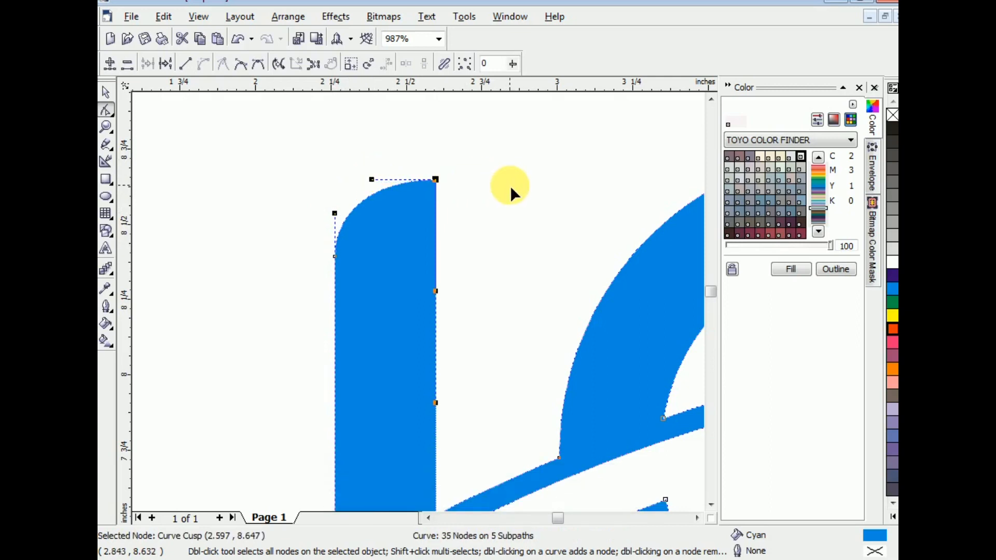
{"action": "key", "text": "space"}
{"action": "key", "text": "F3"}
{"action": "key", "text": "F3"}
{"action": "left_click", "coordinate": [487, 215]}
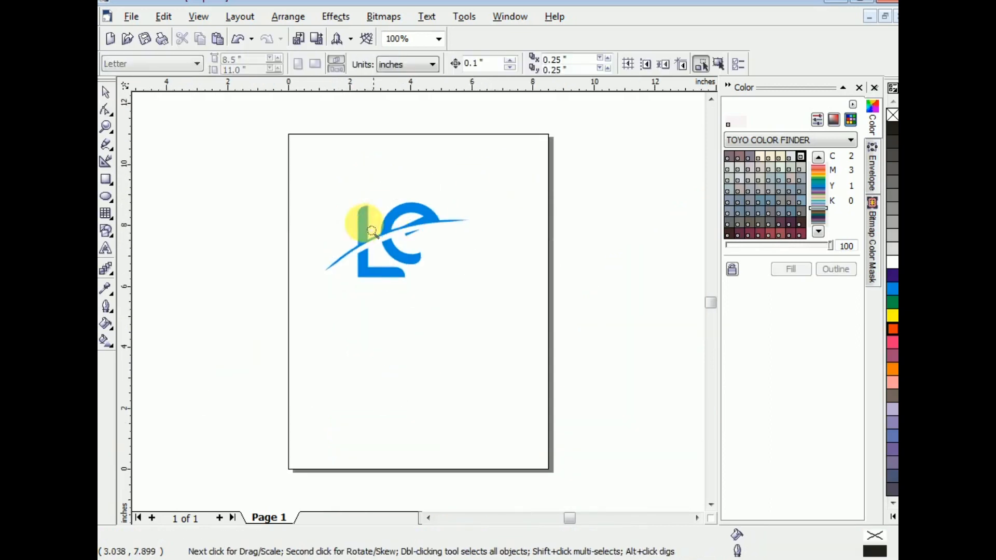
Smooth the kink under the swoosh's right end by adding a lower-edge node closer to the e and deleting the kink node.
{"action": "left_click_drag", "start_coordinate": [303, 171], "coordinate": [490, 310]}
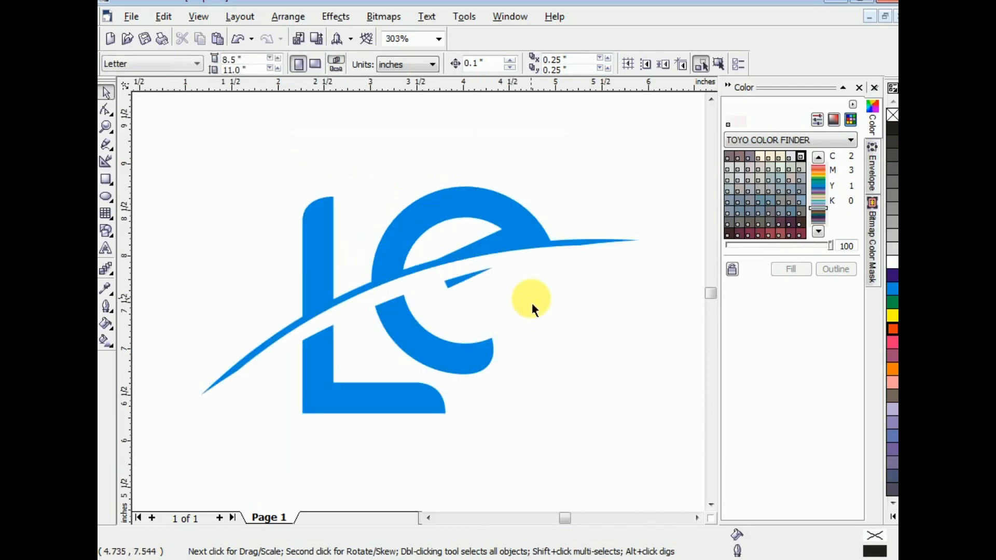
{"action": "left_click", "coordinate": [468, 257]}
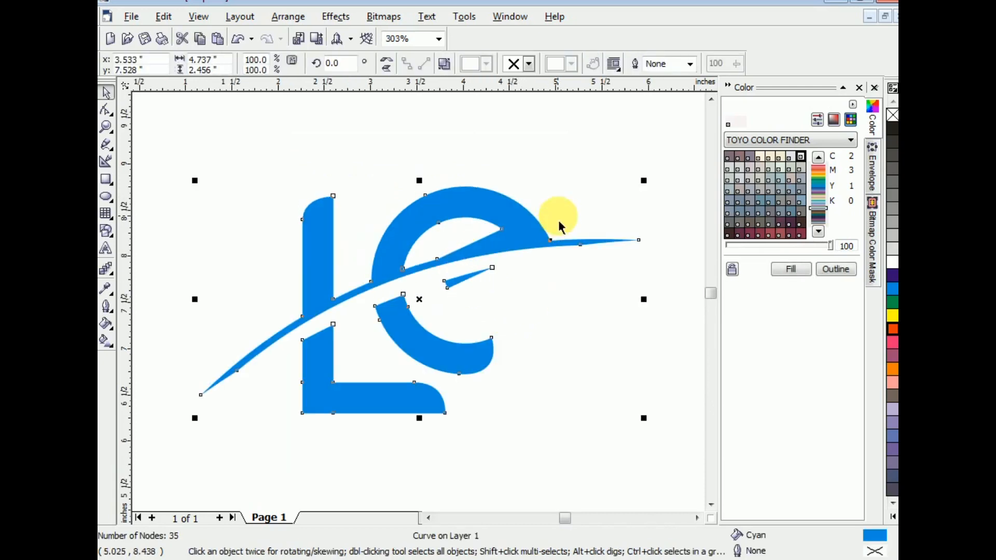
{"action": "key", "text": "F4"}
{"action": "scroll", "coordinate": [559, 223], "scroll_direction": "down", "scroll_amount": 1}
{"action": "left_click", "coordinate": [590, 274]}
{"action": "key", "text": "F2"}
{"action": "left_click_drag", "start_coordinate": [282, 162], "coordinate": [636, 328]}
{"action": "left_click", "coordinate": [634, 266]}
{"action": "key", "text": "F2"}
{"action": "left_click_drag", "start_coordinate": [571, 242], "coordinate": [665, 310]}
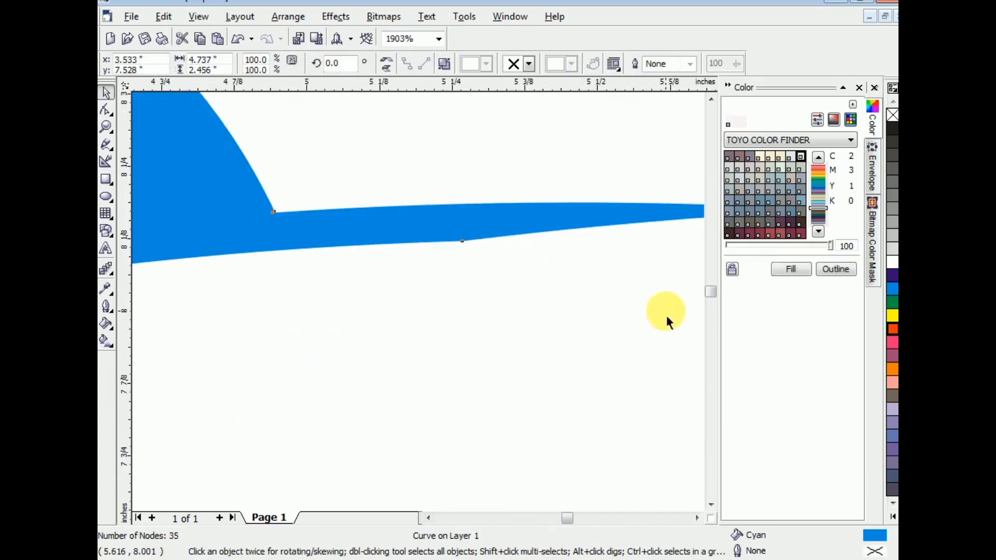
{"action": "key", "text": "F10"}
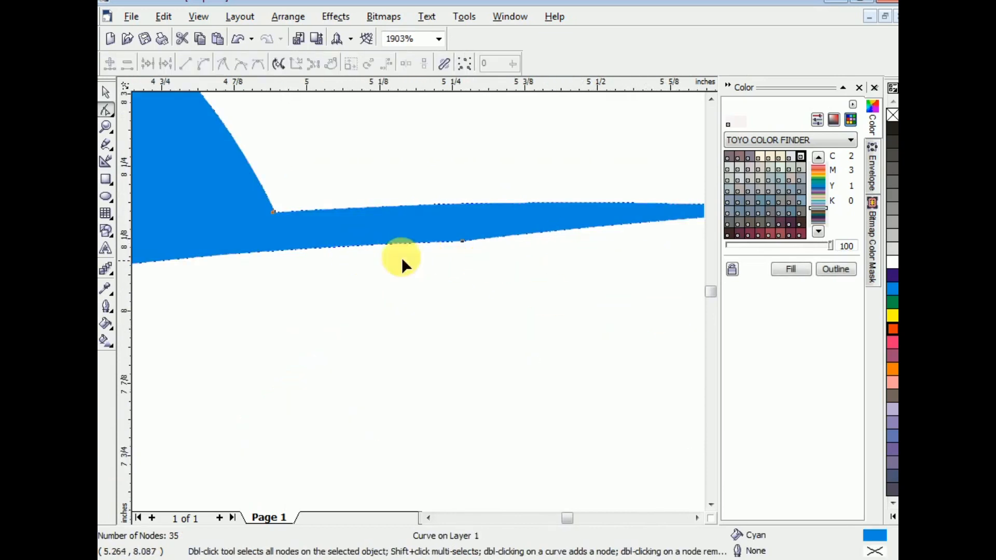
{"action": "double_click", "coordinate": [273, 249]}
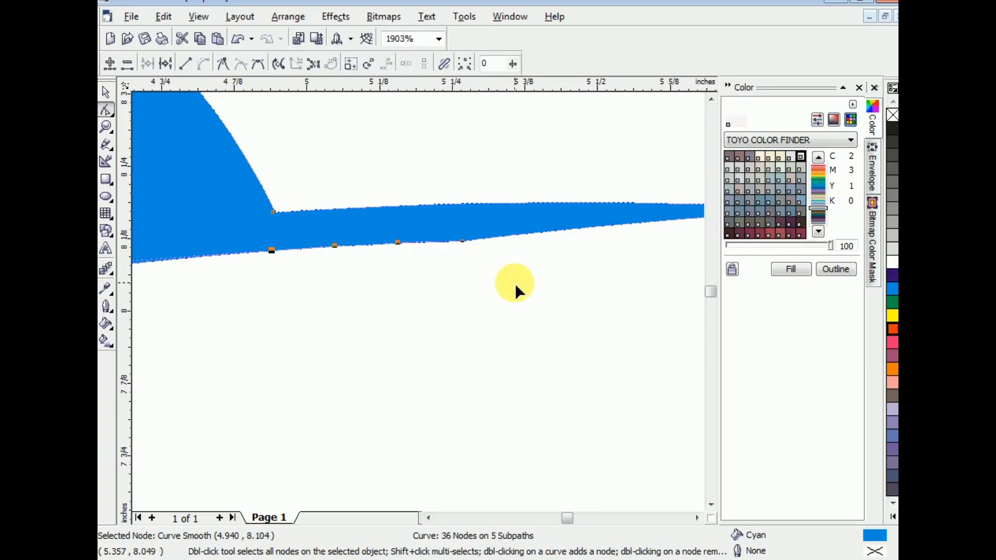
{"action": "double_click", "coordinate": [462, 241]}
{"action": "key", "text": "space"}
{"action": "left_click", "coordinate": [491, 311]}
{"action": "key", "text": "F3"}
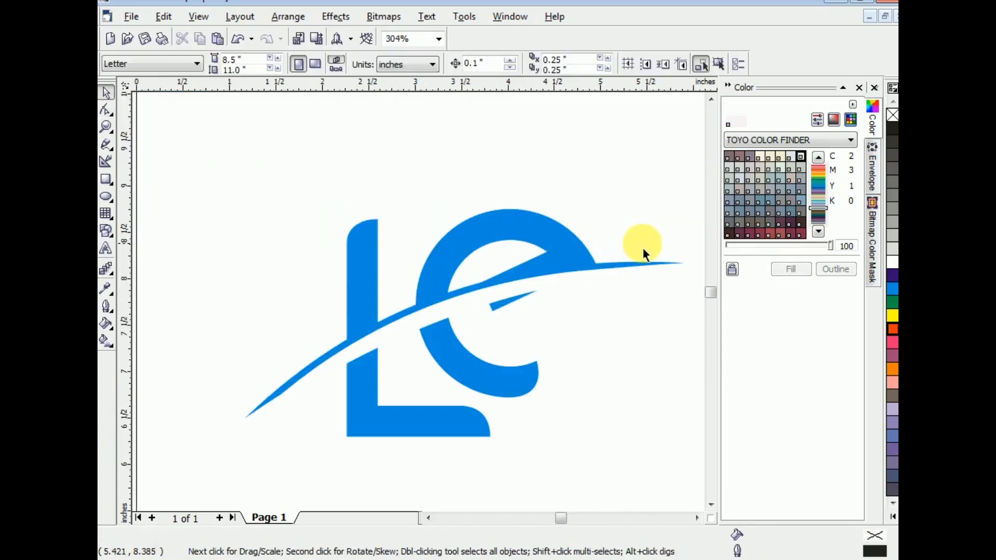
Straighten the underside of the swoosh's left tip by adding a node farther up its lower edge and deleting the kink node.
{"action": "key", "text": "F3"}
{"action": "key", "text": "F2"}
{"action": "left_click_drag", "start_coordinate": [348, 269], "coordinate": [452, 331]}
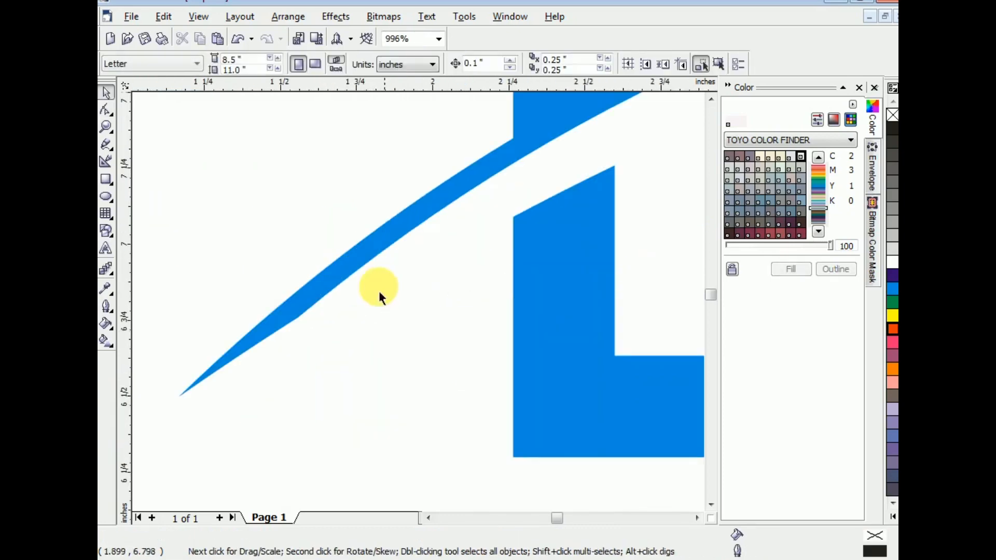
{"action": "key", "text": "F10"}
{"action": "left_click", "coordinate": [380, 261]}
{"action": "double_click", "coordinate": [396, 240]}
{"action": "left_click_drag", "start_coordinate": [394, 371], "coordinate": [254, 311]}
{"action": "key", "text": "Delete"}
{"action": "key", "text": "space"}
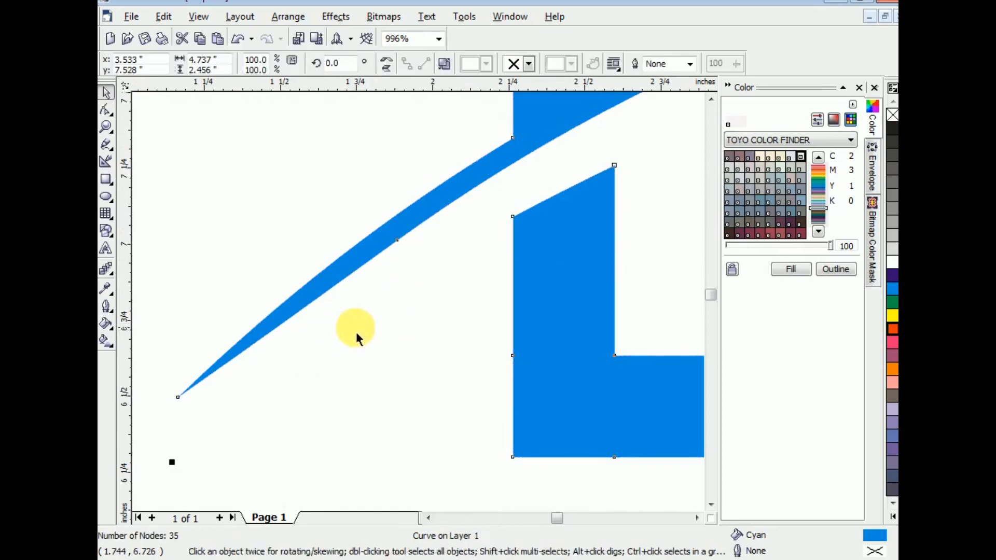
{"action": "left_click", "coordinate": [357, 331]}
Delete the nodes of the leftover triangular sliver below the swoosh inside the e to remove that fragment.
{"action": "key", "text": "F3"}
{"action": "key", "text": "F2"}
{"action": "left_click_drag", "start_coordinate": [339, 179], "coordinate": [591, 341]}
{"action": "key", "text": "F10"}
{"action": "left_click", "coordinate": [534, 259]}
{"action": "left_click_drag", "start_coordinate": [565, 240], "coordinate": [631, 295]}
{"action": "key", "text": "Delete"}
{"action": "left_click_drag", "start_coordinate": [492, 251], "coordinate": [535, 278]}
{"action": "key", "text": "Delete"}
{"action": "key", "text": "space"}
{"action": "left_click", "coordinate": [561, 311]}
{"action": "key", "text": "F3"}
{"action": "key", "text": "F3"}
Try to break the combined LE logo curve apart into separate objects, and undo it.
{"action": "key", "text": "F2"}
{"action": "left_click_drag", "start_coordinate": [389, 205], "coordinate": [634, 345]}
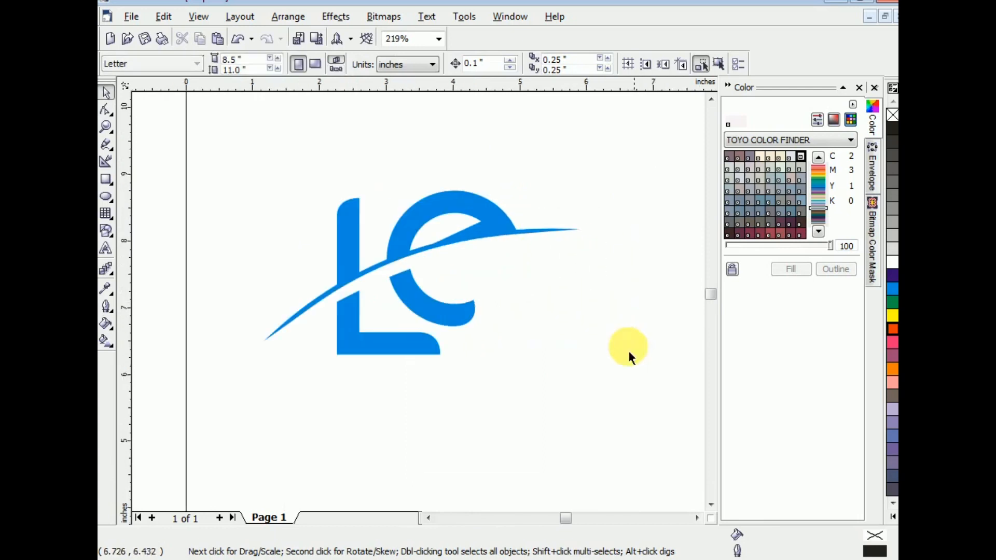
{"action": "left_click", "coordinate": [469, 320]}
{"action": "left_click", "coordinate": [538, 265]}
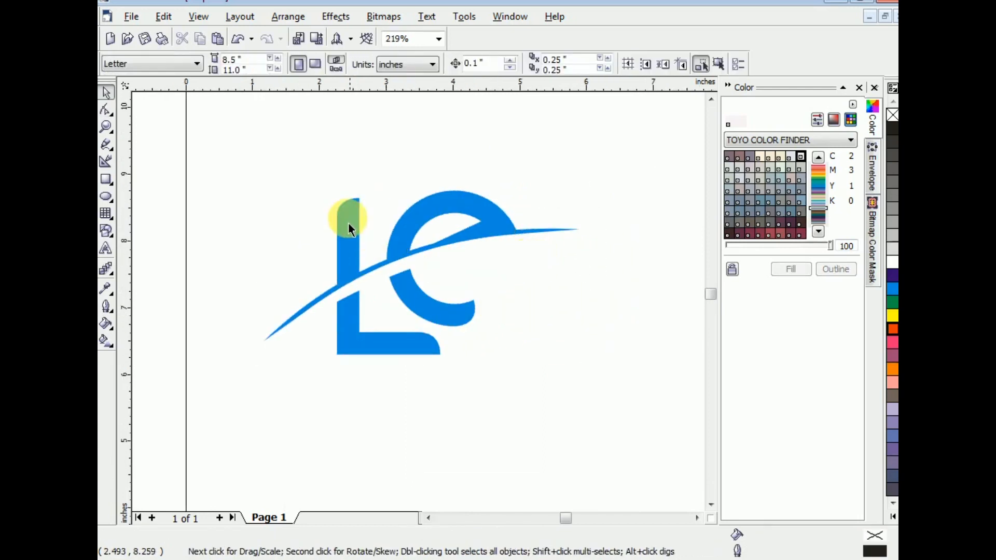
{"action": "key", "text": "F2"}
{"action": "left_click_drag", "start_coordinate": [246, 163], "coordinate": [575, 394]}
{"action": "left_click", "coordinate": [445, 361]}
{"action": "key", "text": "ctrl+k"}
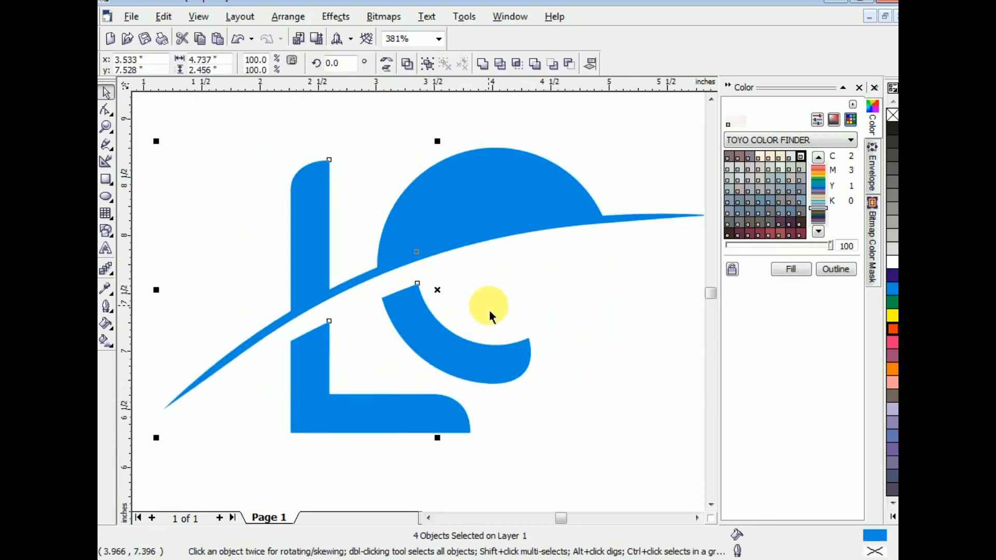
{"action": "key", "text": "ctrl+z"}
{"action": "left_click", "coordinate": [524, 289]}
Fill the whole LE logo curve with the palette's Red colour.
{"action": "left_click", "coordinate": [464, 193]}
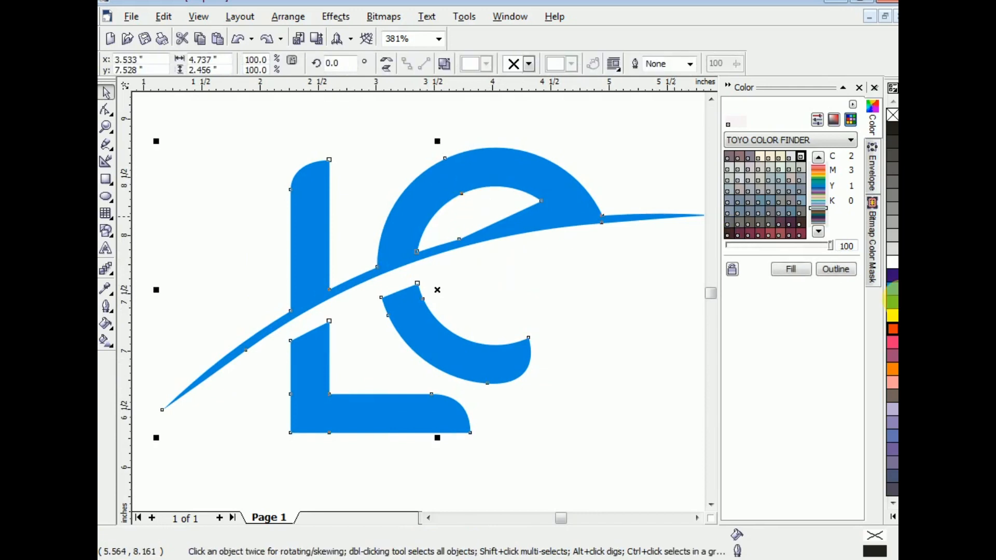
{"action": "left_click", "coordinate": [892, 330]}
{"action": "left_click", "coordinate": [574, 281]}
{"action": "scroll", "coordinate": [575, 281], "scroll_direction": "down", "scroll_amount": 2}
{"action": "scroll", "coordinate": [486, 242], "scroll_direction": "down", "scroll_amount": 3}
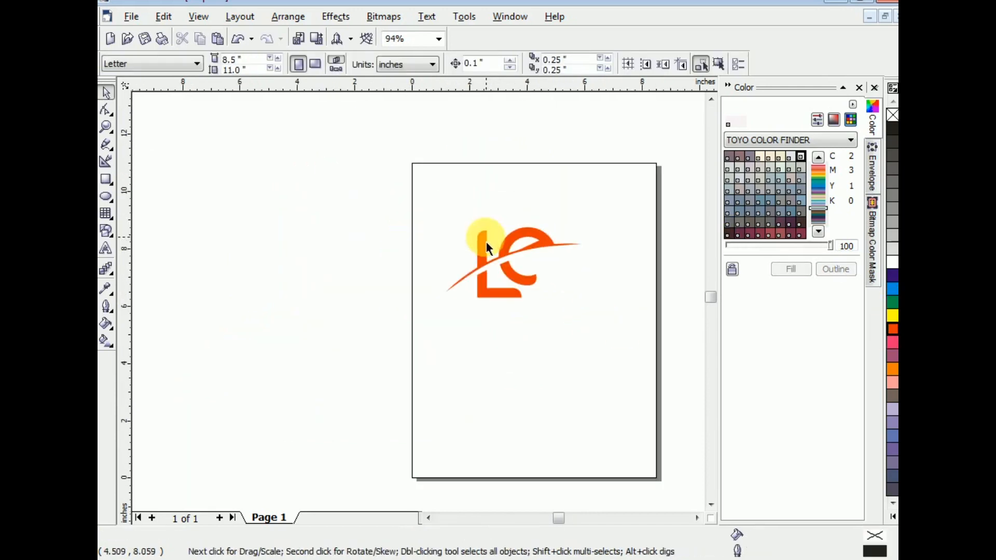
Draw a circle about 4.67 inches in diameter over the logo and convert it to curves.
{"action": "left_click_drag", "start_coordinate": [362, 189], "coordinate": [643, 348]}
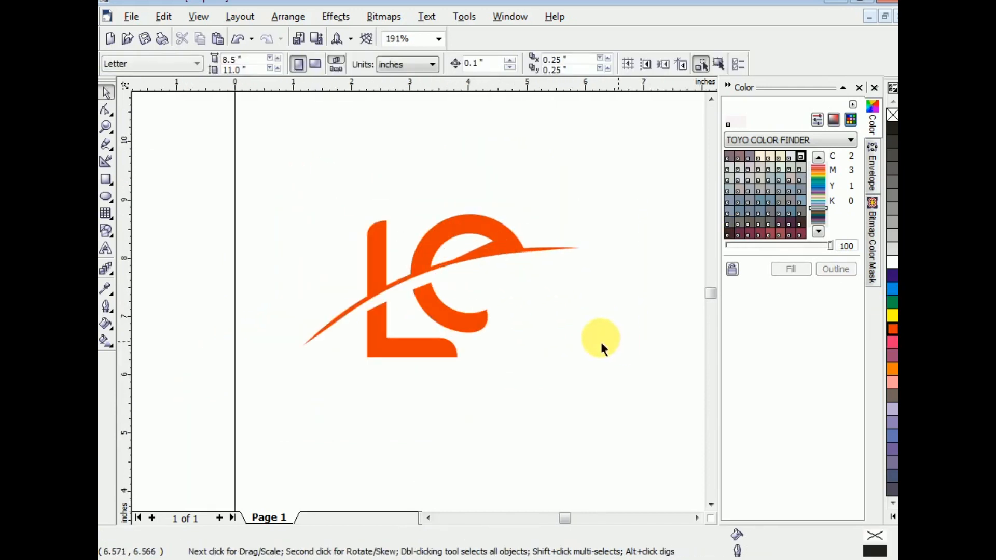
{"action": "left_click", "coordinate": [106, 197]}
{"action": "left_click_drag", "start_coordinate": [281, 173], "coordinate": [554, 364]}
{"action": "key", "text": "ctrl+q"}
{"action": "key", "text": "space"}
Centre the circle on the logo both ways and scale it down to about 4.24 inches in diameter.
{"action": "left_click", "coordinate": [480, 327], "text": "shift"}
{"action": "key", "text": "c"}
{"action": "key", "text": "e"}
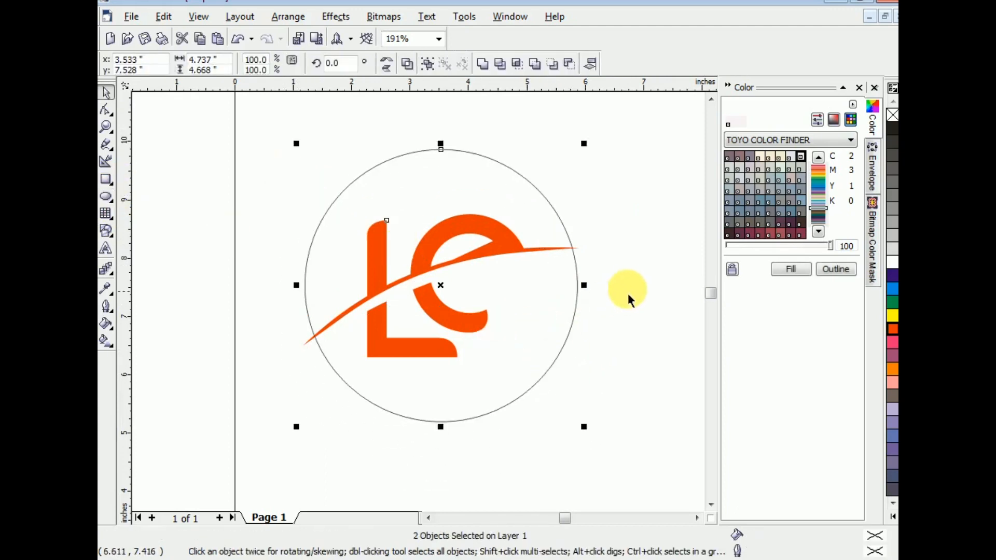
{"action": "left_click", "coordinate": [630, 290]}
{"action": "left_click", "coordinate": [560, 217]}
{"action": "left_click_drag", "start_coordinate": [581, 153], "coordinate": [580, 167]}
Try Blue, Orange and Chartreuse as the circle's fill colour behind the logo.
{"action": "left_click", "coordinate": [892, 276]}
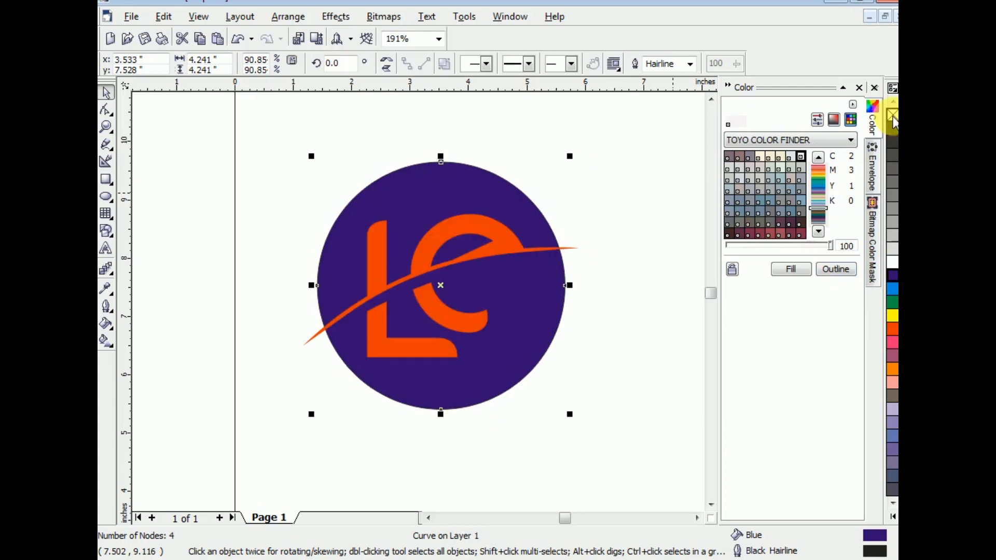
{"action": "left_click", "coordinate": [891, 371]}
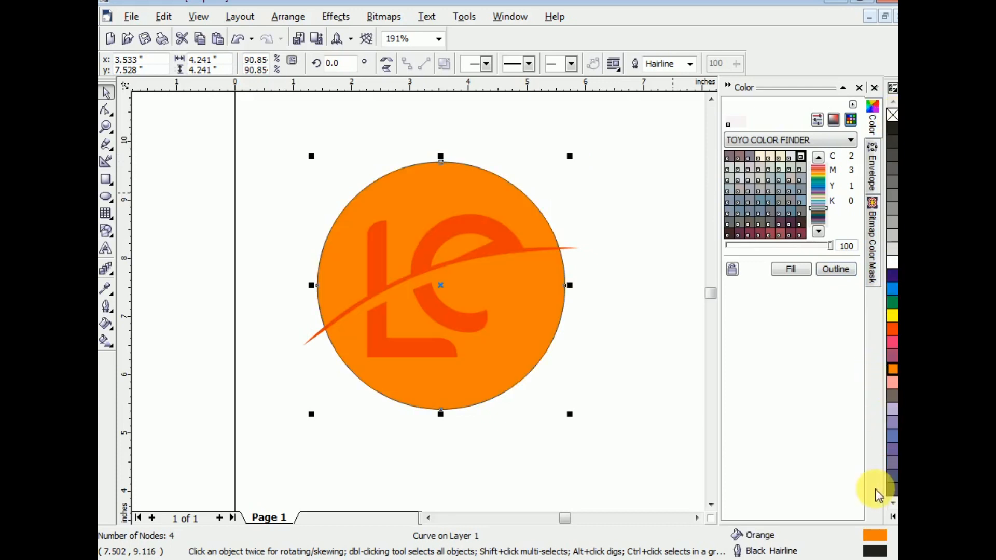
{"action": "left_click", "coordinate": [893, 516]}
{"action": "left_click", "coordinate": [863, 332]}
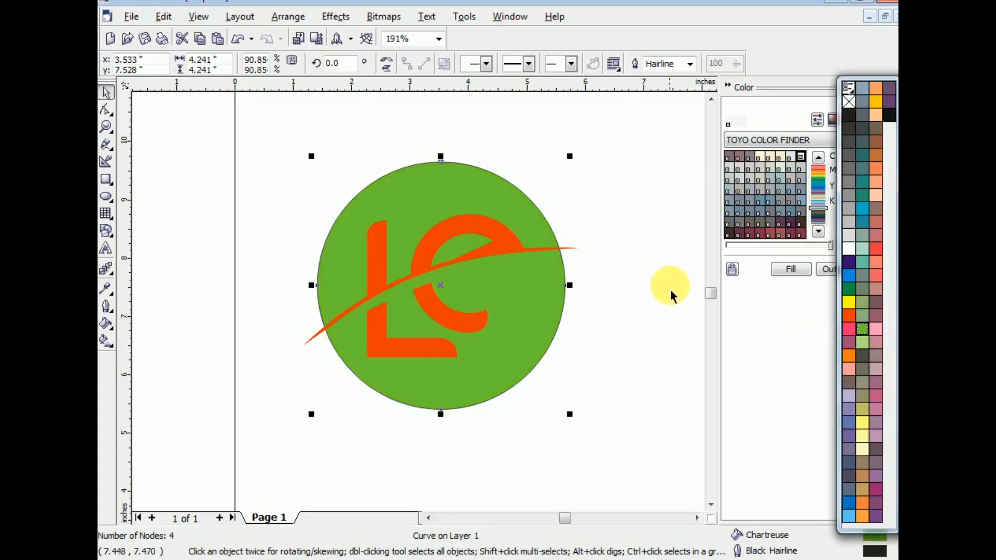
{"action": "left_click", "coordinate": [662, 280]}
Recolour the LE logo curve with a Turquoise fill.
{"action": "left_click", "coordinate": [519, 259]}
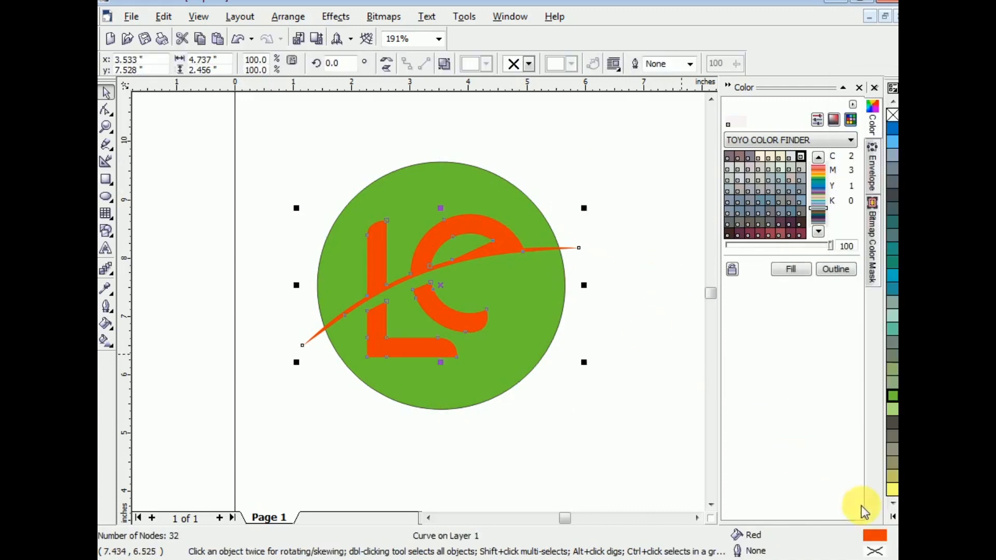
{"action": "left_click", "coordinate": [892, 517]}
{"action": "left_click", "coordinate": [862, 211]}
Fill the circle with Turquoise and the LE logo curve with White.
{"action": "left_click", "coordinate": [510, 196]}
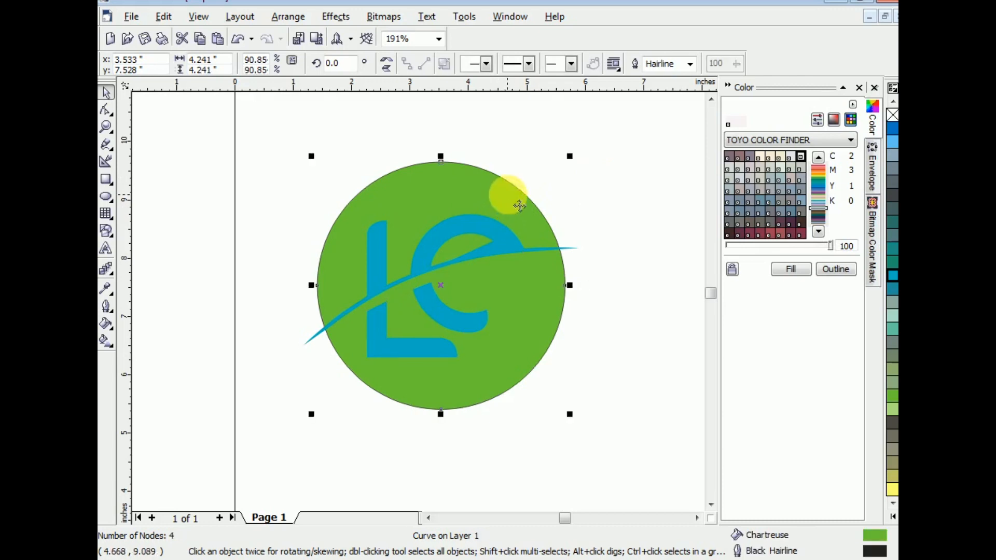
{"action": "left_click", "coordinate": [892, 278]}
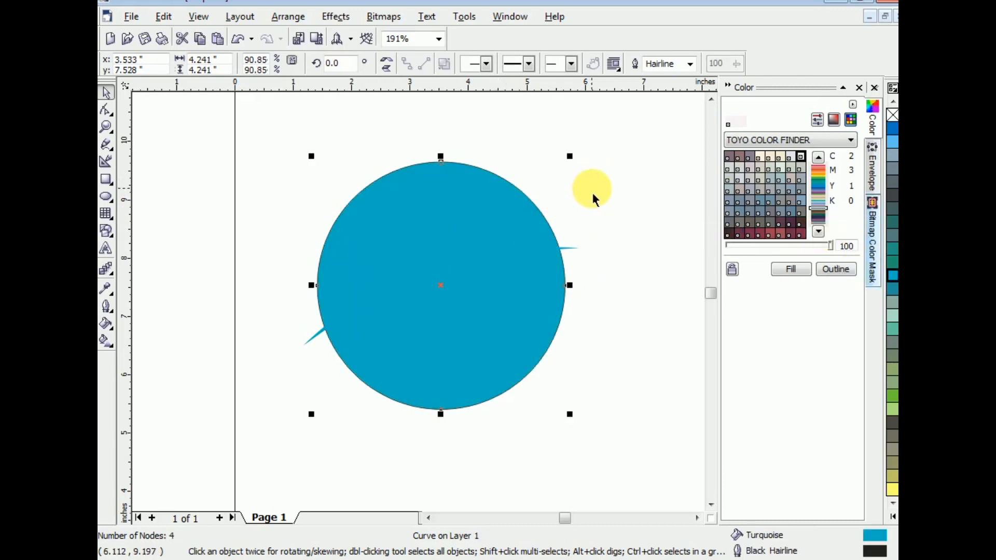
{"action": "left_click", "coordinate": [570, 256]}
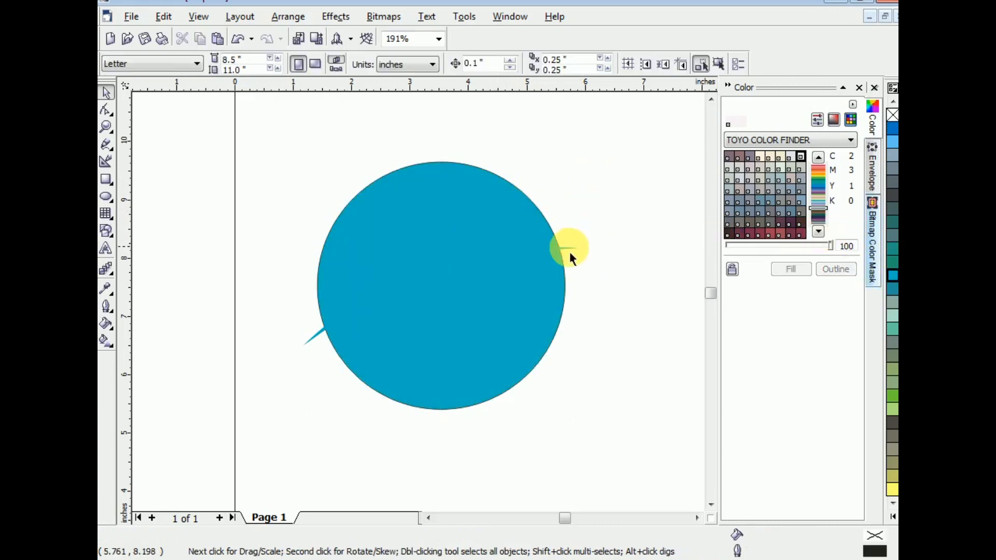
{"action": "left_click", "coordinate": [892, 517]}
{"action": "left_click", "coordinate": [851, 248]}
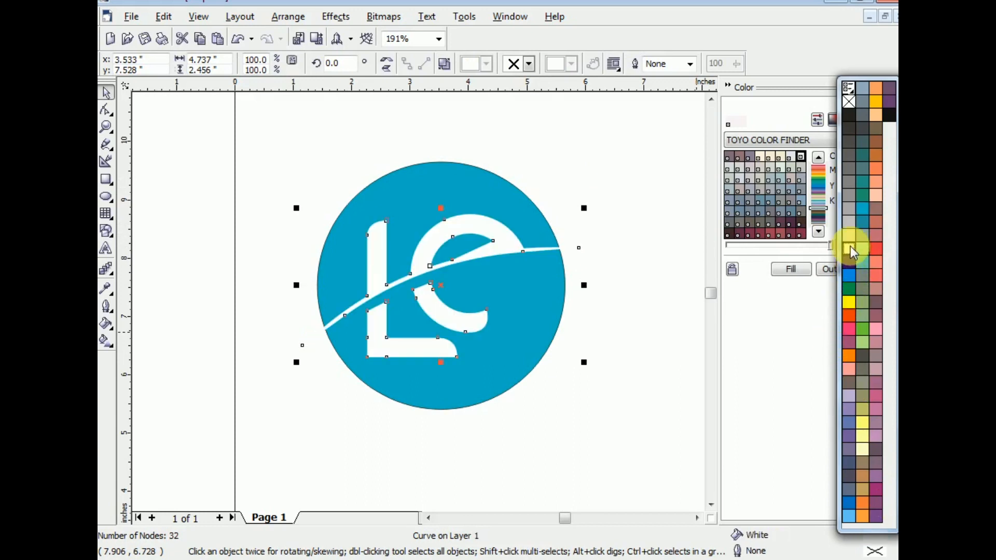
Remove the circle's outline and group the circle with the LE logo.
{"action": "left_click", "coordinate": [432, 170]}
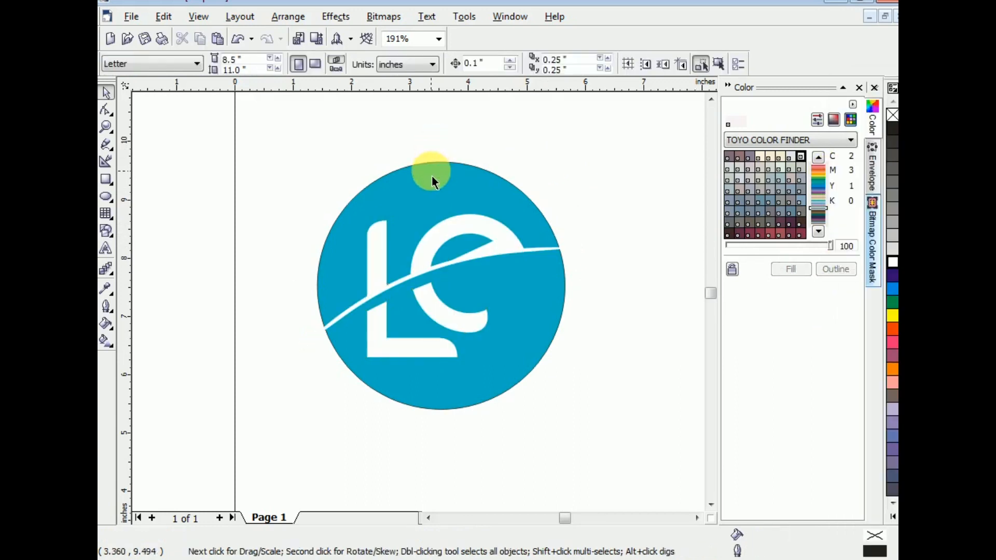
{"action": "right_click", "coordinate": [893, 115]}
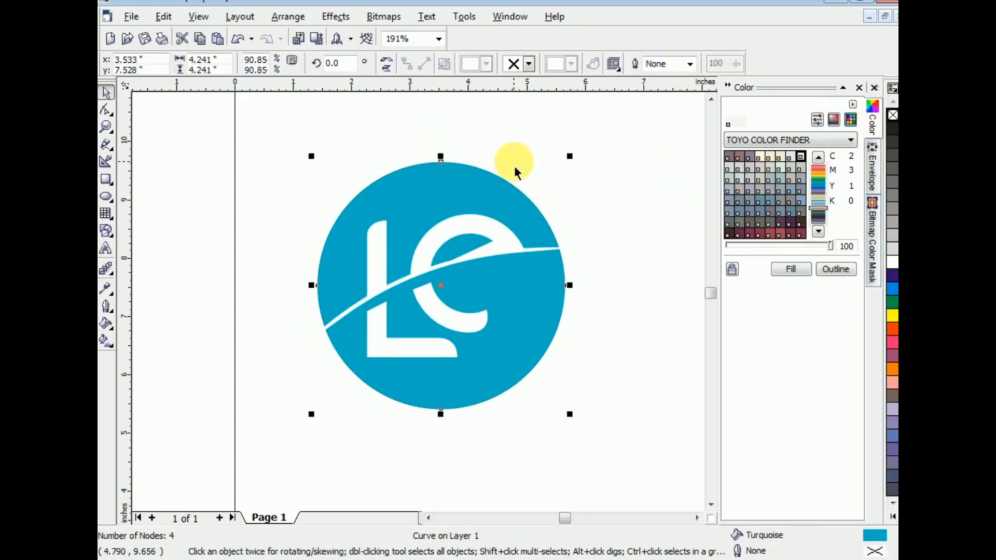
{"action": "left_click", "coordinate": [283, 144]}
{"action": "left_click_drag", "start_coordinate": [241, 132], "coordinate": [662, 444]}
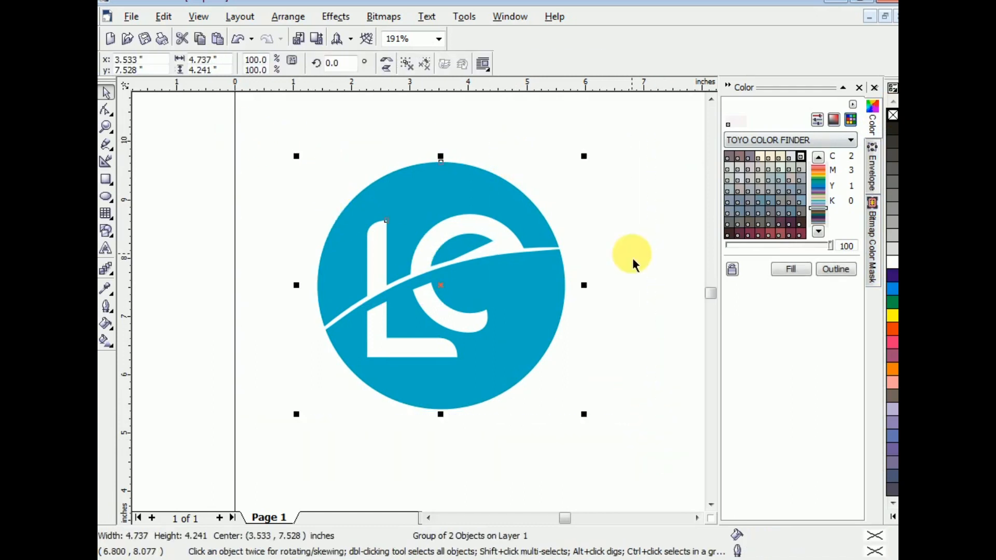
{"action": "left_click", "coordinate": [633, 265]}
Switch to Notepad and replace the note with "LOGO IS READY..........", "VECTOR LOGO..." and "NOW CONVERT INTO JPG..." on separate lines, spaced by blank lines.
{"action": "key", "text": "alt+Tab"}
{"action": "key", "text": "ctrl+a"}
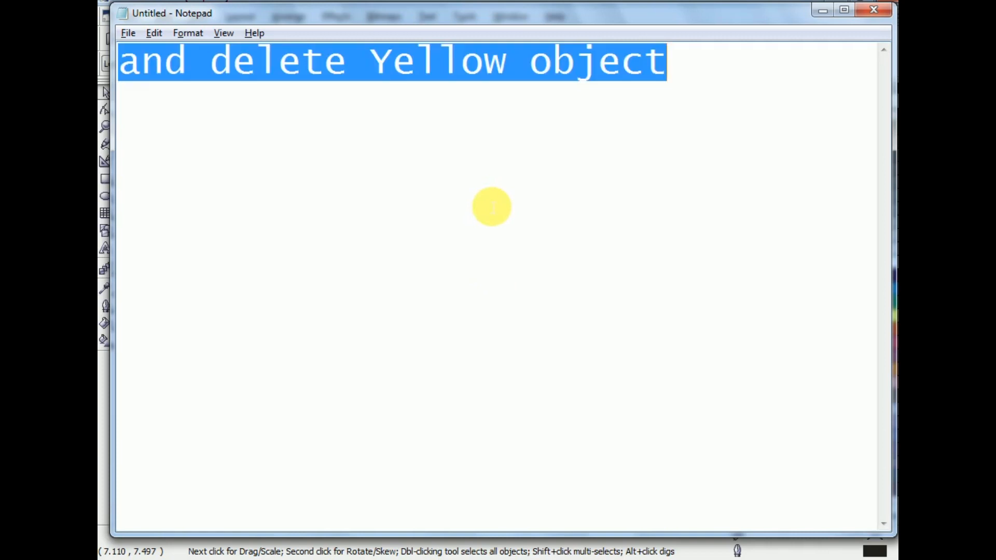
{"action": "type", "text": "LOGO IS READY..........  VECT"}
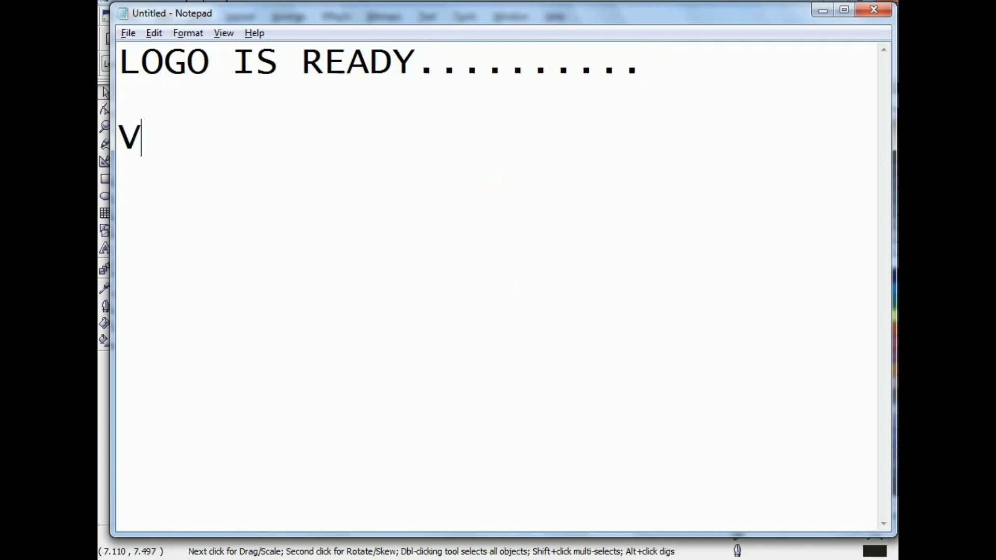
{"action": "type", "text": "OR LOGO.."}
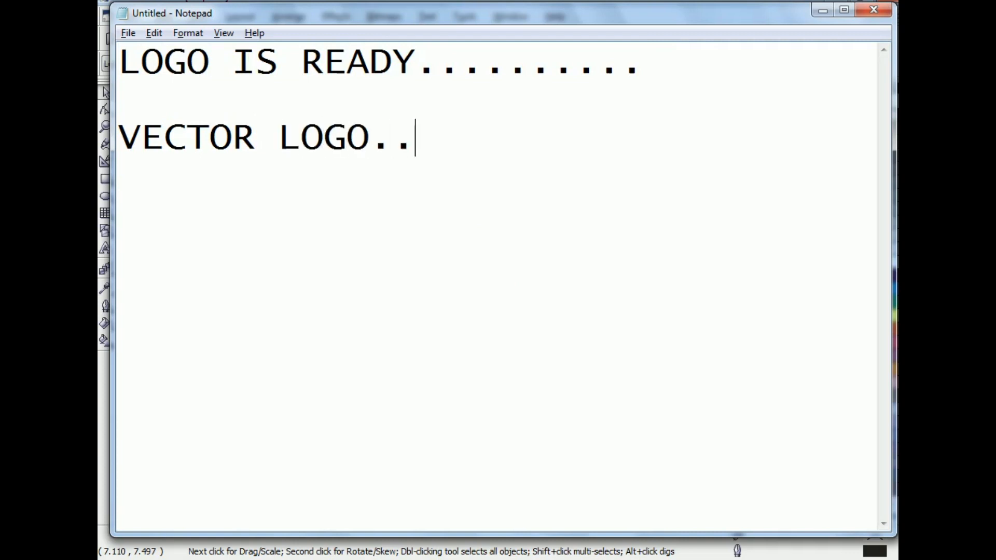
{"action": "type", "text": ".  NOW CONVERT"}
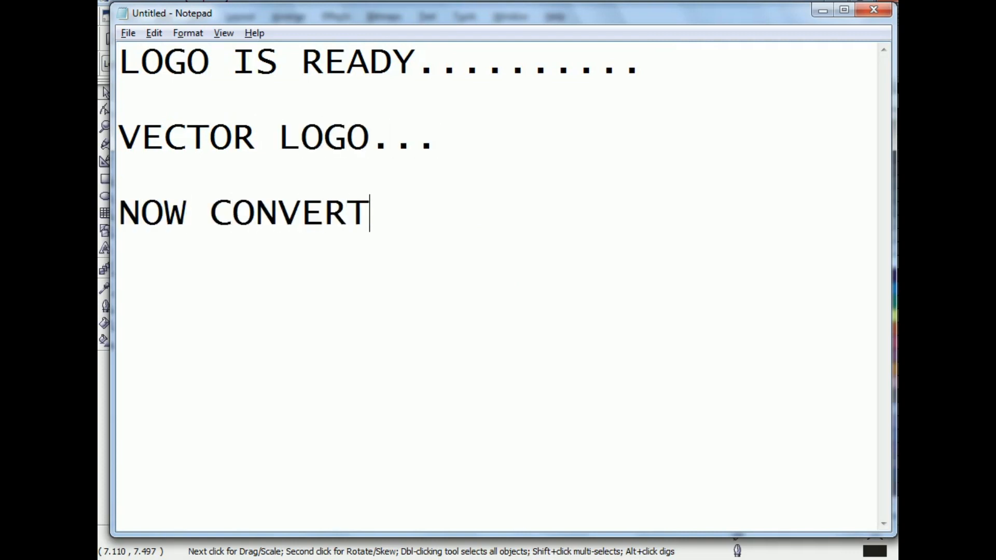
{"action": "type", "text": " INTO JPG..."}
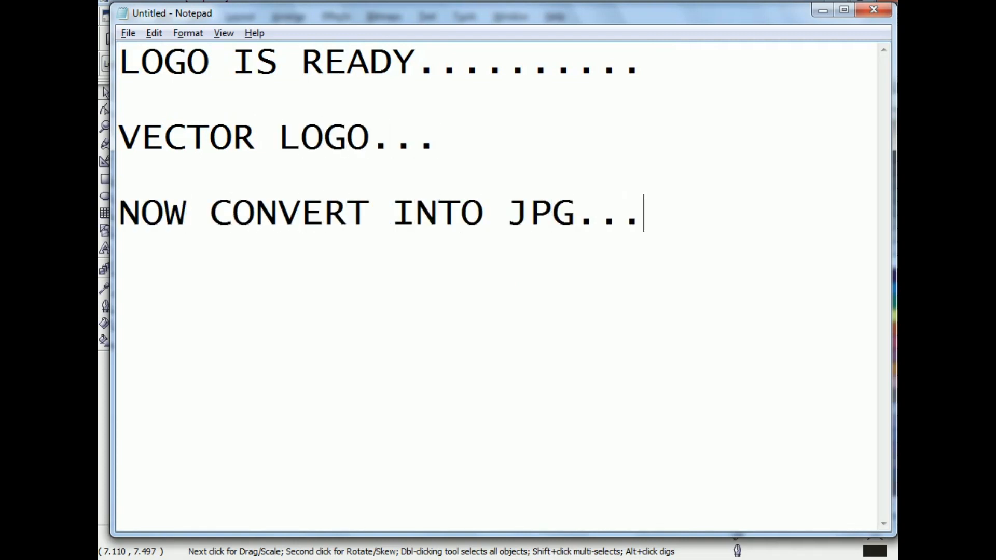
Switch to CorelDRAW and enlarge the white LE curve inside the group about its centre to about 5.21 inches wide.
{"action": "key", "text": "alt+Tab"}
{"action": "left_click", "coordinate": [450, 221]}
{"action": "left_click", "coordinate": [525, 171]}
{"action": "left_click", "coordinate": [484, 231], "text": "ctrl"}
{"action": "left_click", "coordinate": [529, 192]}
{"action": "left_click", "coordinate": [495, 244]}
{"action": "left_click", "coordinate": [598, 189]}
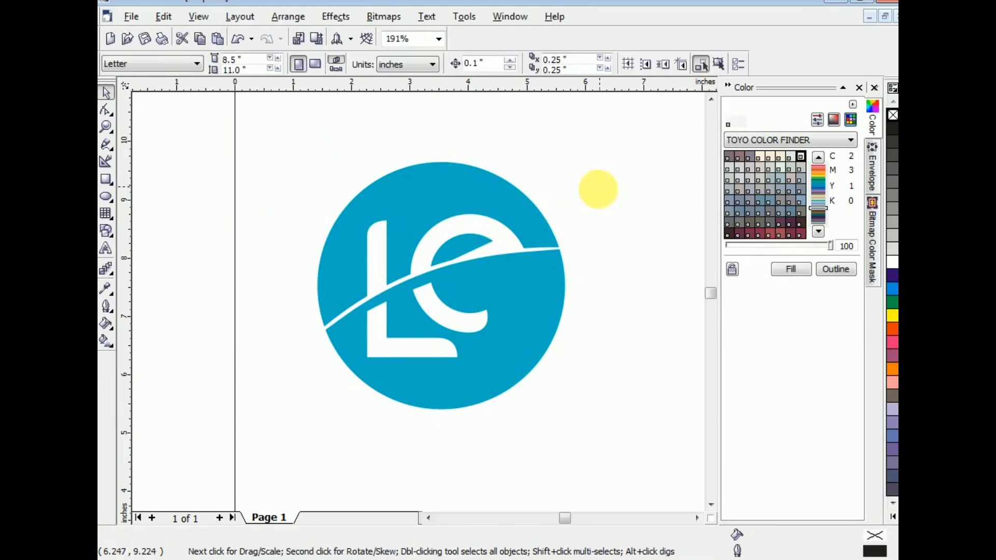
{"action": "left_click", "coordinate": [502, 228]}
{"action": "left_click", "coordinate": [497, 232]}
{"action": "left_click", "coordinate": [526, 194]}
{"action": "left_click", "coordinate": [482, 232]}
{"action": "left_click", "coordinate": [483, 232], "text": "ctrl"}
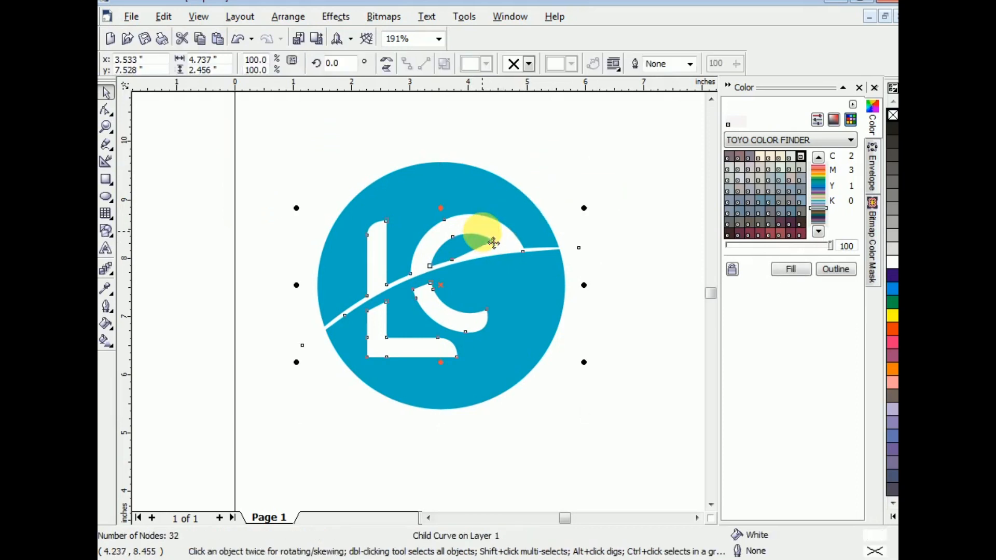
{"action": "mouse_move", "coordinate": [584, 208]}
{"action": "left_mouse_down"}
{"action": "mouse_move", "coordinate": [605, 214]}
{"action": "mouse_move", "coordinate": [598, 199]}
{"action": "left_mouse_up"}
{"action": "left_click", "coordinate": [582, 221]}
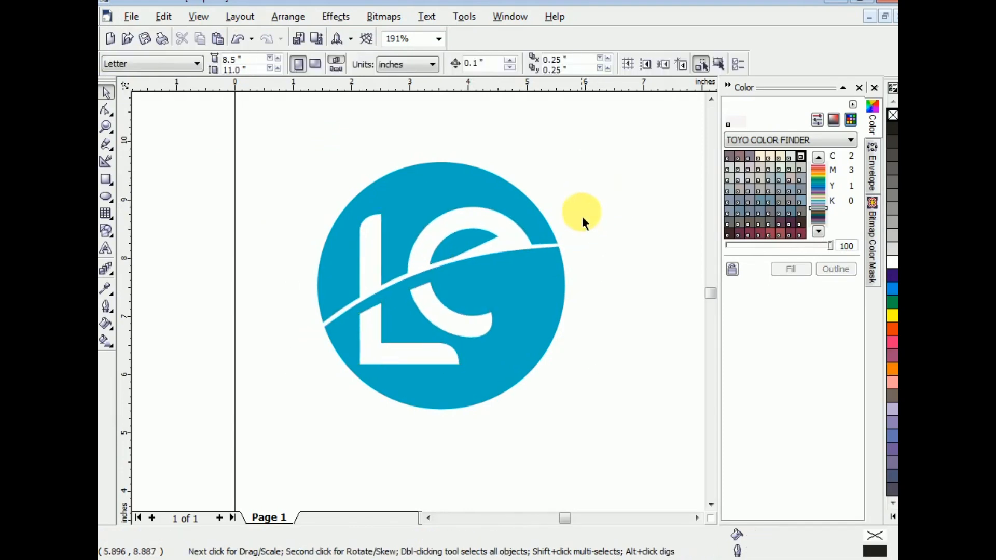
{"action": "left_click", "coordinate": [487, 239]}
{"action": "left_click", "coordinate": [527, 179]}
{"action": "left_click", "coordinate": [392, 240]}
{"action": "key", "text": "ctrl+e"}
{"action": "key", "text": "Escape"}
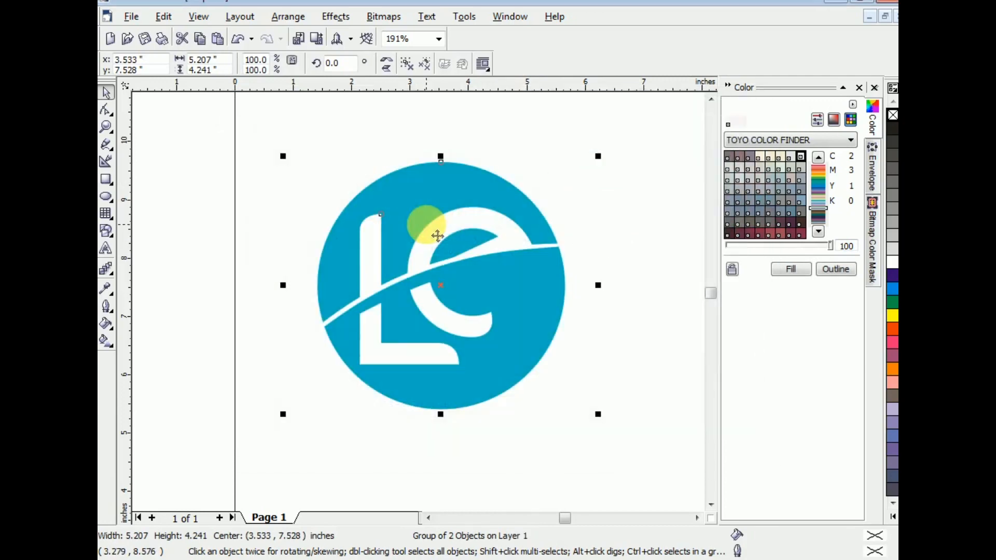
{"action": "scroll", "coordinate": [426, 228], "scroll_direction": "down", "scroll_amount": 2}
{"action": "left_click", "coordinate": [390, 162]}
{"action": "left_click_drag", "start_coordinate": [389, 160], "coordinate": [535, 333]}
{"action": "key", "text": "F4"}
{"action": "key", "text": "ctrl+e"}
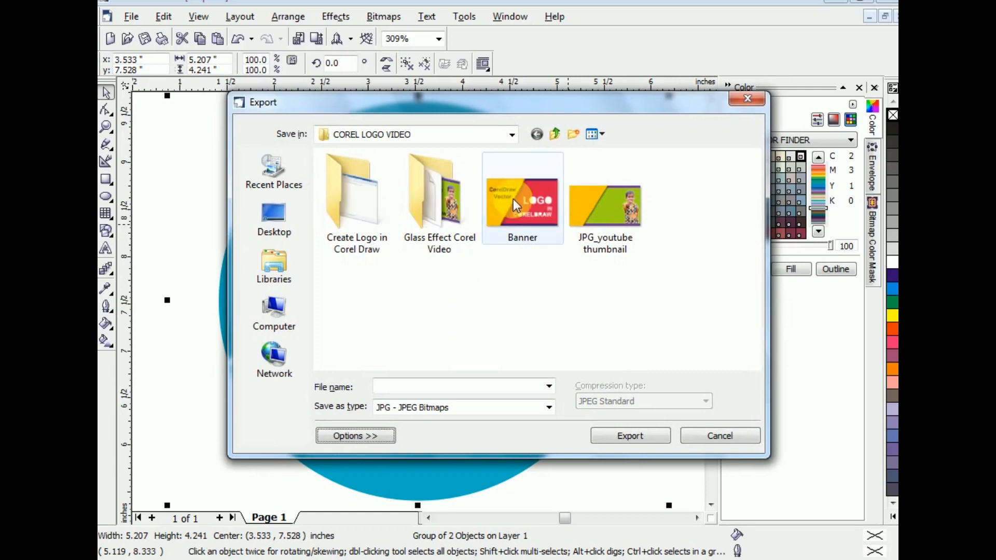
{"action": "left_click", "coordinate": [555, 133]}
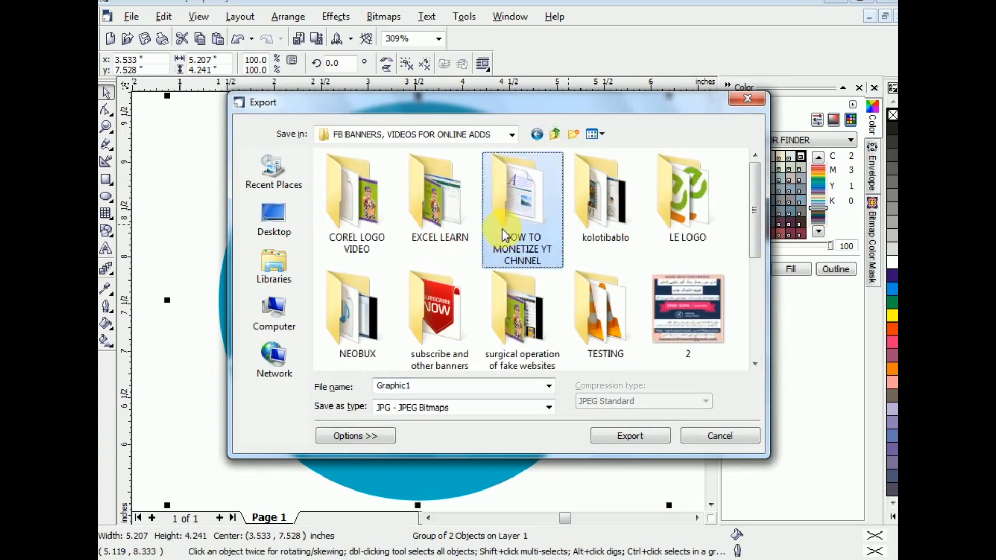
{"action": "double_click", "coordinate": [688, 187]}
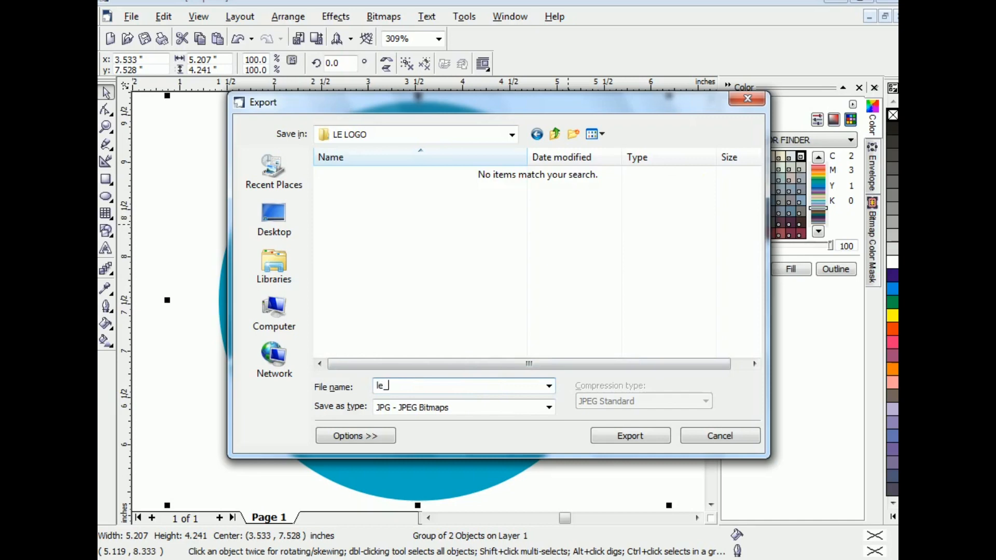
{"action": "left_click", "coordinate": [407, 408]}
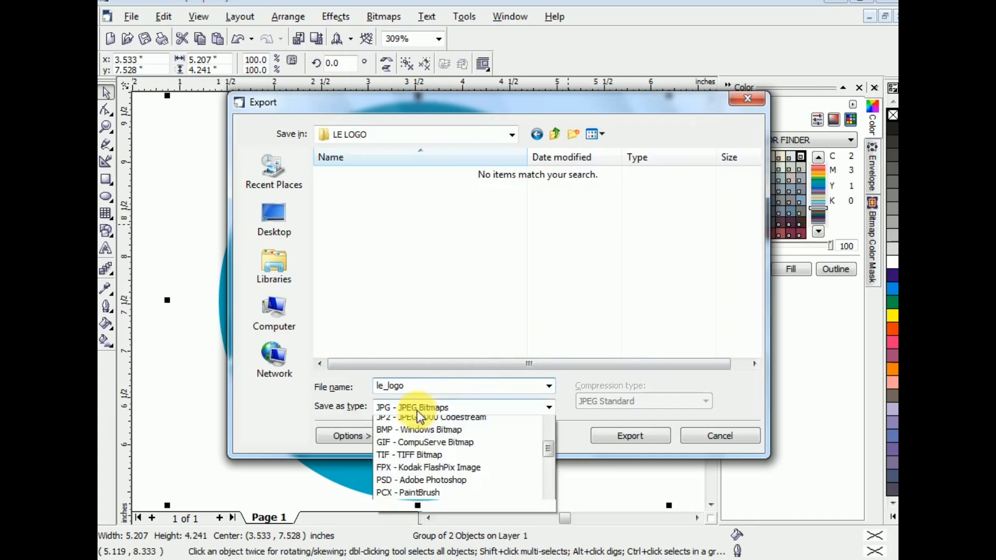
{"action": "left_click", "coordinate": [416, 424]}
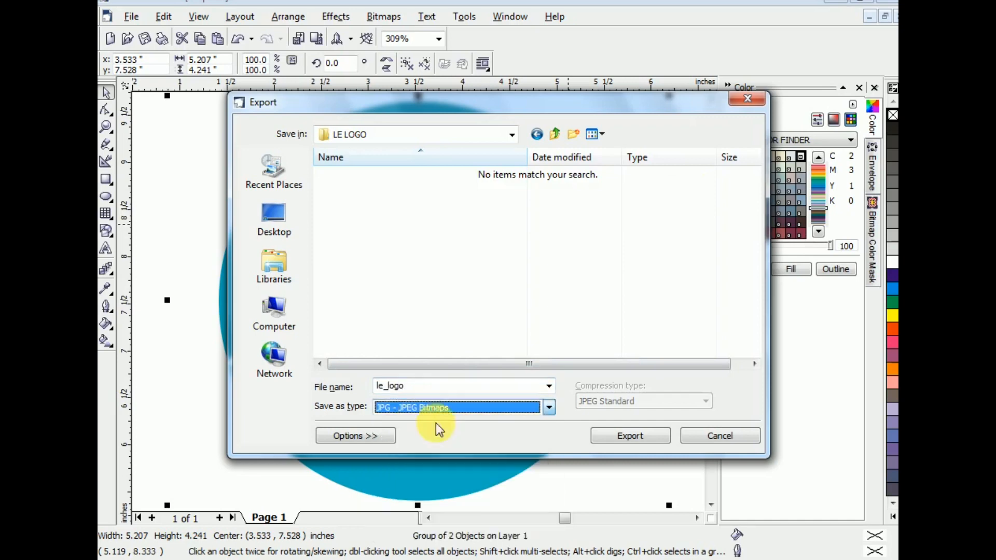
{"action": "left_click", "coordinate": [712, 437]}
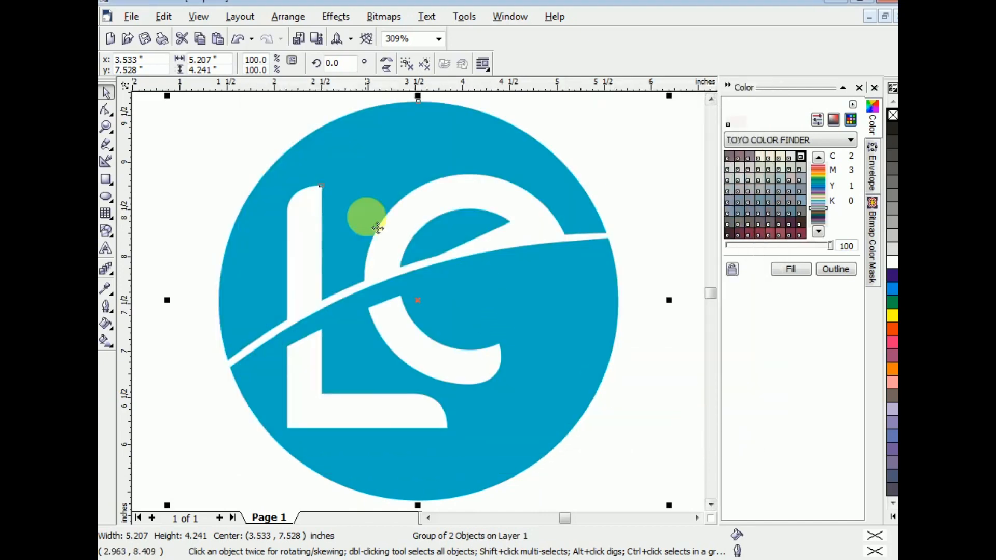
Export the logo as a JPG - JPEG Bitmaps file named le-logo into the LE LOGO folder.
{"action": "left_click", "coordinate": [130, 17]}
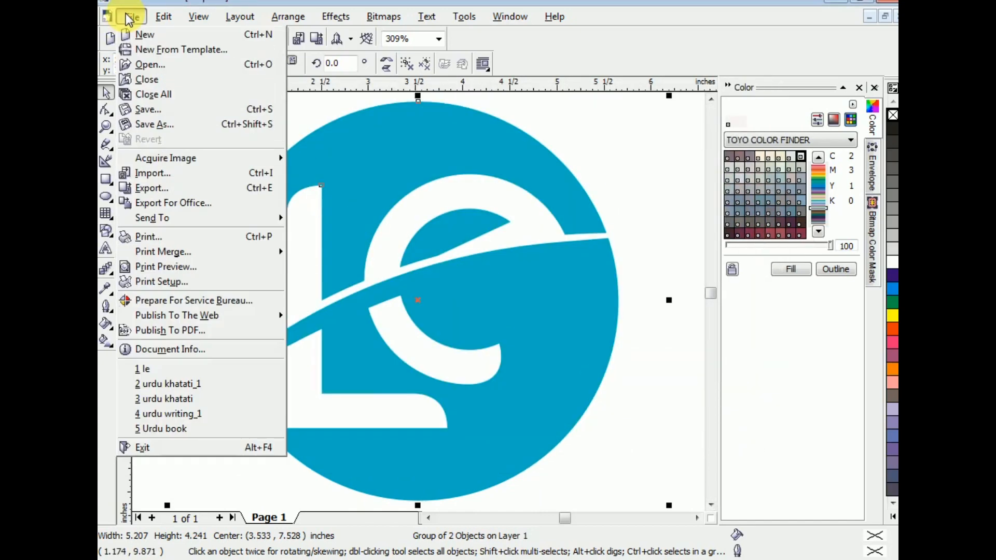
{"action": "left_click", "coordinate": [150, 187]}
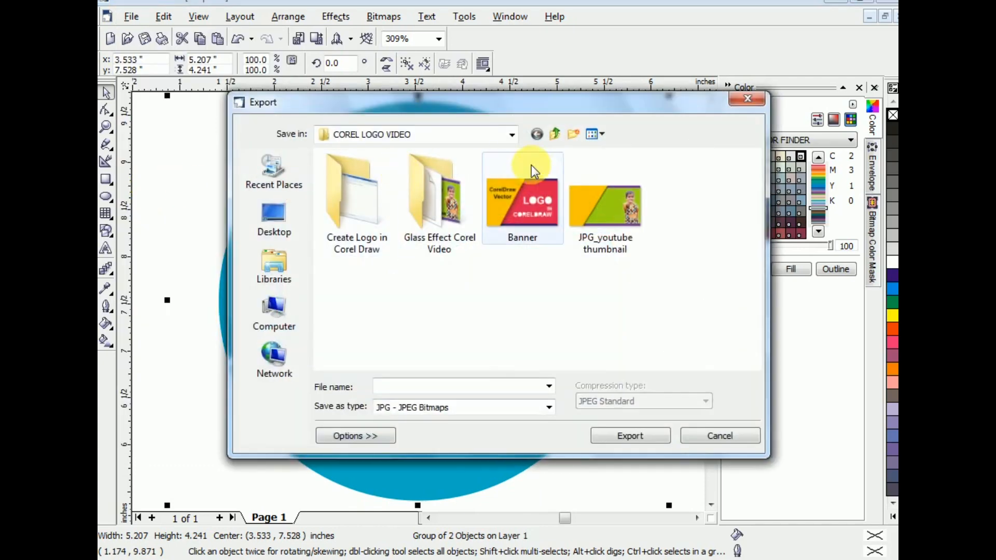
{"action": "left_click", "coordinate": [556, 136]}
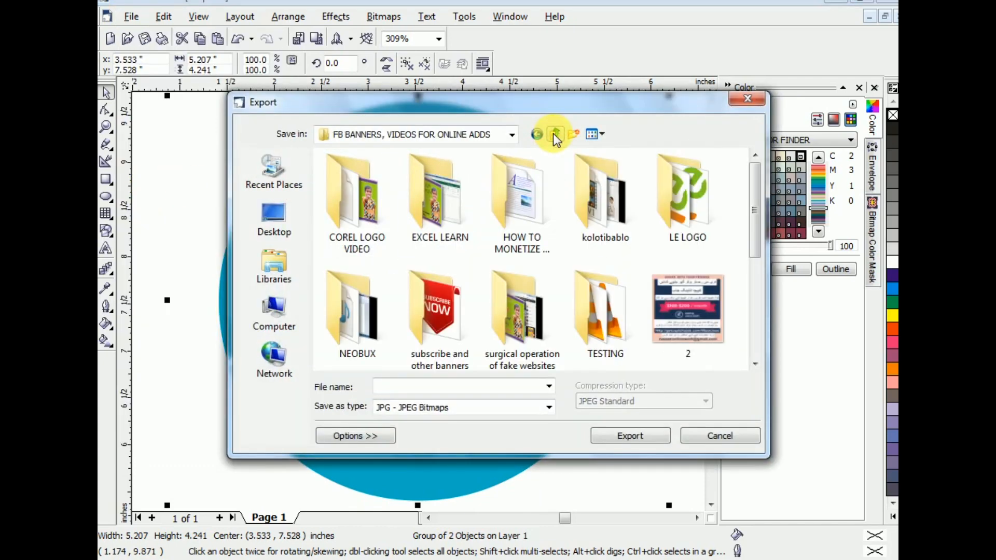
{"action": "double_click", "coordinate": [689, 214]}
{"action": "left_click", "coordinate": [445, 407]}
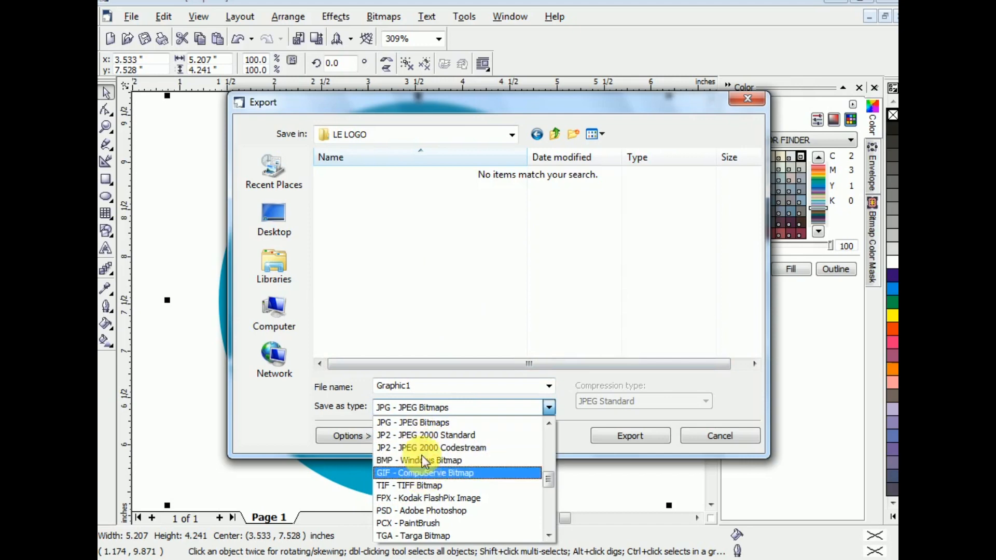
{"action": "left_click", "coordinate": [427, 424]}
{"action": "double_click", "coordinate": [438, 385]}
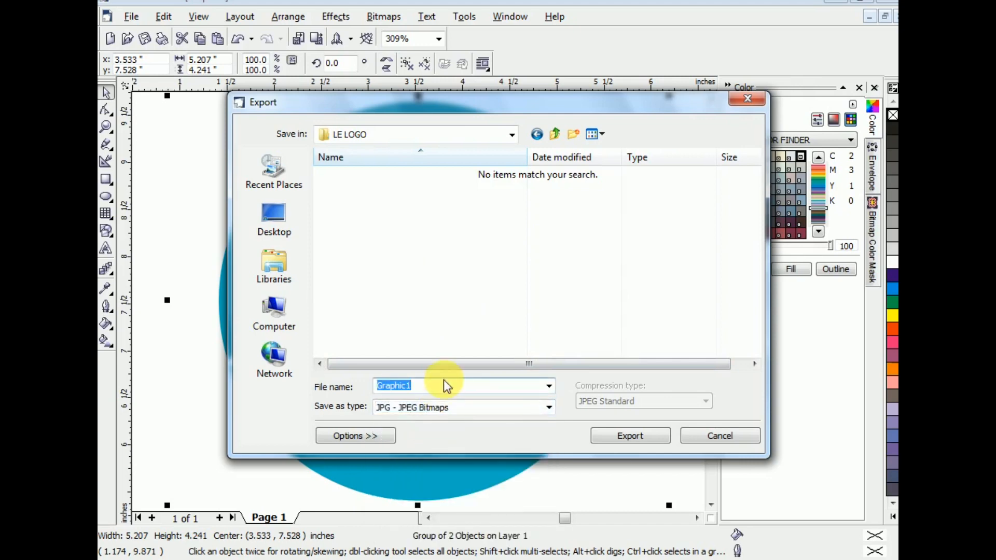
{"action": "key", "text": "BackSpace"}
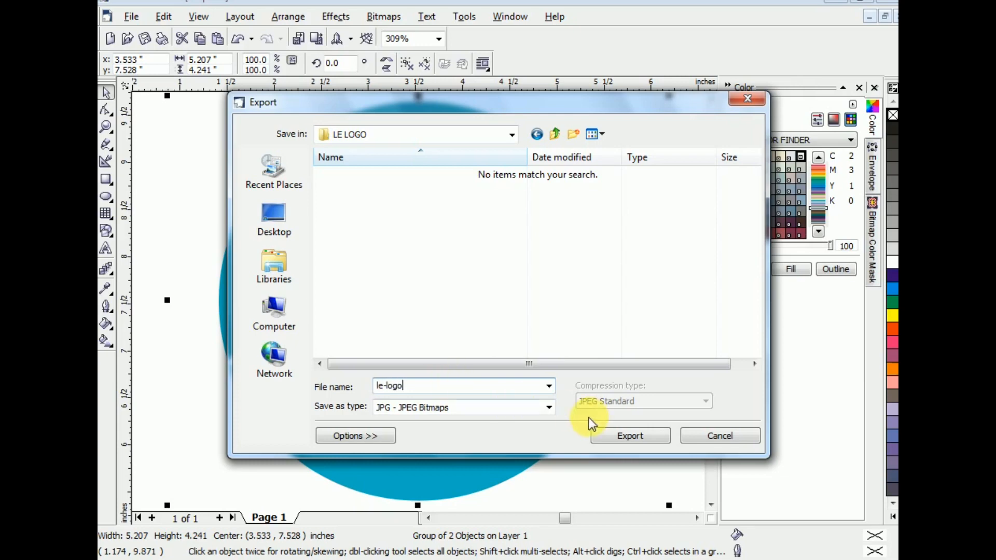
{"action": "left_click", "coordinate": [602, 439]}
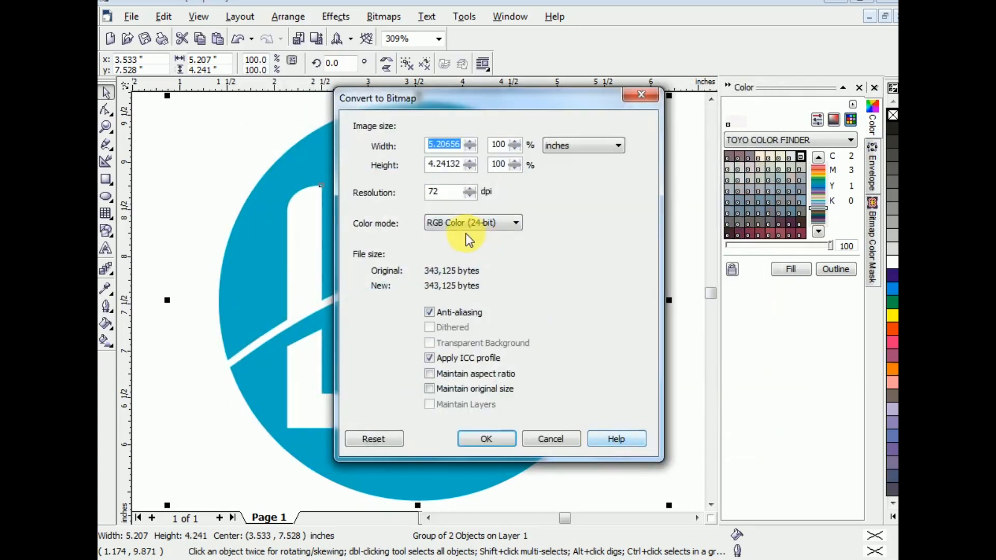
Set the bitmap resolution to 300 dpi and complete the JPEG export with the default compression settings.
{"action": "type", "text": "300"}
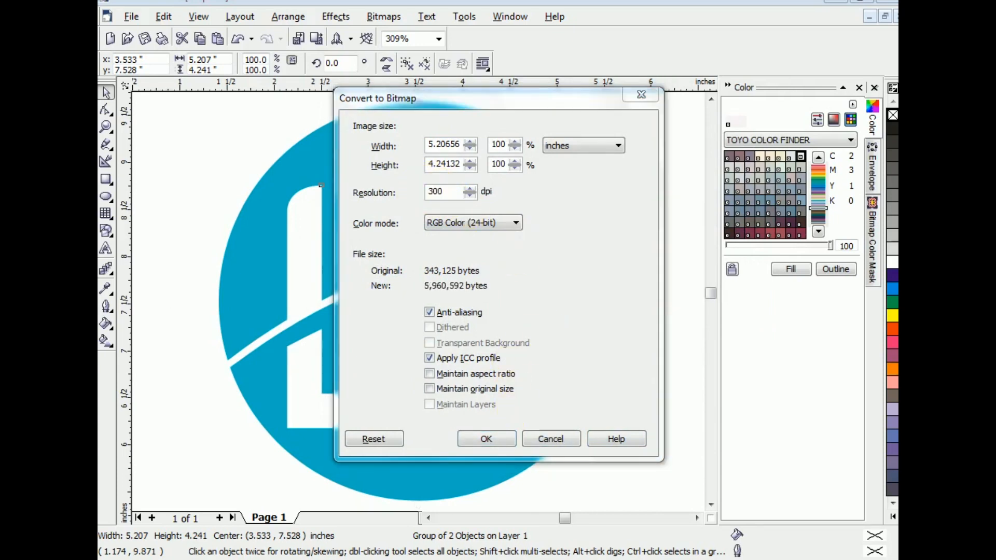
{"action": "left_click", "coordinate": [505, 439]}
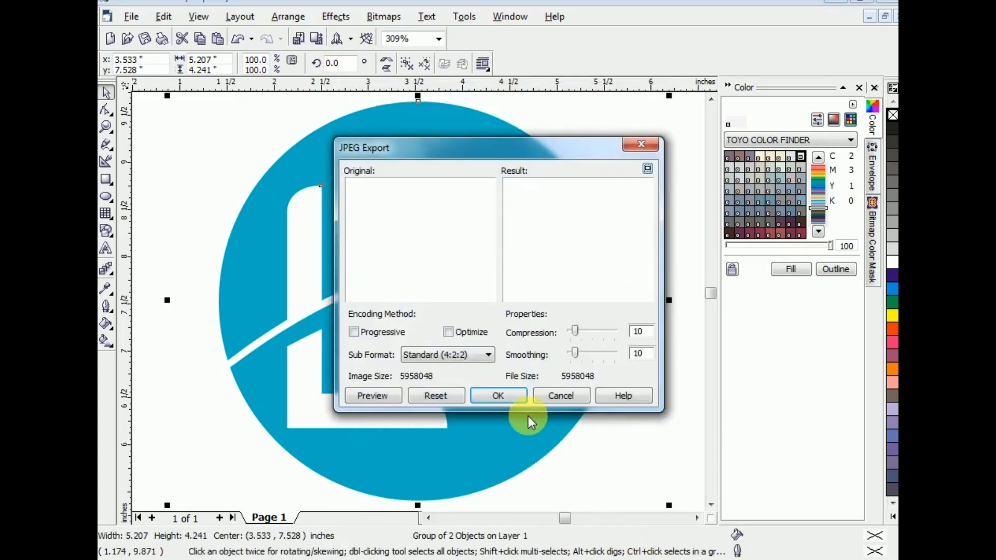
{"action": "left_click", "coordinate": [511, 397]}
Switch to Notepad, replace the note with "FOR HIGH RESOLUTION" and "RES 300" below it, and highlight the value 300.
{"action": "left_click", "coordinate": [638, 559]}
{"action": "key", "text": "ctrl+a"}
{"action": "type", "text": "FOR HIGH RE"}
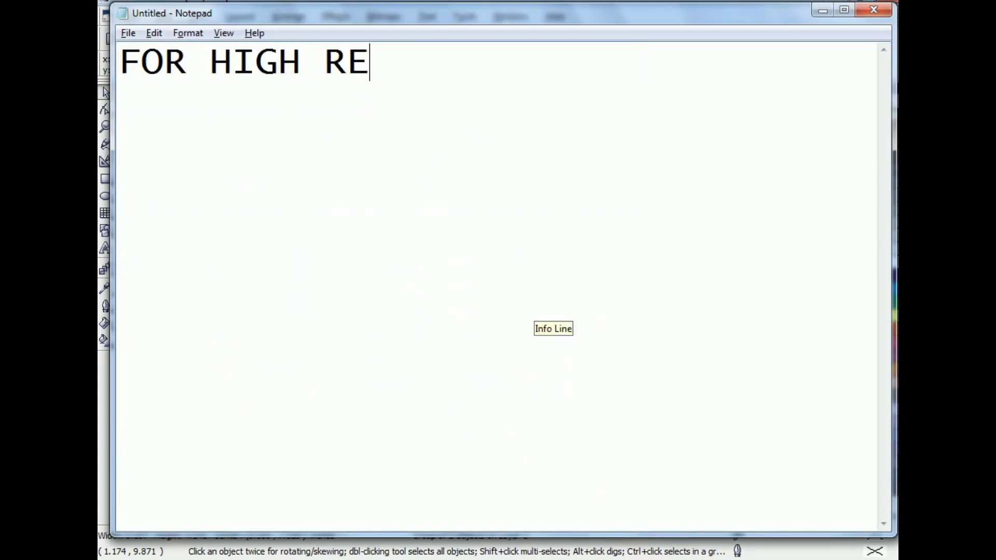
{"action": "type", "text": "SOLUTION   "}
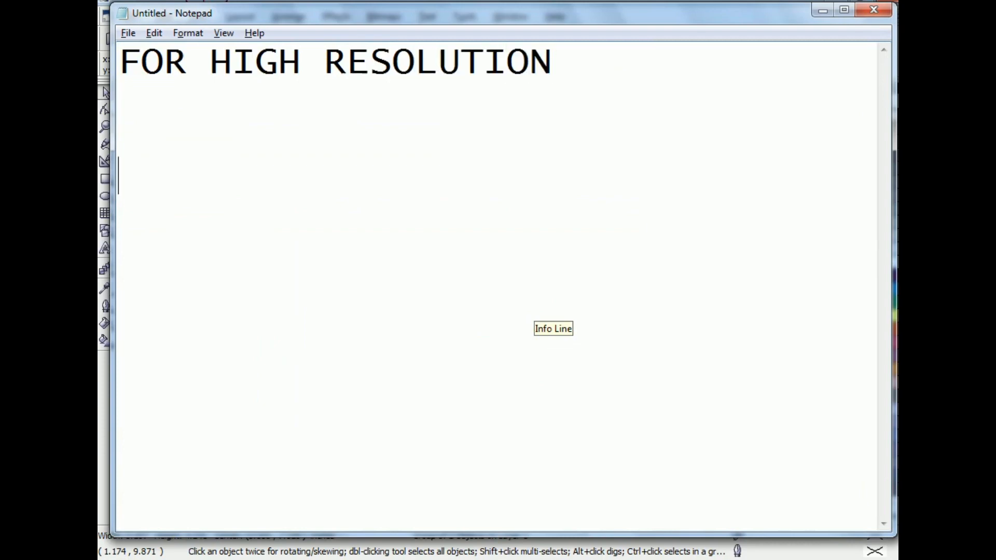
{"action": "type", "text": "rES 3"}
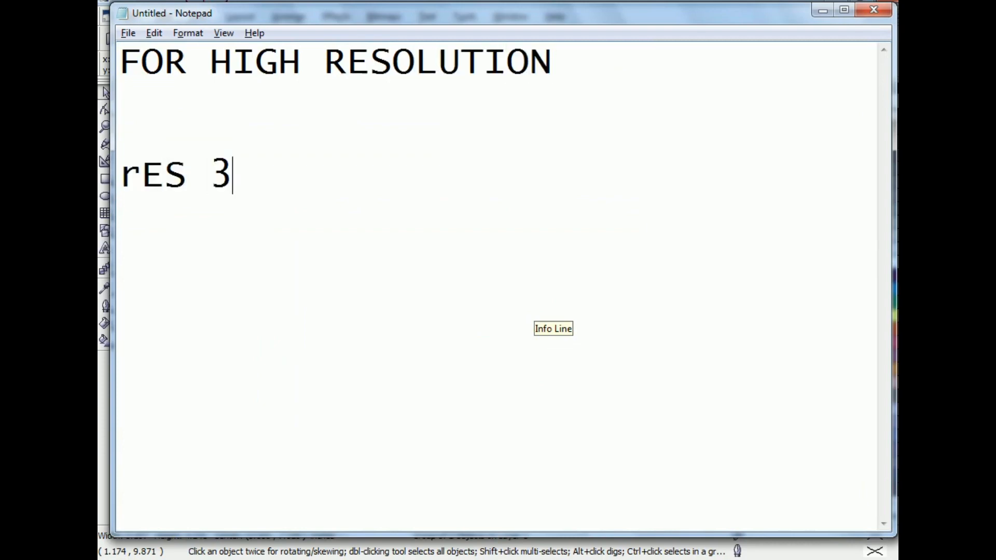
{"action": "type", "text": "00"}
{"action": "key", "text": "Delete"}
{"action": "type", "text": "R"}
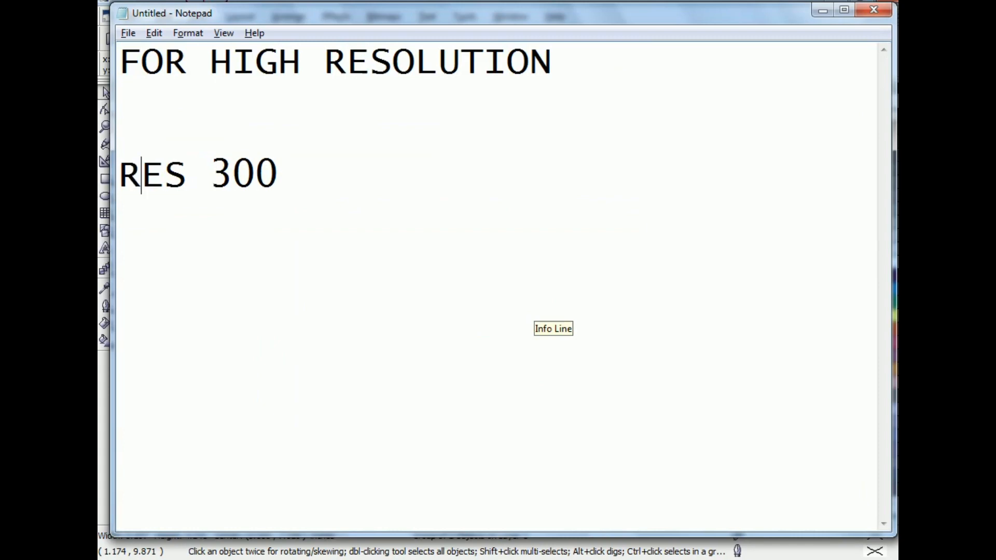
{"action": "key", "text": "shift+Left"}
{"action": "key", "text": "shift+Left"}
{"action": "key", "text": "shift+Left"}
{"action": "key", "text": "shift+Left"}
Replace the Notepad note with the closing line "tHAT IS IT.............." followed by blank lines.
{"action": "key", "text": "alt+Tab"}
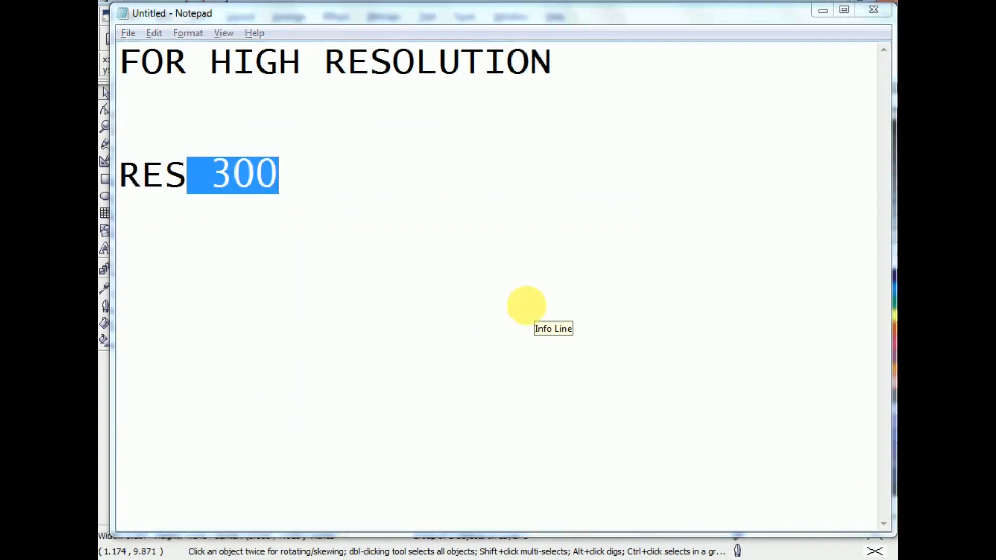
{"action": "key", "text": "alt+Tab"}
{"action": "left_click", "coordinate": [403, 187]}
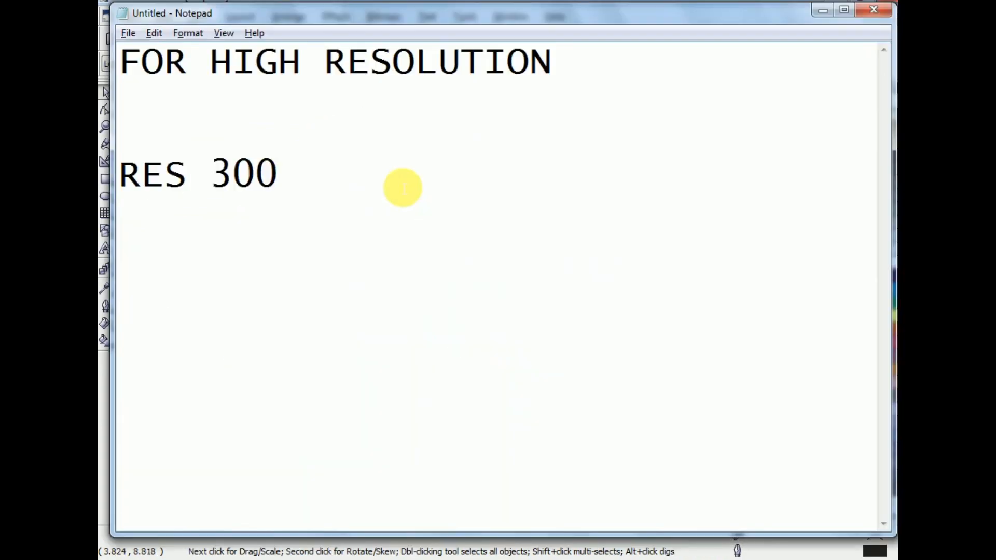
{"action": "key", "text": "ctrl+a"}
{"action": "type", "text": "tHAT"}
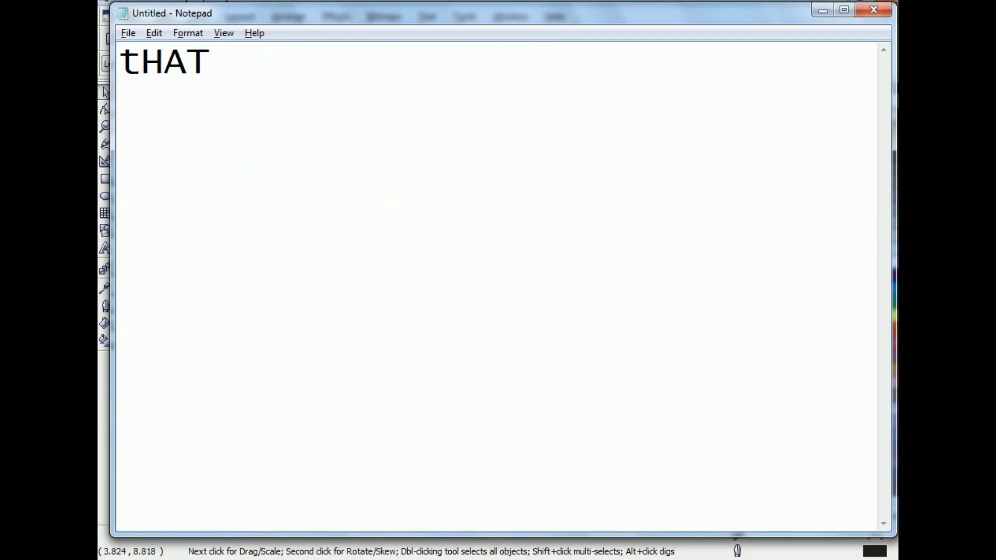
{"action": "type", "text": " IS IT.............."}
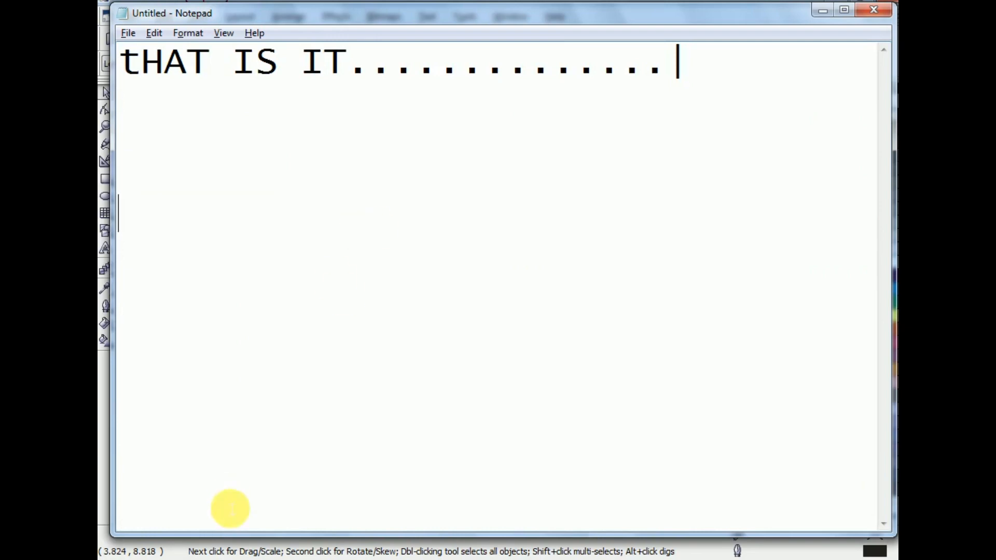
Open the exported le-logo JPEG from the LE LOGO folder, inside FB BANNERS, VIDEOS FOR ONLINE ADDS on Local Disk (G:).
{"action": "left_click", "coordinate": [225, 559]}
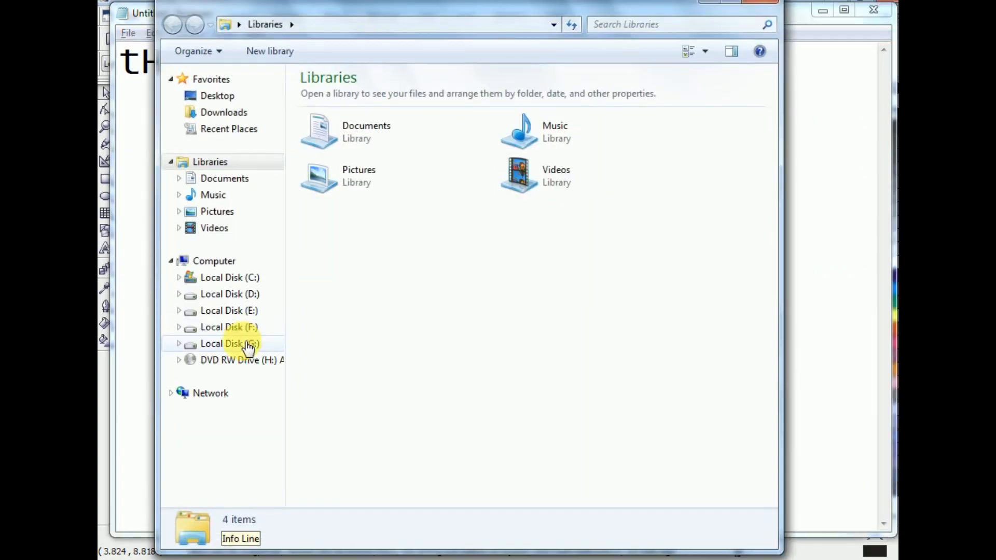
{"action": "left_click", "coordinate": [246, 344]}
{"action": "double_click", "coordinate": [375, 146]}
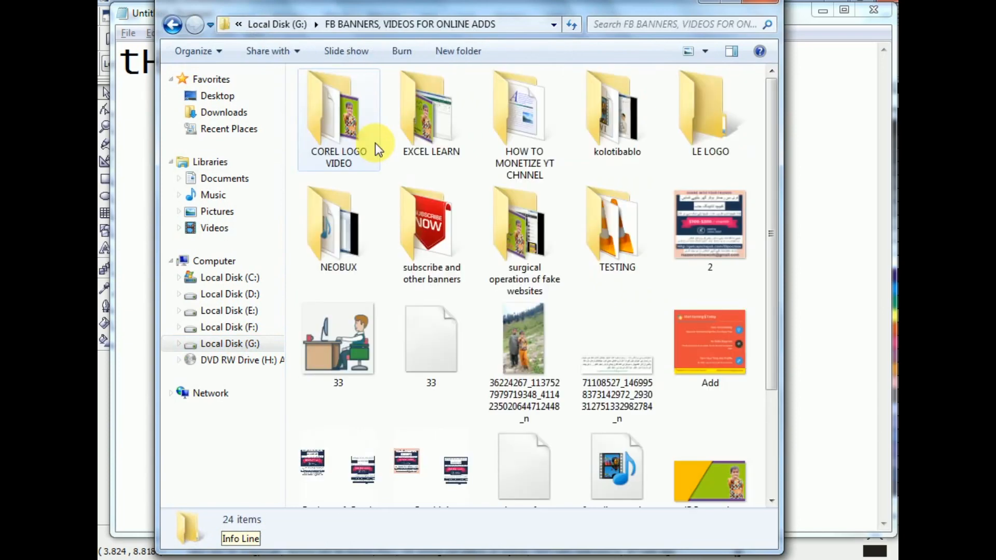
{"action": "left_click", "coordinate": [376, 144]}
{"action": "key", "text": "l"}
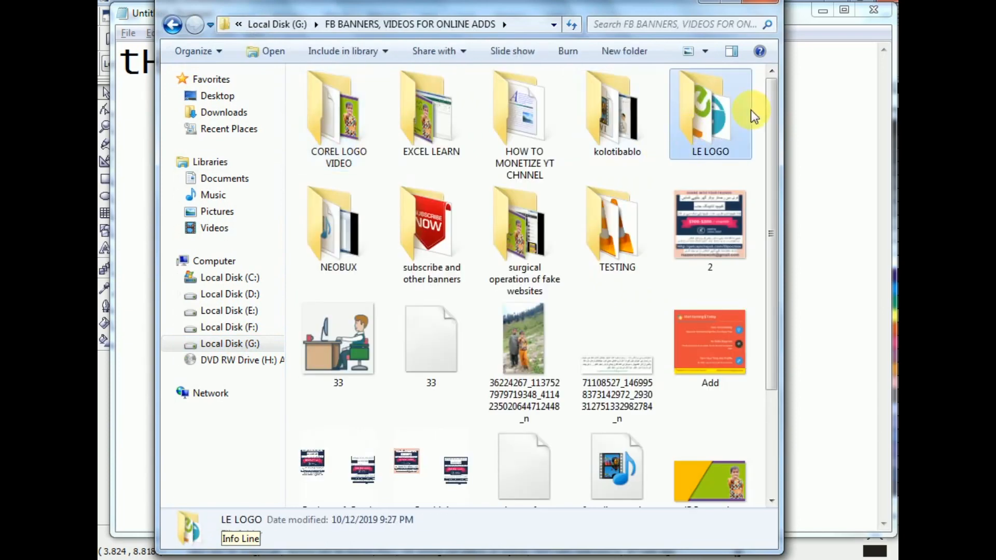
{"action": "double_click", "coordinate": [703, 123]}
{"action": "double_click", "coordinate": [336, 129]}
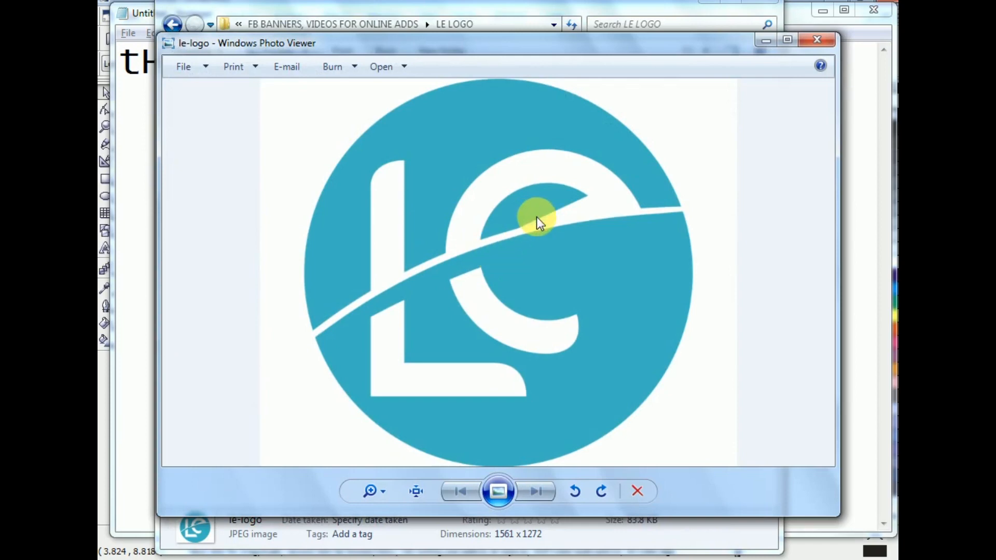
Switch to Notepad and replace the note with "HERE IS YOUR JPG LOGO...".
{"action": "key", "text": "alt+Tab"}
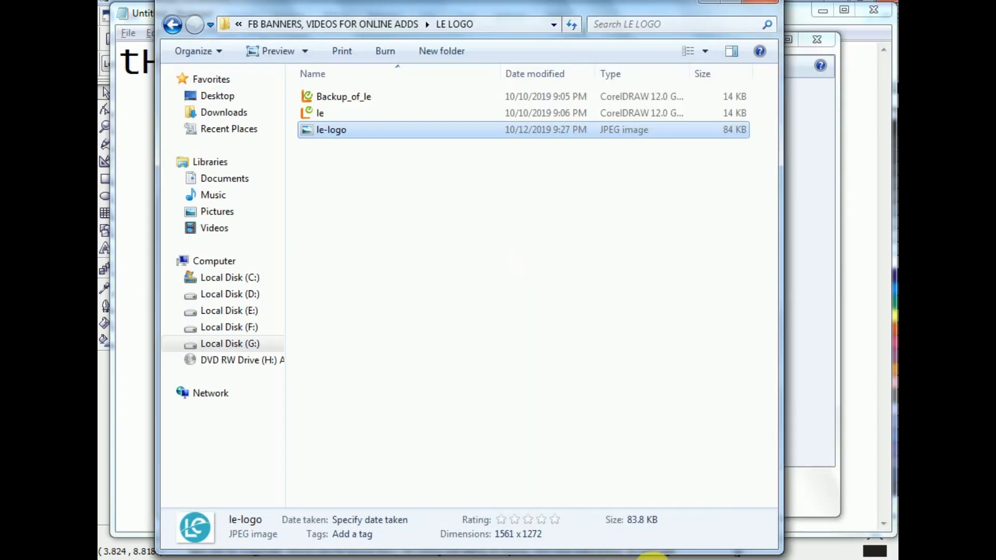
{"action": "key", "text": "alt+Tab"}
{"action": "key", "text": "ctrl+a"}
{"action": "type", "text": "HERE IS YOUR LOGO"}
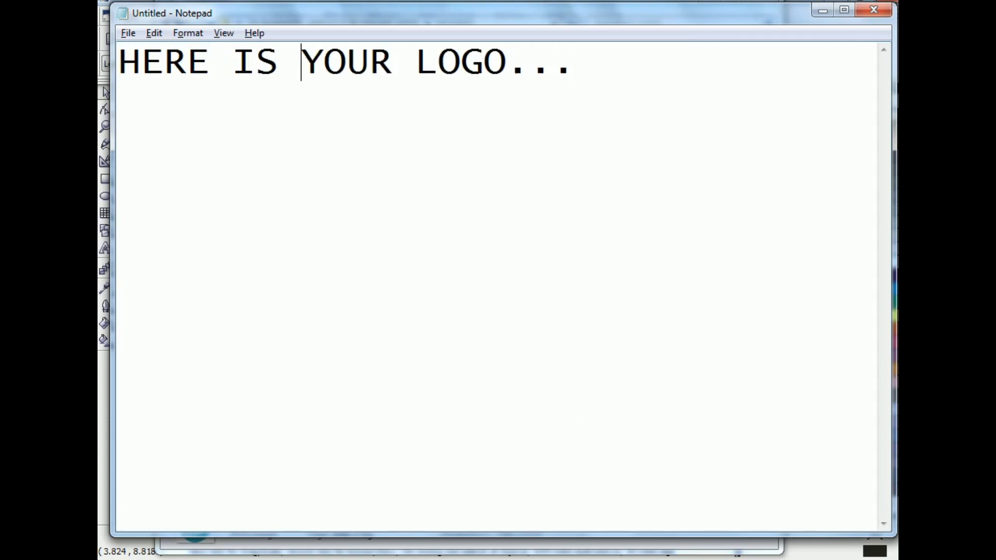
{"action": "type", "text": "JPG"}
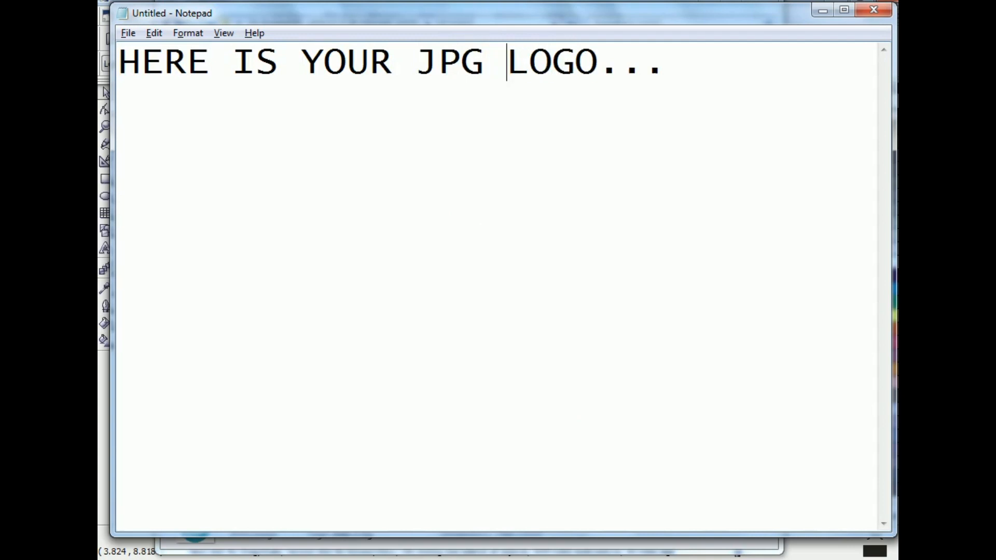
Show the le-logo image again, and add "AND HERE IS YOUR VECTOR LOGO" to the Notepad note after a blank line.
{"action": "key", "text": "alt+Tab"}
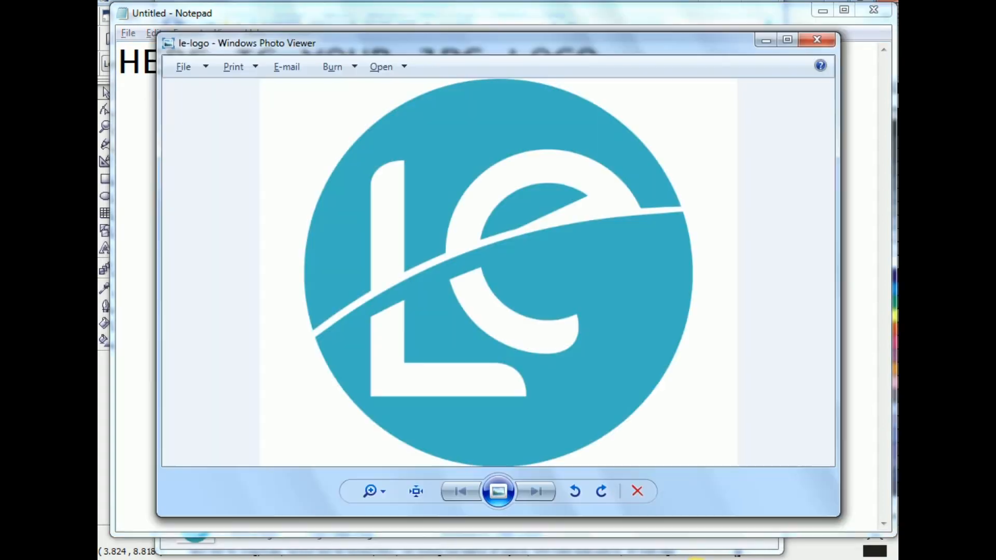
{"action": "key", "text": "alt+Tab"}
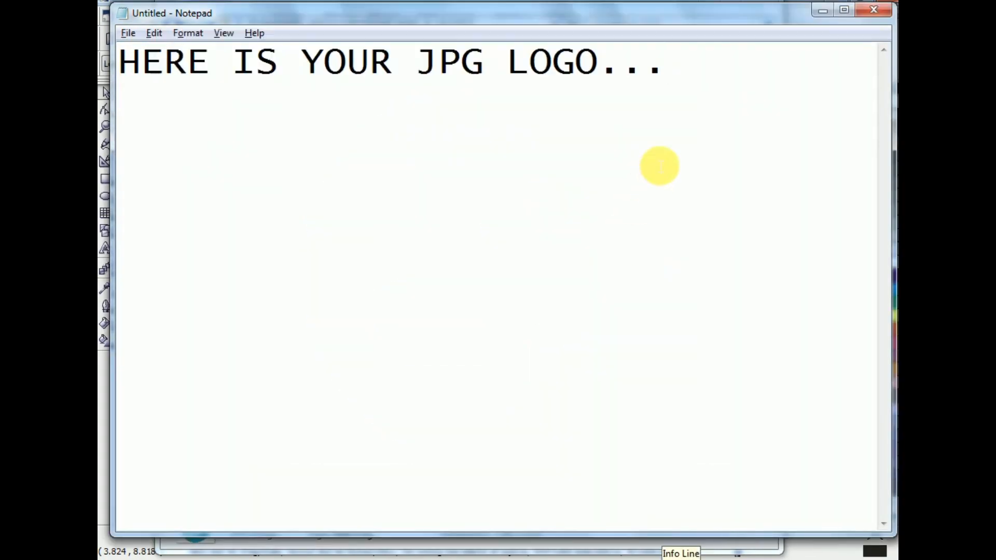
{"action": "key", "text": "Return"}
{"action": "key", "text": "Return"}
{"action": "type", "text": "AND HERE "}
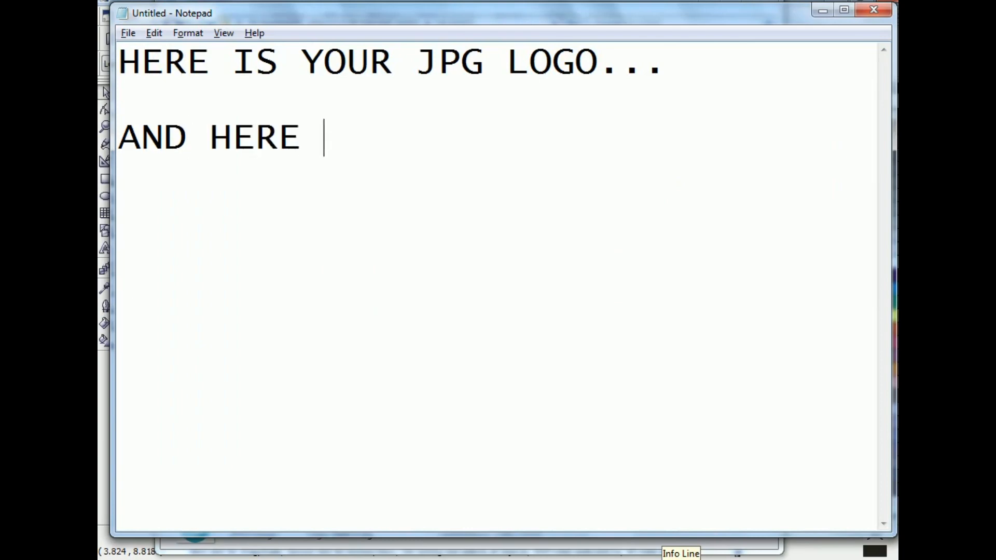
{"action": "type", "text": "IS YOUR VECTOR LOGO"}
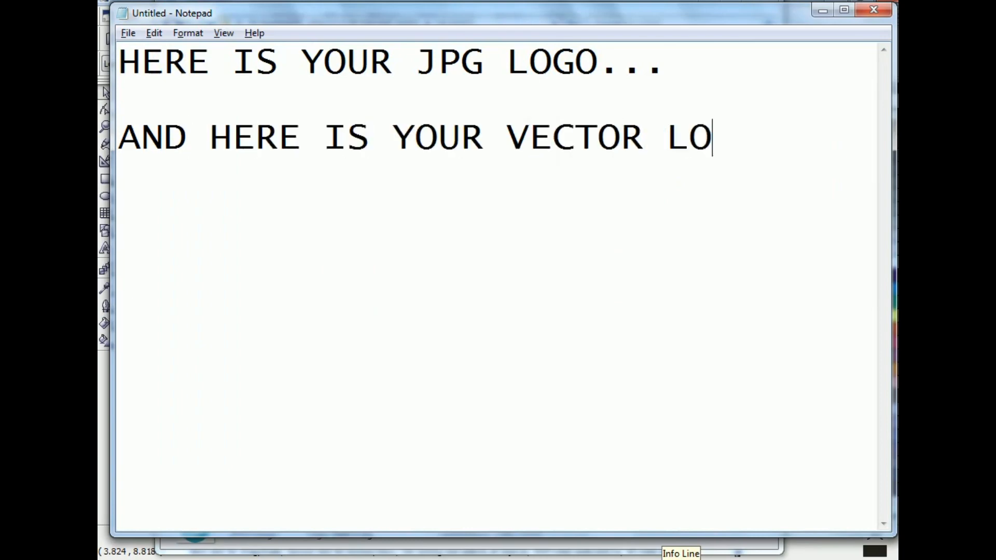
Switch to CorelDRAW, select the circle inside the grouped logo, and try palette fills including Cyan, ending with Red.
{"action": "left_click", "coordinate": [376, 546]}
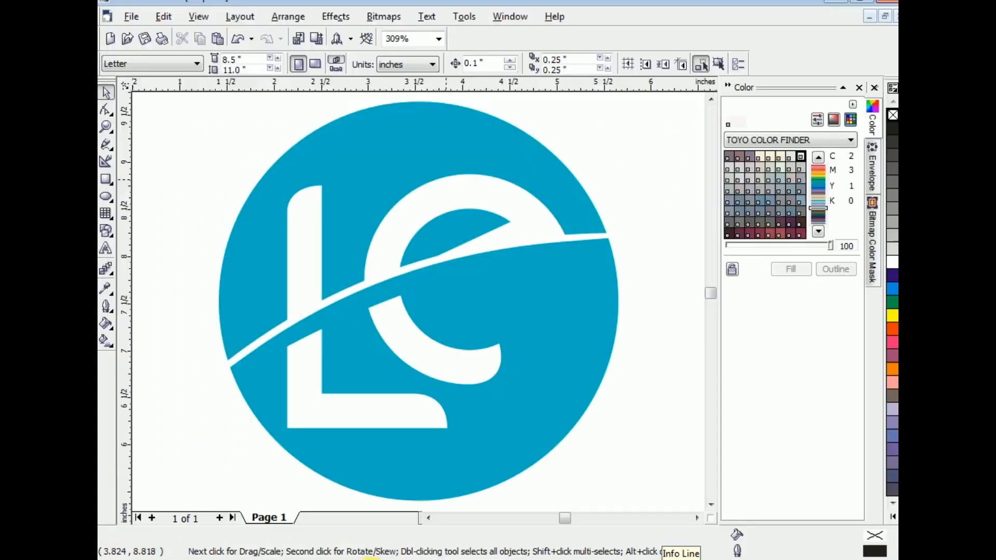
{"action": "scroll", "coordinate": [397, 296], "scroll_direction": "down", "scroll_amount": 2}
{"action": "left_click", "coordinate": [422, 295]}
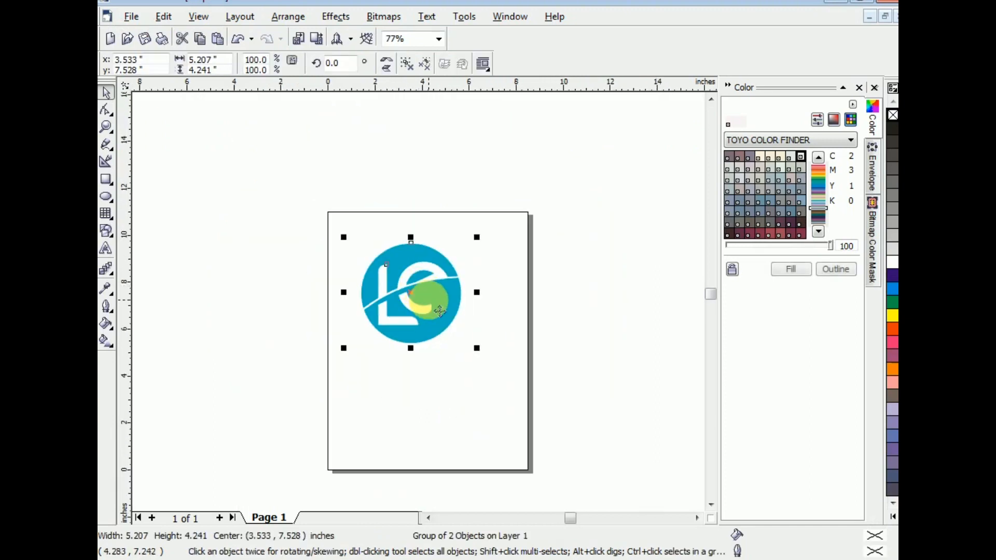
{"action": "left_click", "coordinate": [445, 301], "text": "ctrl"}
{"action": "left_click", "coordinate": [893, 289]}
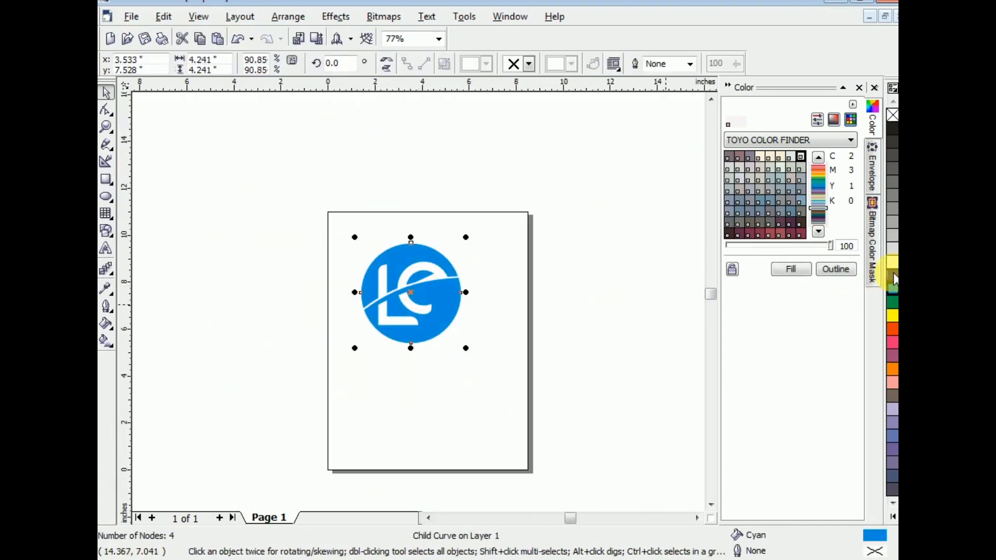
{"action": "left_click", "coordinate": [892, 275]}
{"action": "left_click", "coordinate": [893, 316]}
{"action": "left_click", "coordinate": [892, 342]}
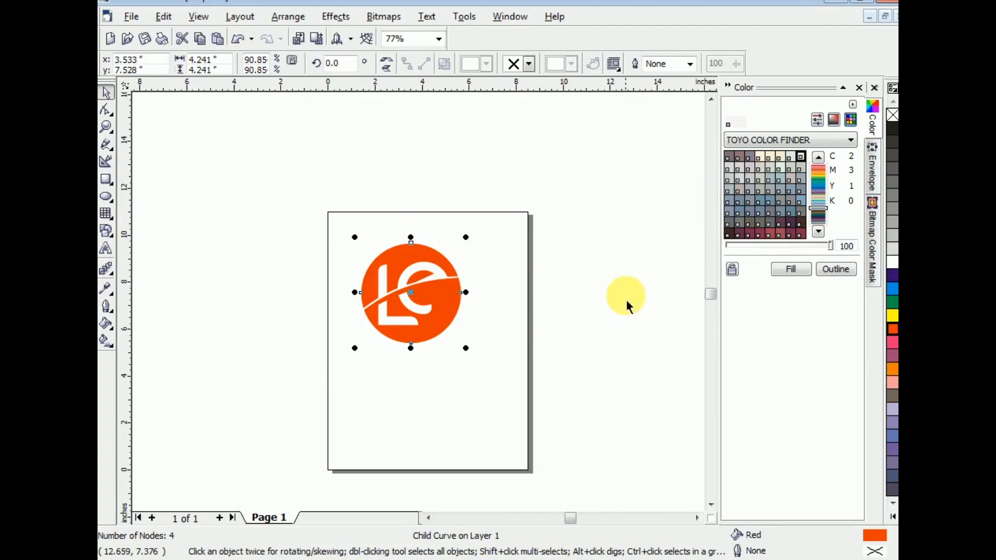
Switch to Notepad and add the lines "U CAN CHANGE COLOR OF" and "VECTOR LOGO" below the existing note.
{"action": "key", "text": "alt+Tab"}
{"action": "key", "text": "Return"}
{"action": "type", "text": "U"}
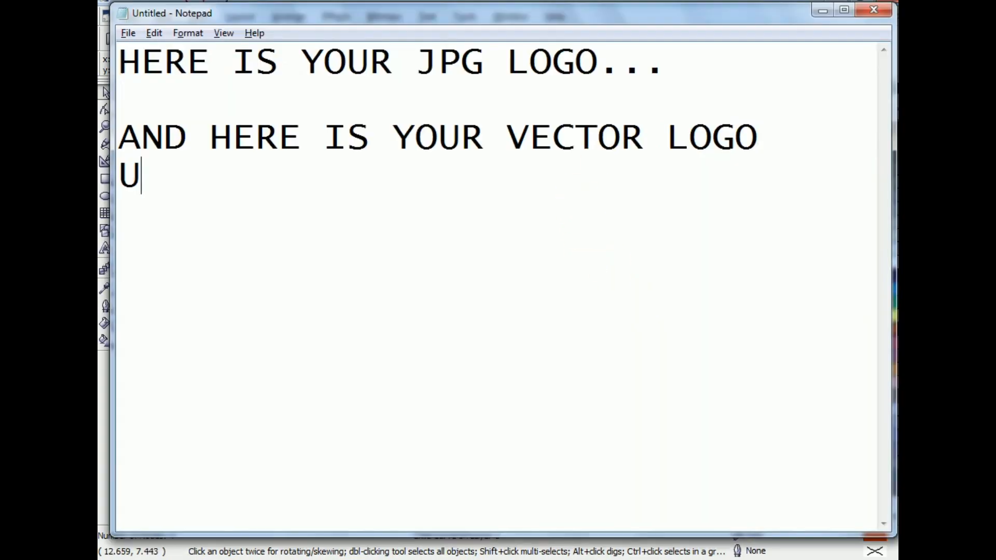
{"action": "type", "text": " CAN CHANGE COLOR OF"}
{"action": "key", "text": "Return"}
{"action": "type", "text": "VECTOR LOGO"}
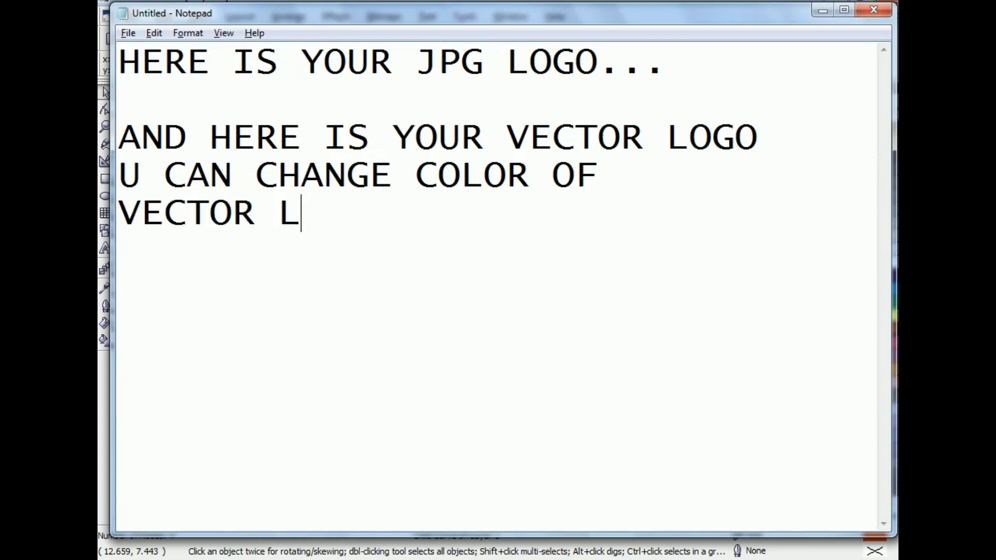
Insert a blank line above "U CAN CHANGE COLOR OF" and another above the final "VECTOR LOGO" line.
{"action": "key", "text": "Up"}
{"action": "key", "text": "Home"}
{"action": "key", "text": "Return"}
{"action": "key", "text": "Down"}
{"action": "key", "text": "Return"}
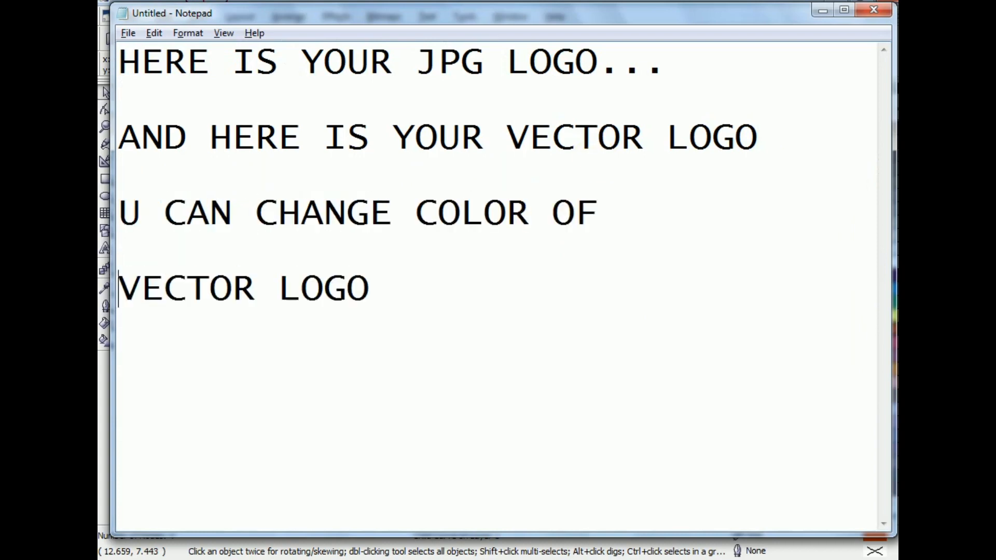
Clear the whole note and write "BYE" followed by a long row of dots on the second line.
{"action": "key", "text": "Up"}
{"action": "key", "text": "ctrl+a"}
{"action": "key", "text": "Delete"}
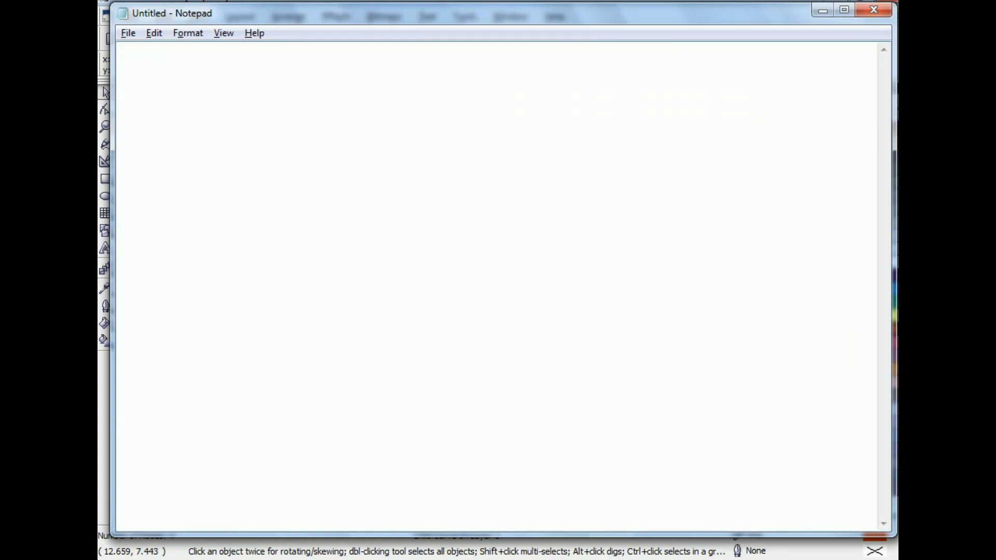
{"action": "key", "text": "Return"}
{"action": "type", "text": "BYE.............................."}
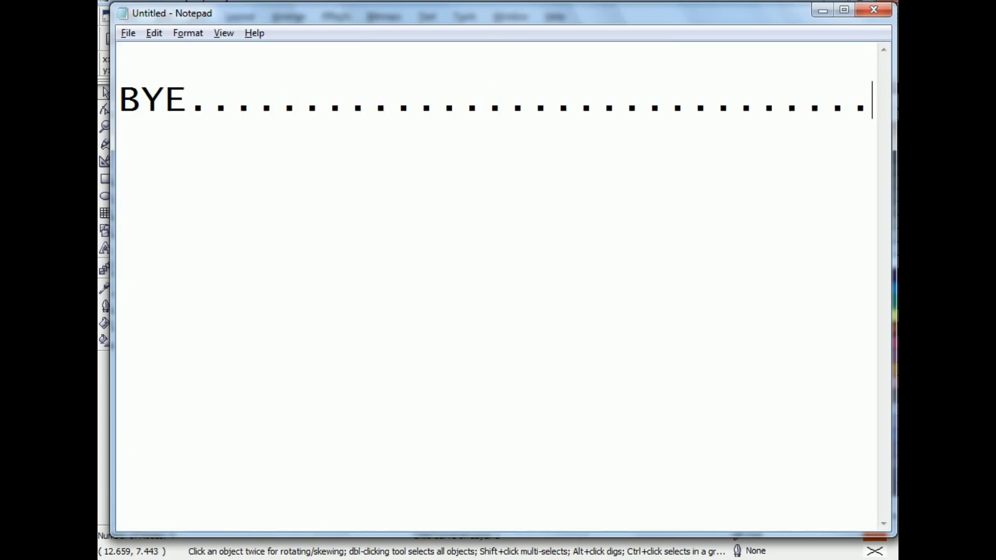